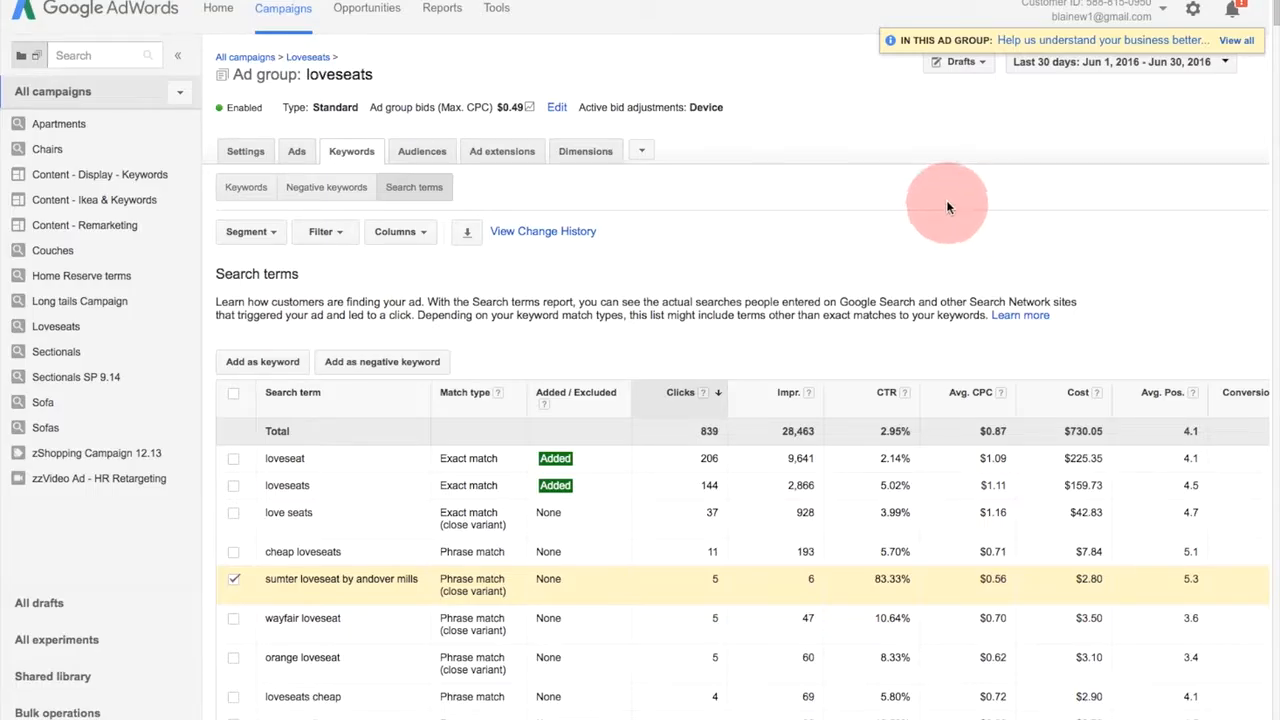
- Open the search terms of the loveseats ad group in the Loveseats campaign and deselect "sumter loveseat by andover mills"
click(57, 328)
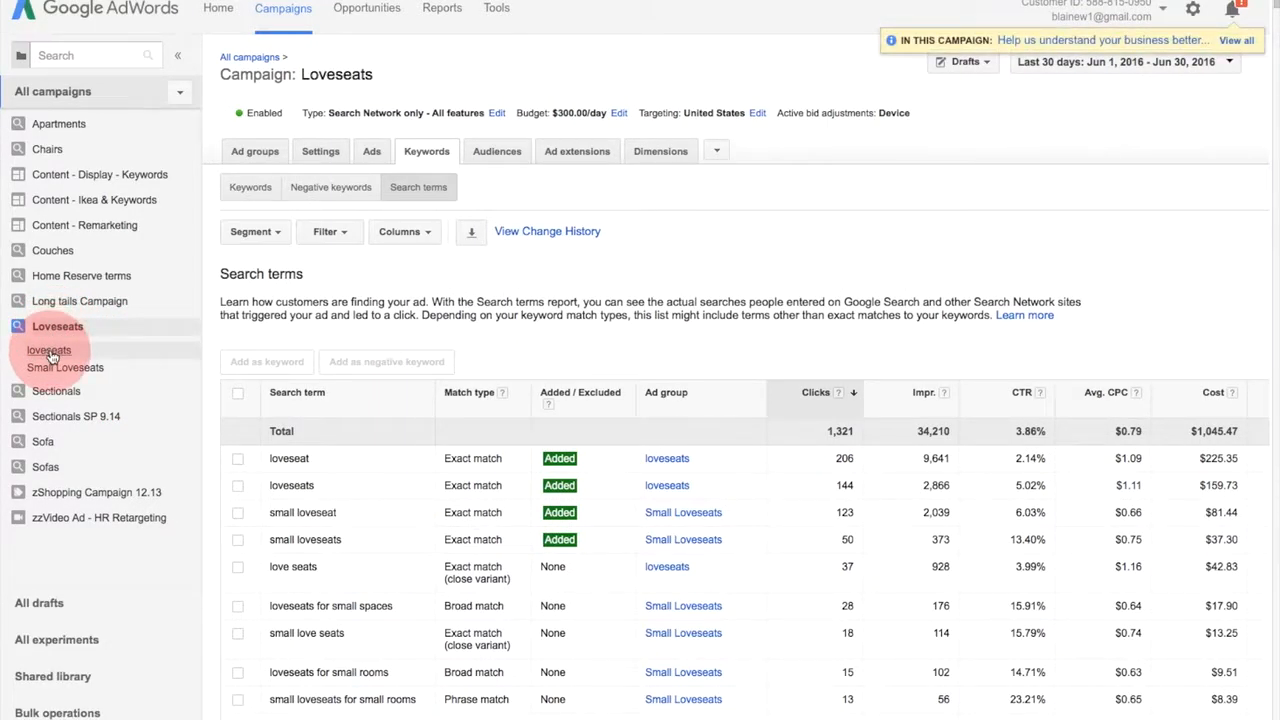
click(49, 351)
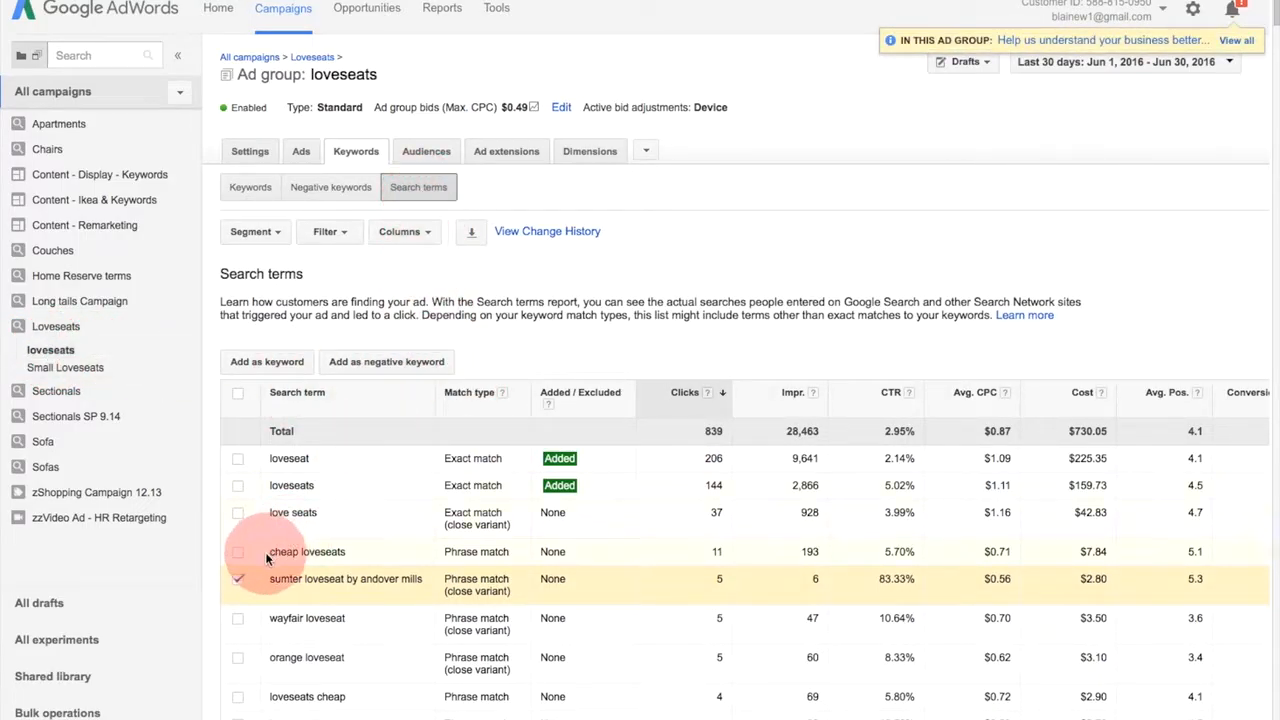
click(238, 578)
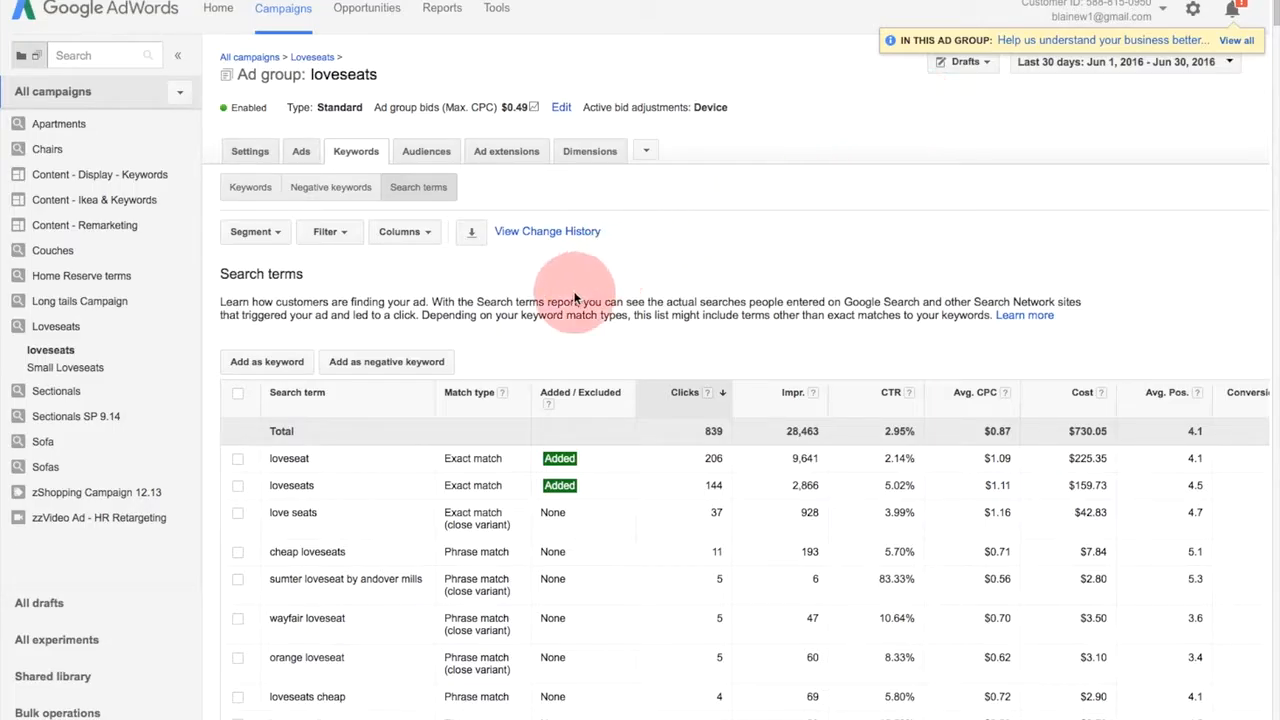
- Download the ad group's search terms report in .xlsx format
click(470, 232)
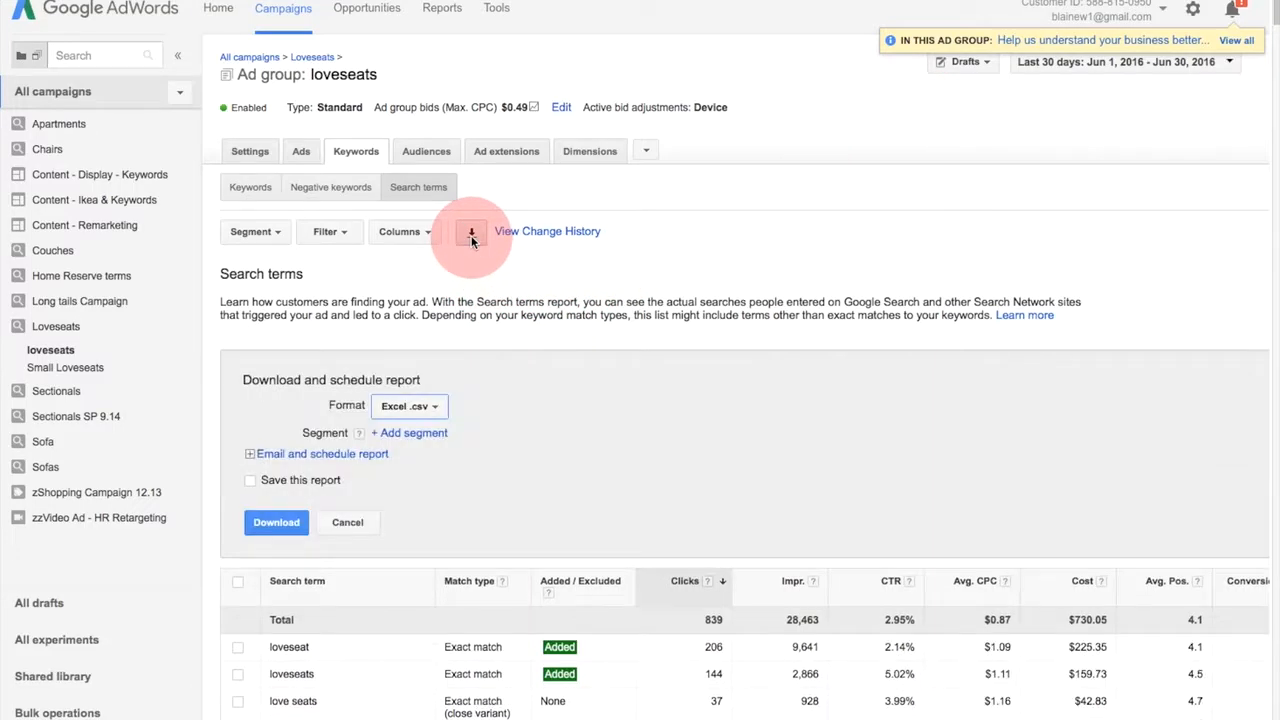
click(427, 406)
click(440, 598)
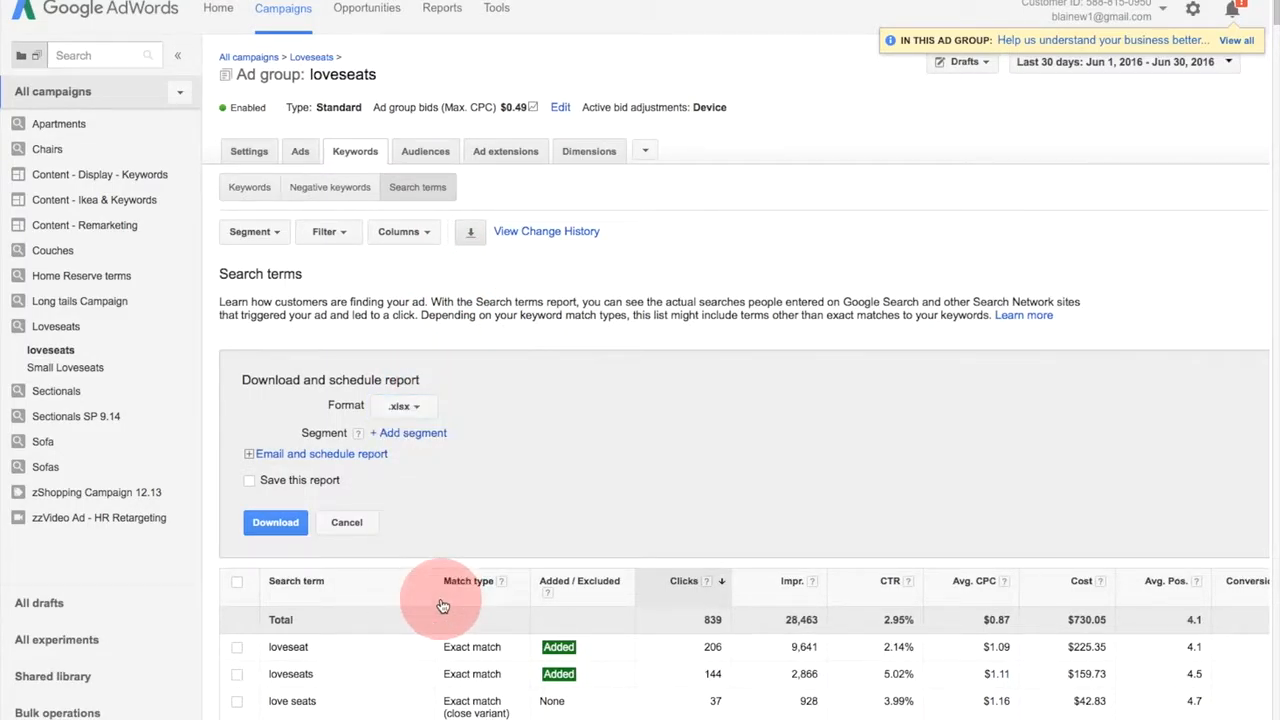
click(264, 533)
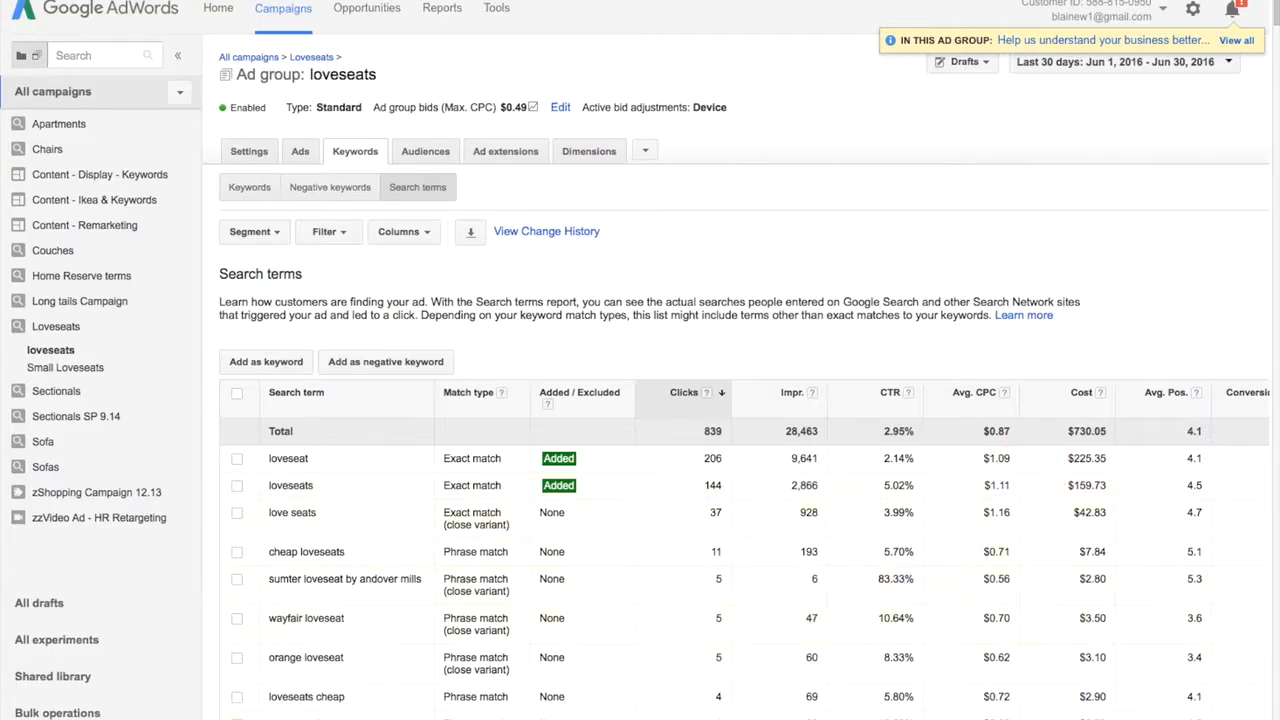
- Switch to the downloaded Search term report in Excel and place its window over the AdWords page
drag(598, 718, 766, 0)
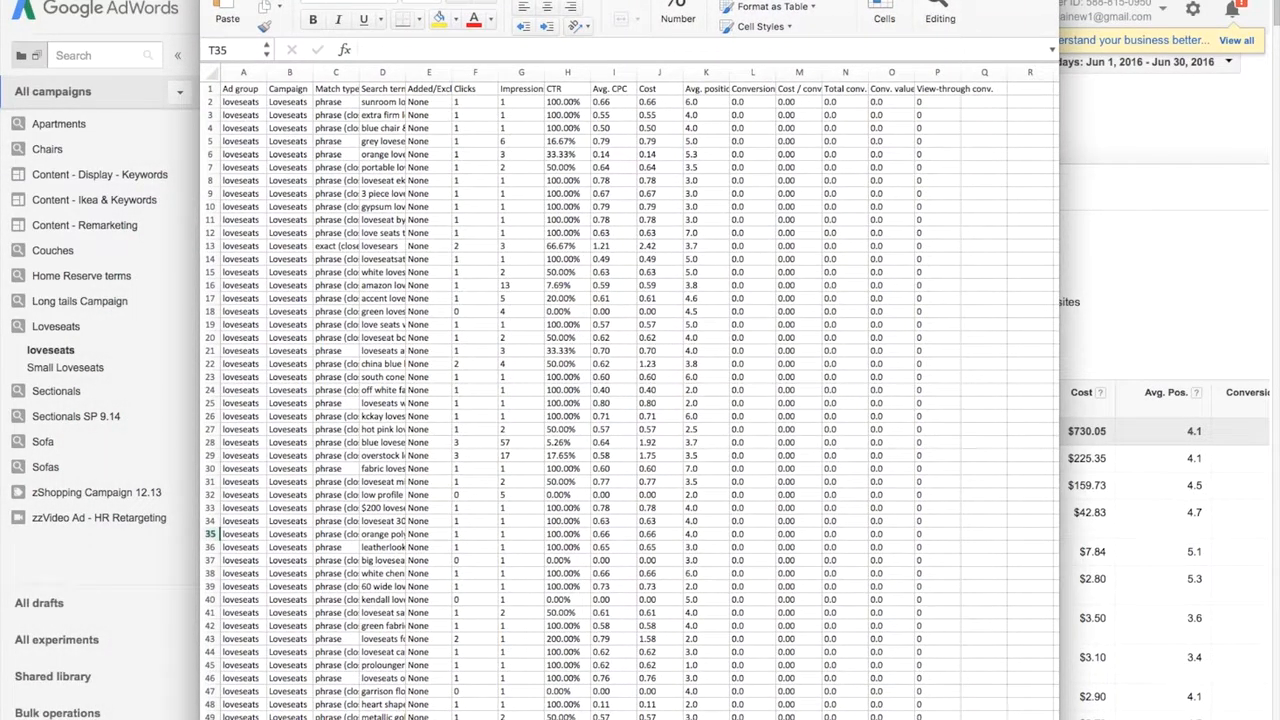
drag(770, 0, 1043, 137)
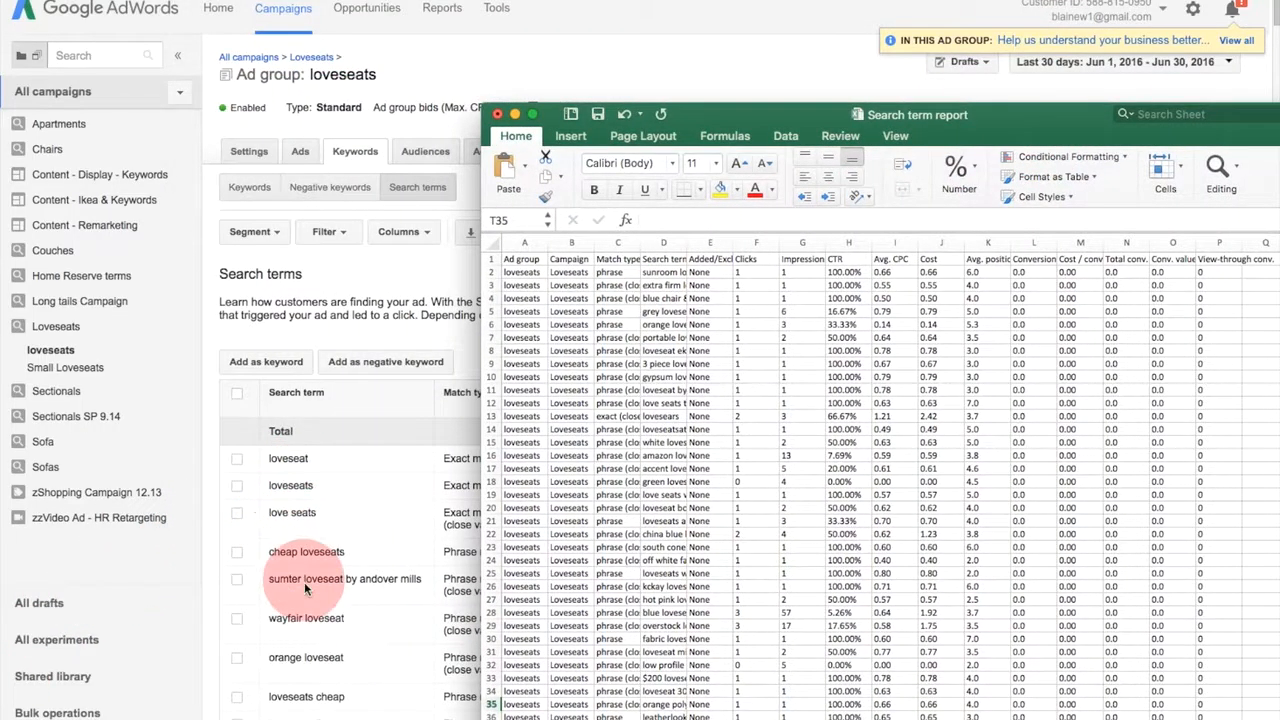
drag(1072, 118, 822, 0)
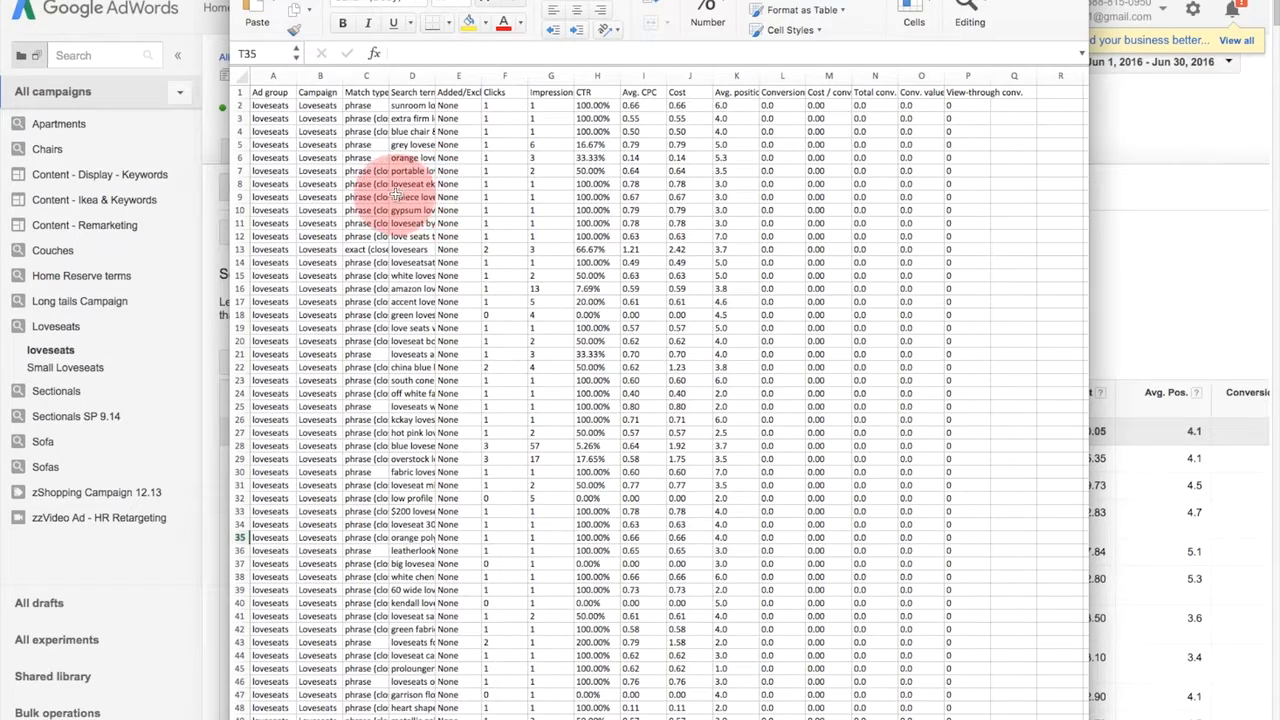
- Convert the report data in A1:P371 into a table with headers
click(318, 157)
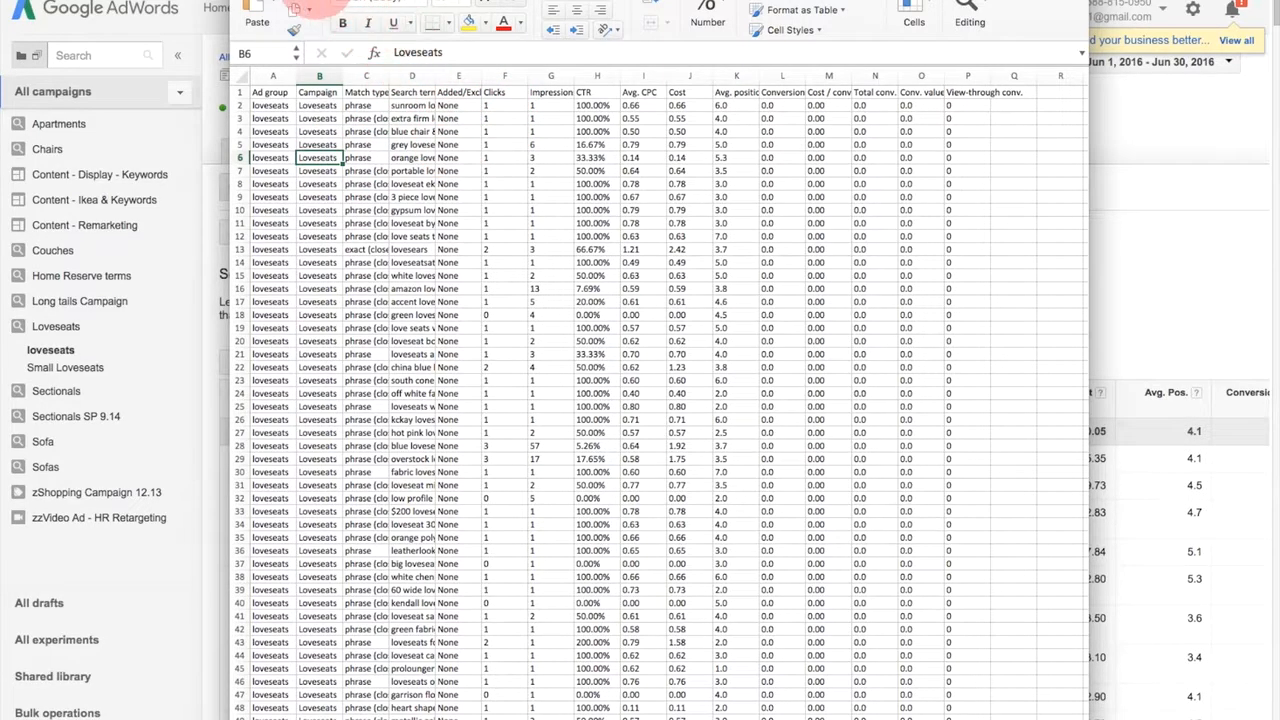
click(312, 3)
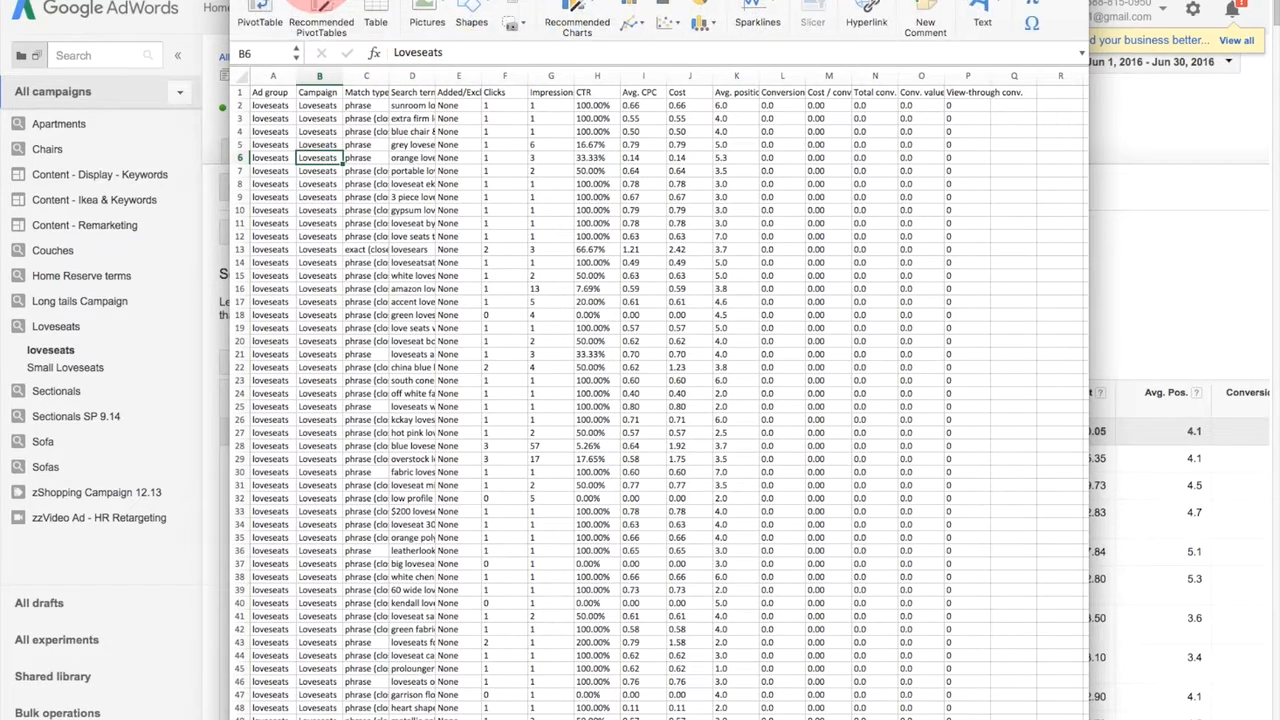
click(378, 8)
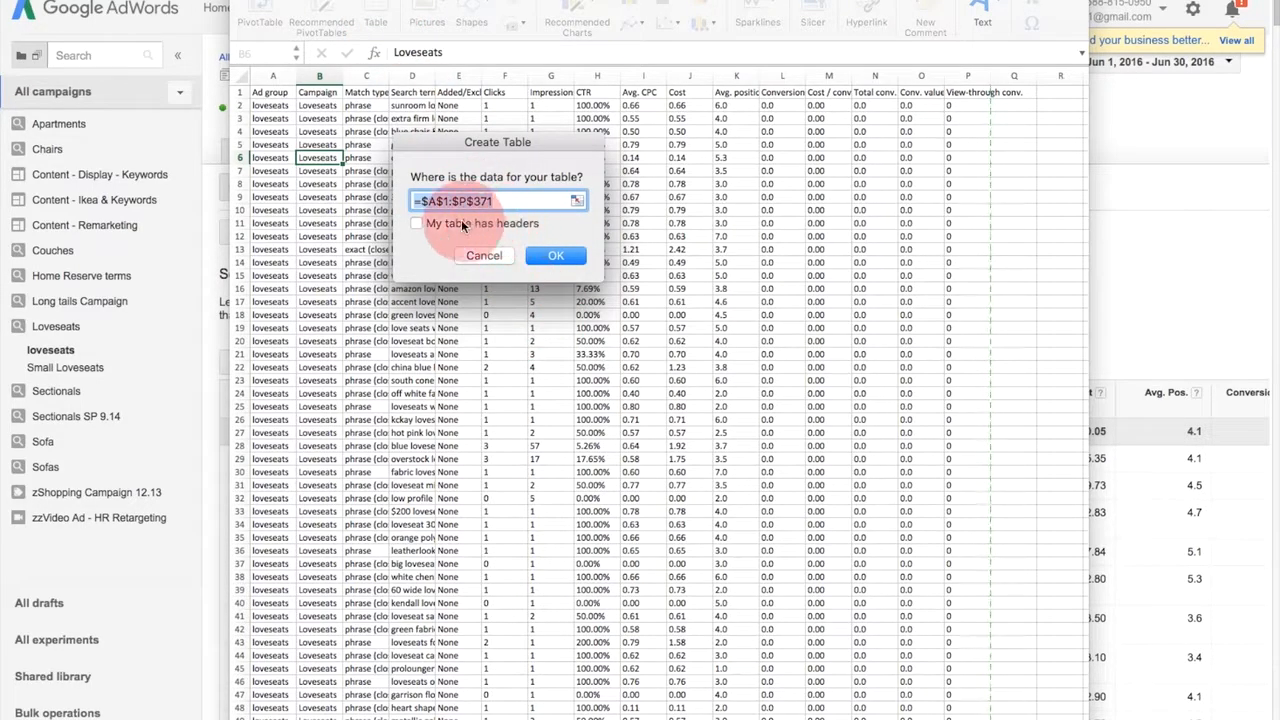
click(413, 223)
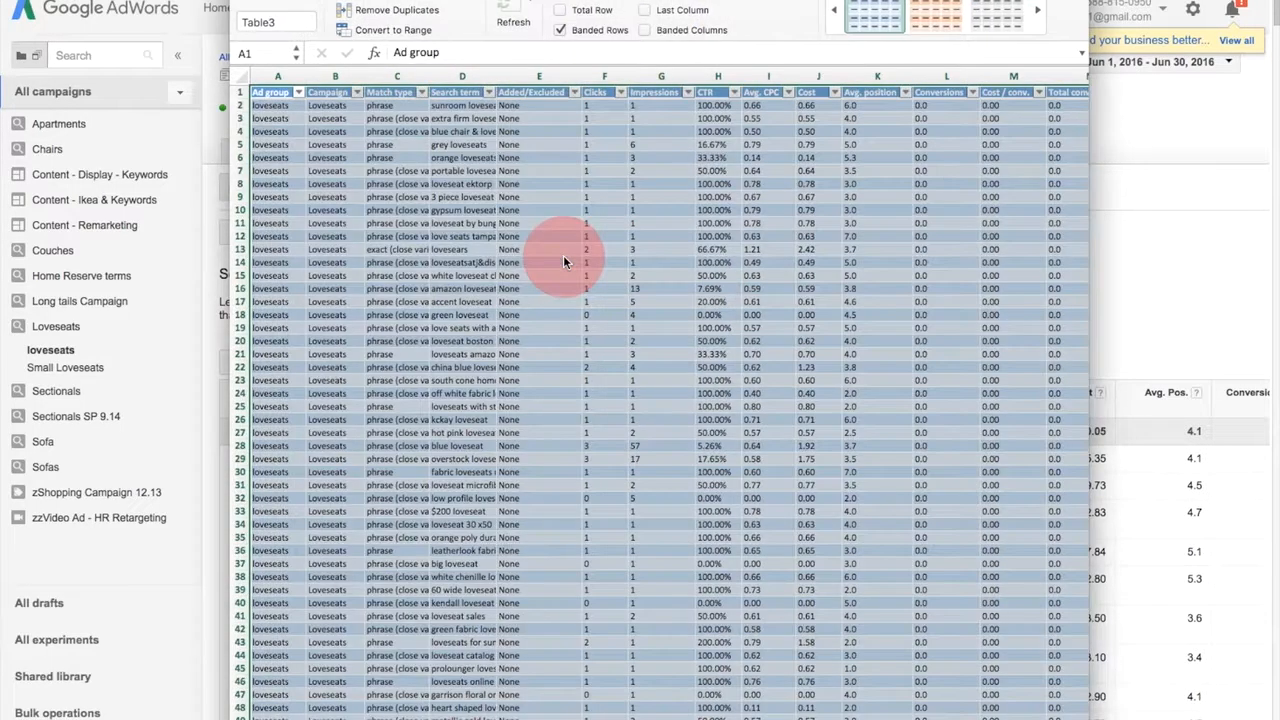
click(563, 255)
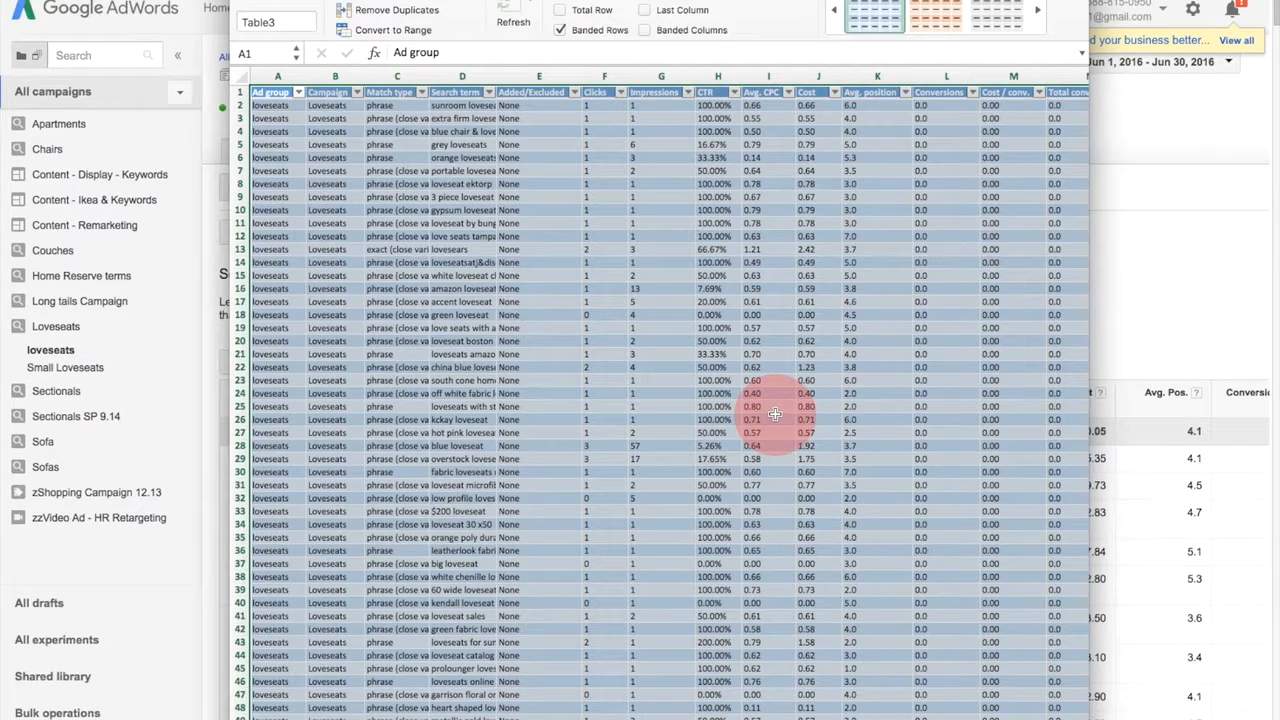
- Sort the table by Conversions in descending order and close the sort and filter options
click(972, 93)
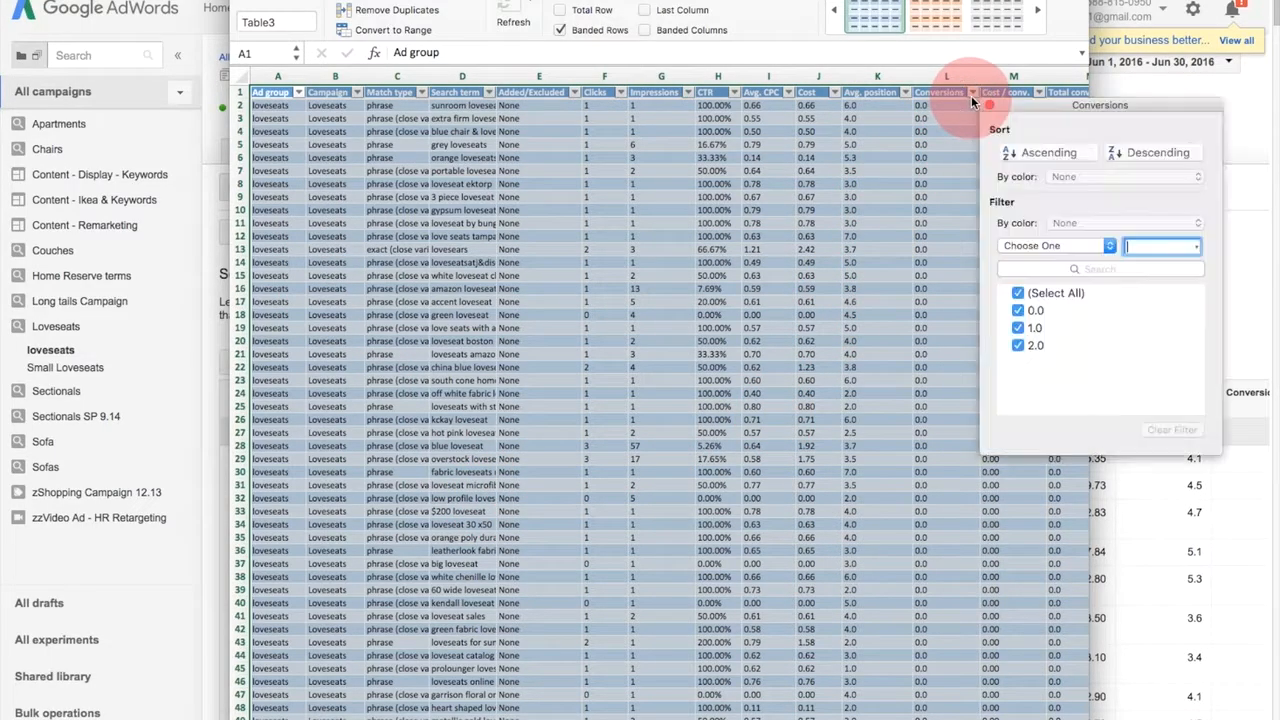
click(1162, 149)
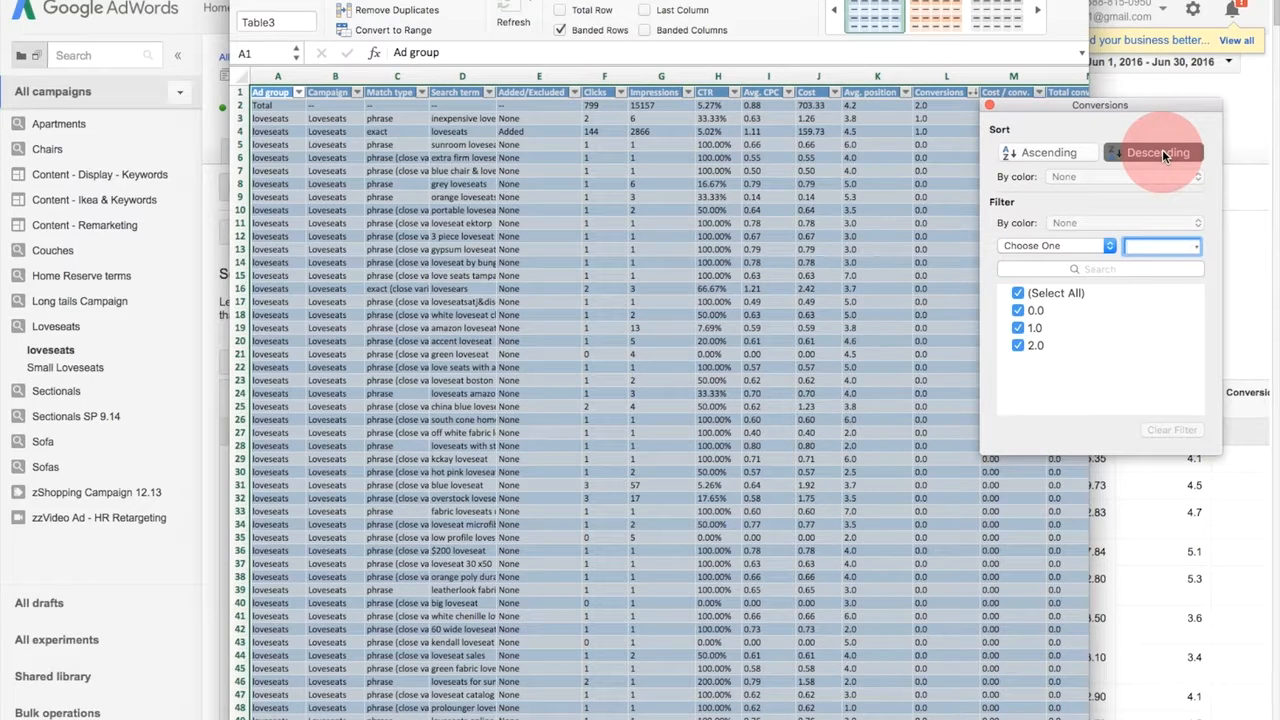
click(968, 107)
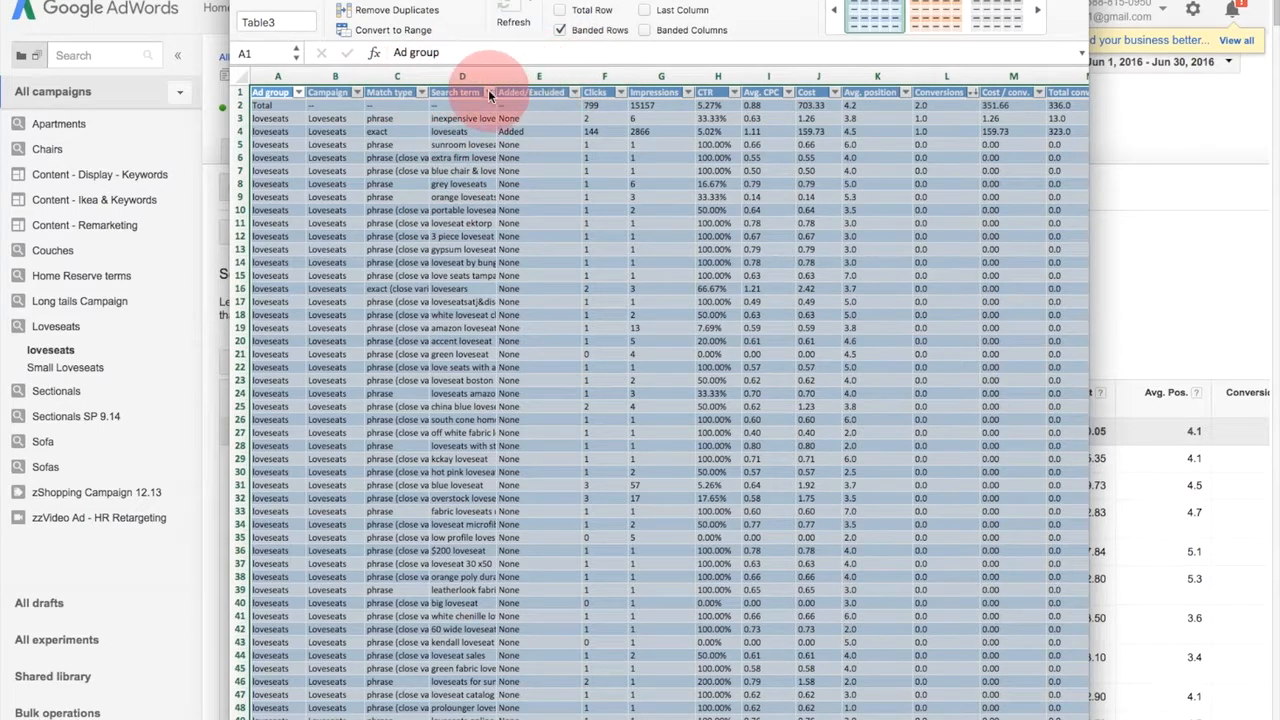
- Widen the Search term column and delete rows 2 to 4, the Total row and the two search terms with conversions
click(538, 93)
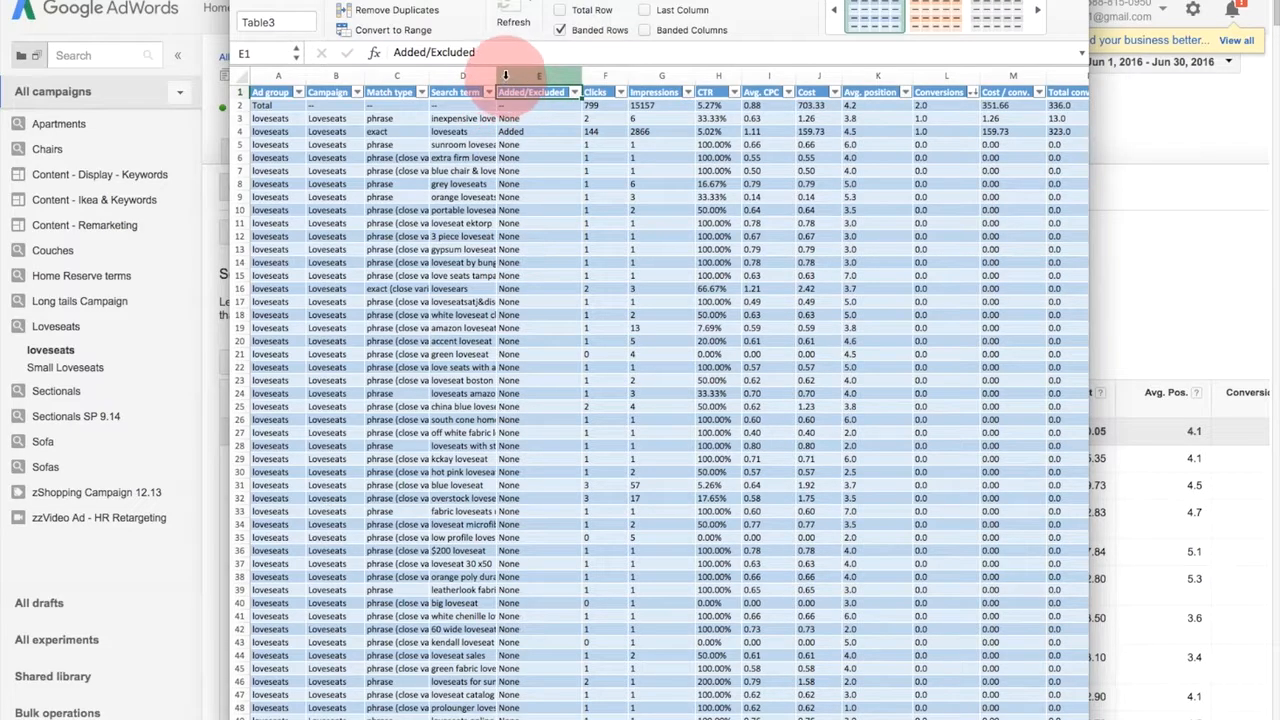
drag(498, 76, 562, 82)
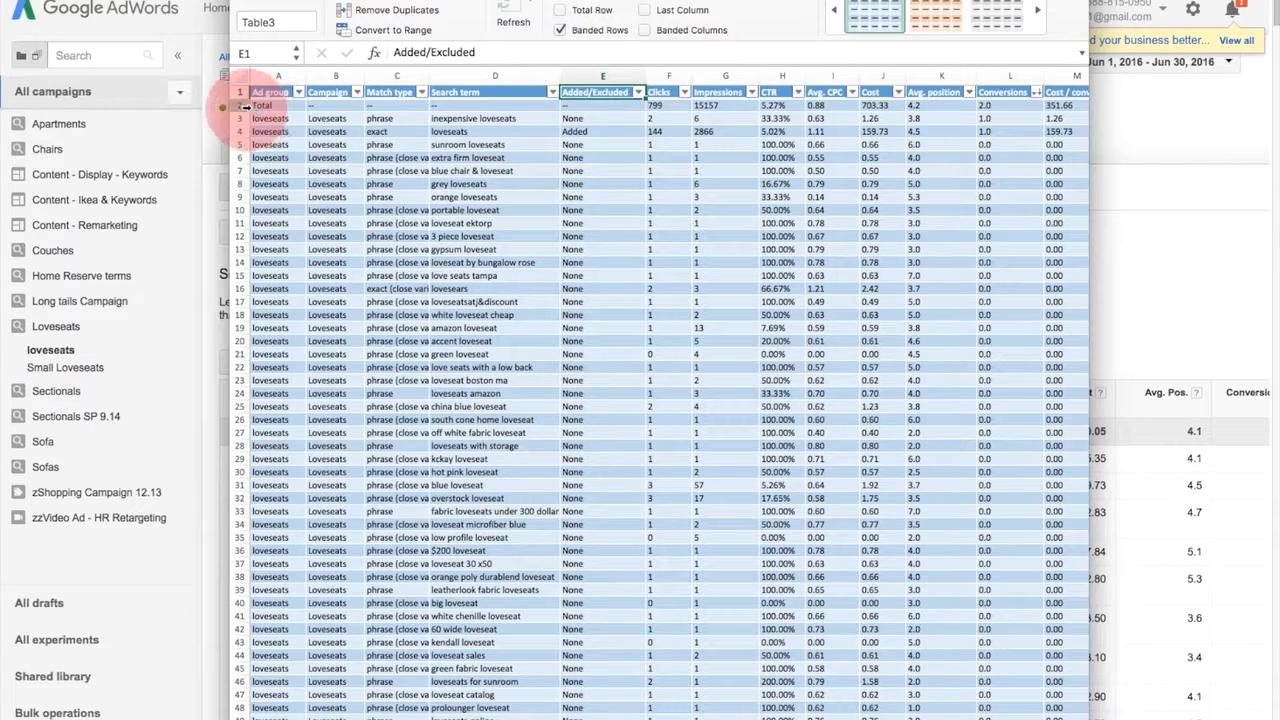
drag(242, 105, 242, 131)
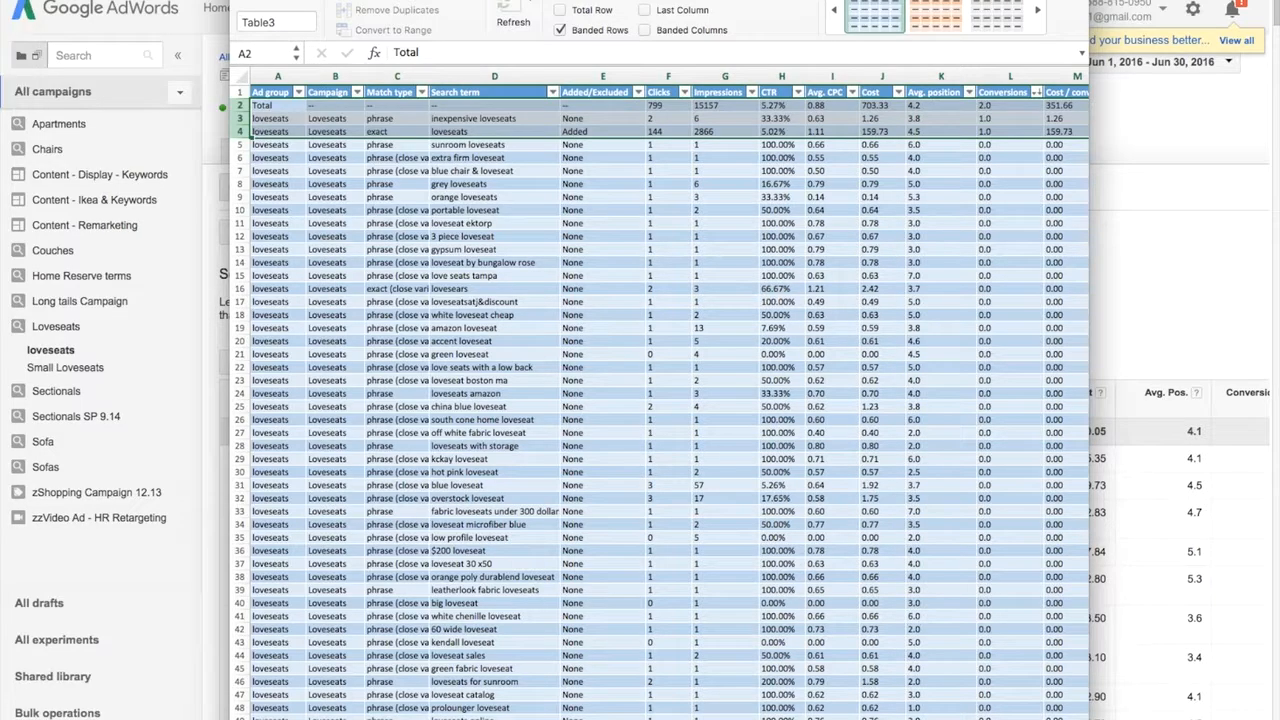
key(super+minus)
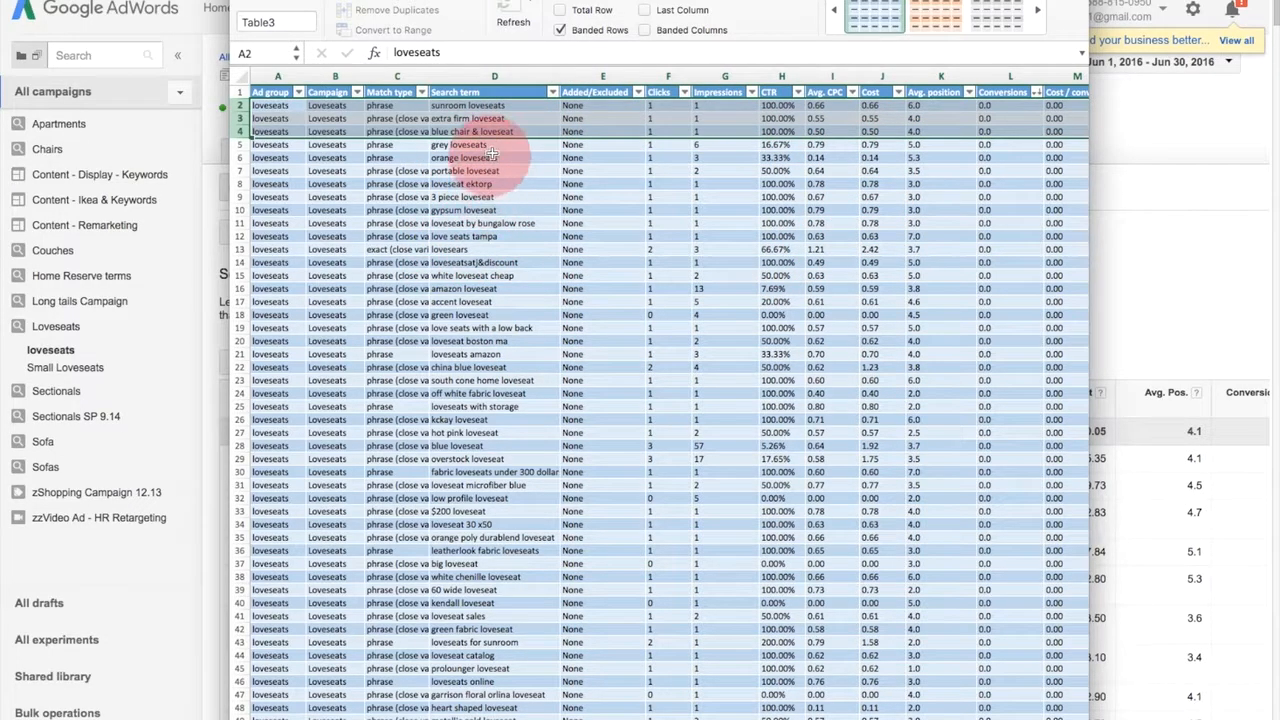
- Copy the whole Search term column and paste it into a blank Word document as unformatted text
click(490, 77)
click(488, 77)
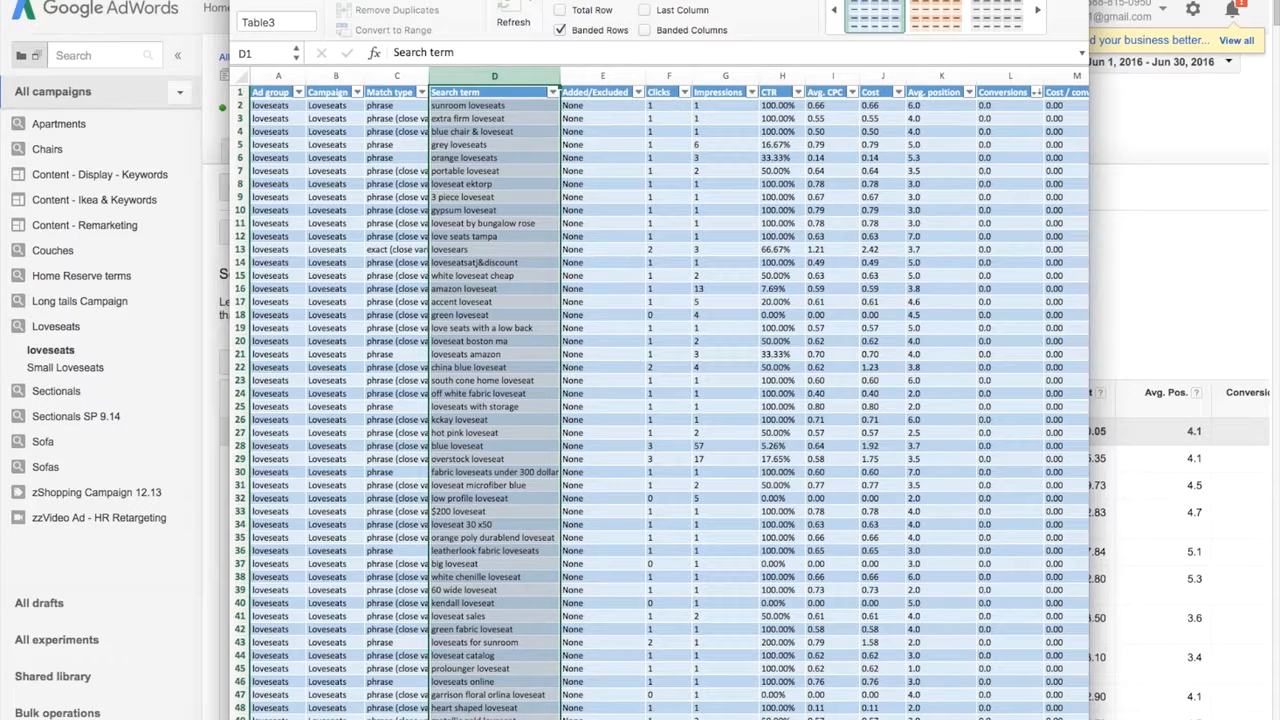
drag(800, 0, 360, 719)
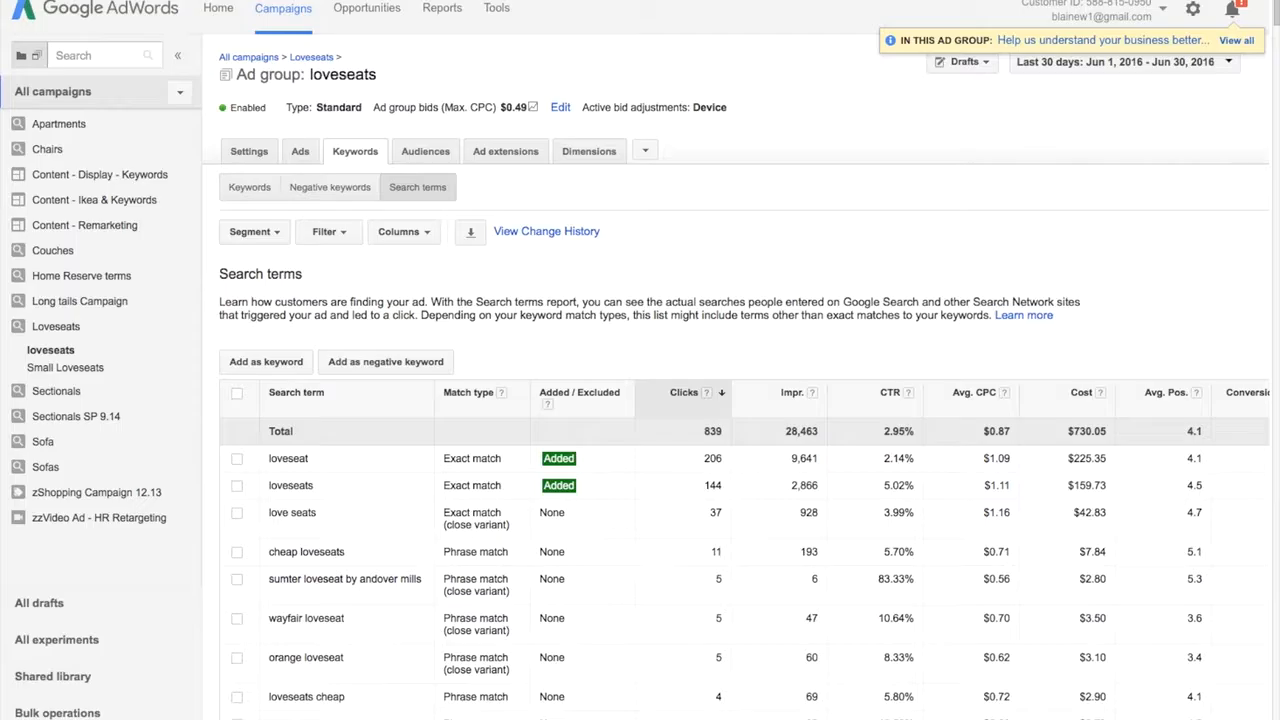
drag(1279, 135, 809, 0)
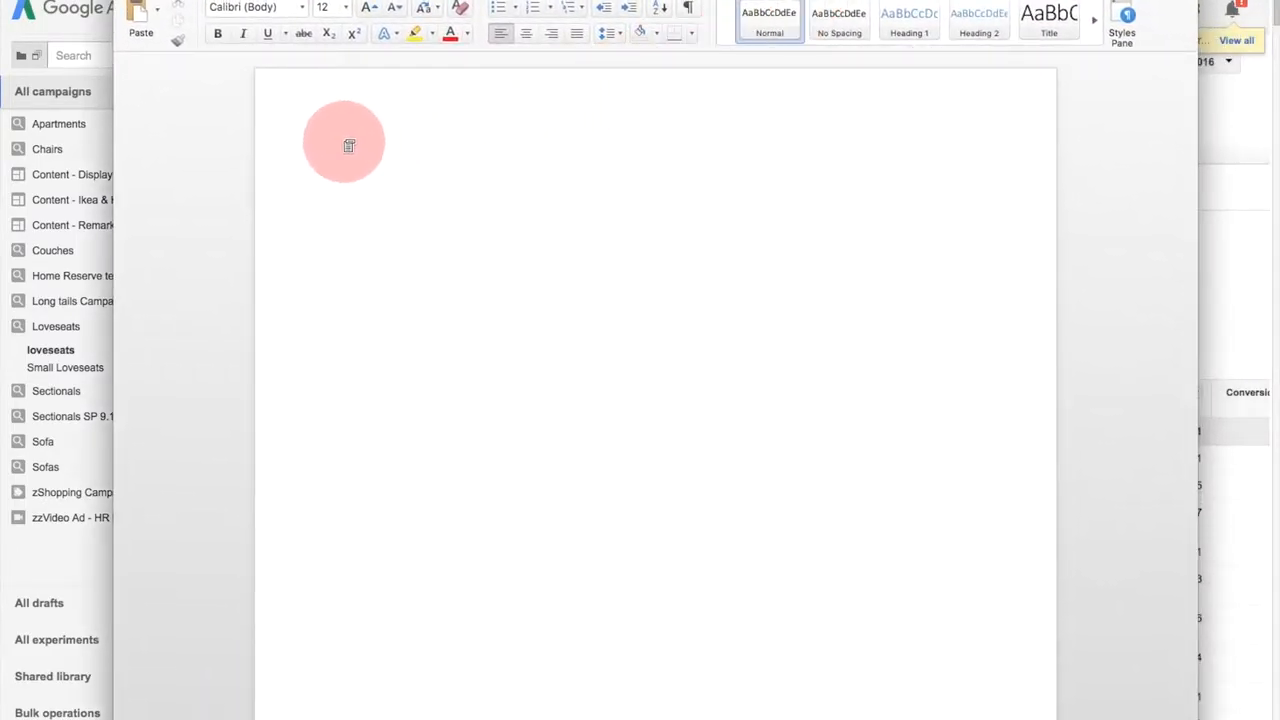
right_click(343, 137)
click(403, 197)
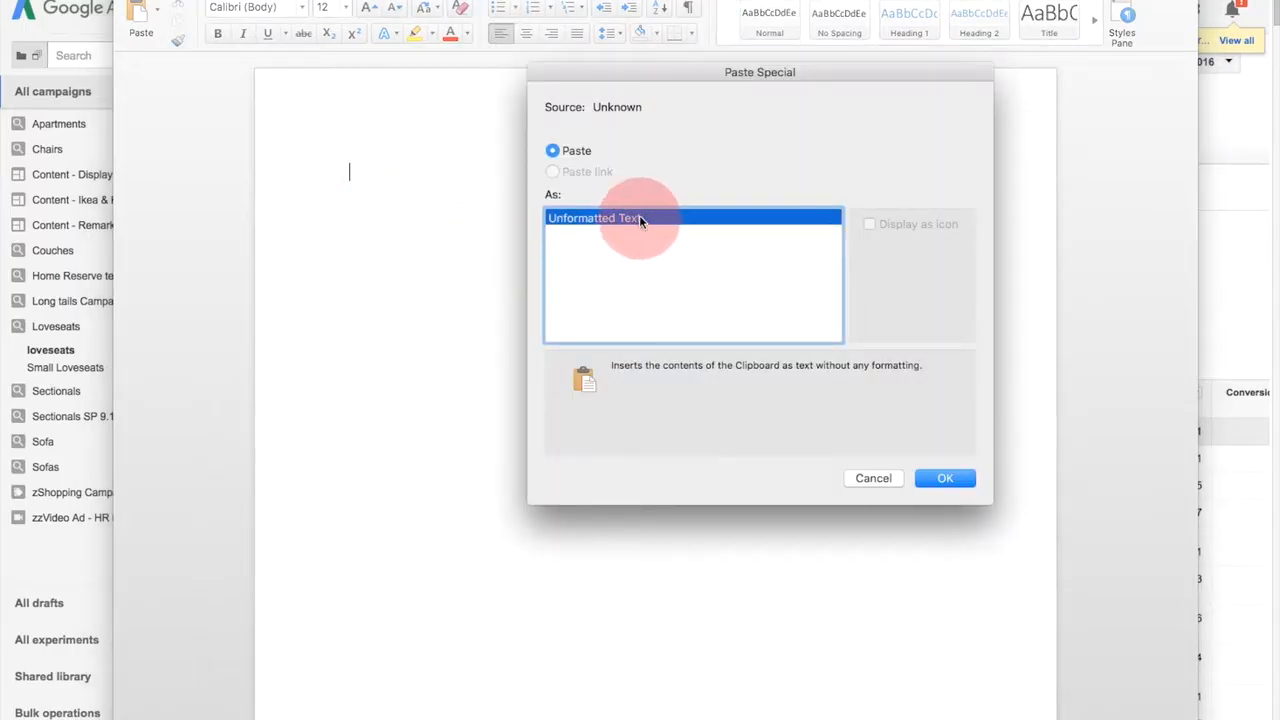
click(948, 481)
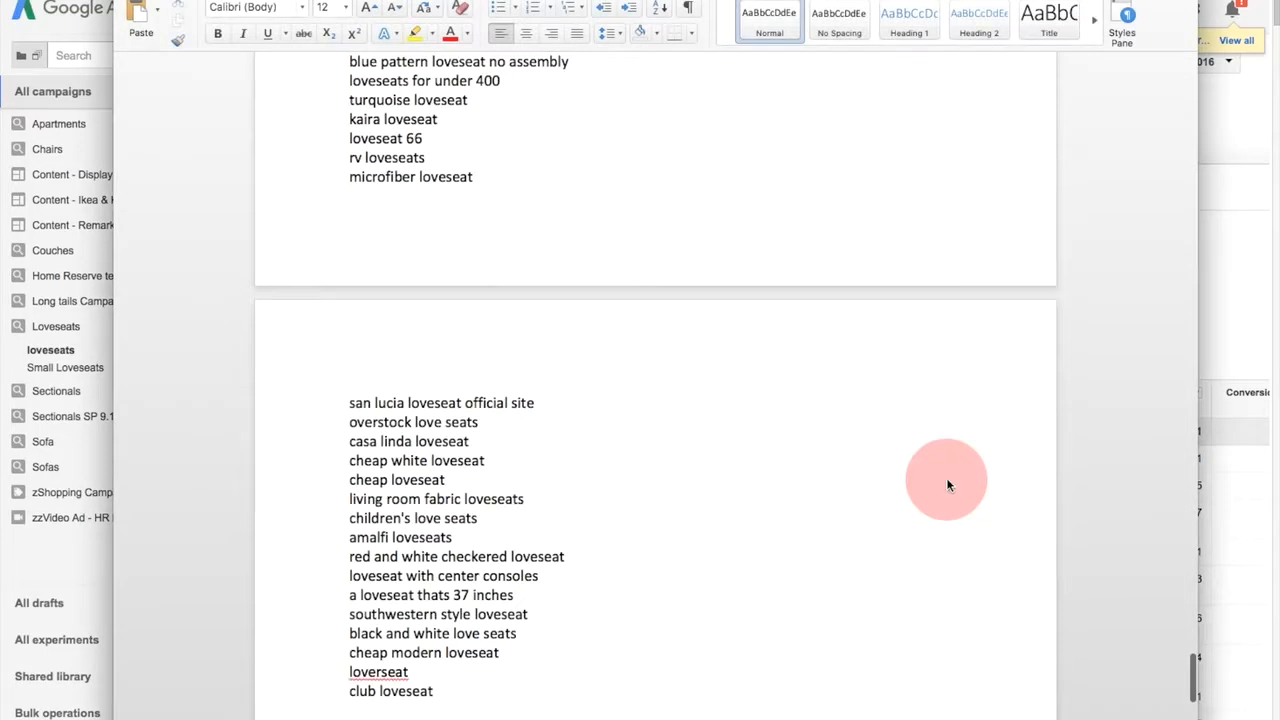
- Delete the "Search term" heading line at the start of the pasted list
scroll(632, 458, up, 20)
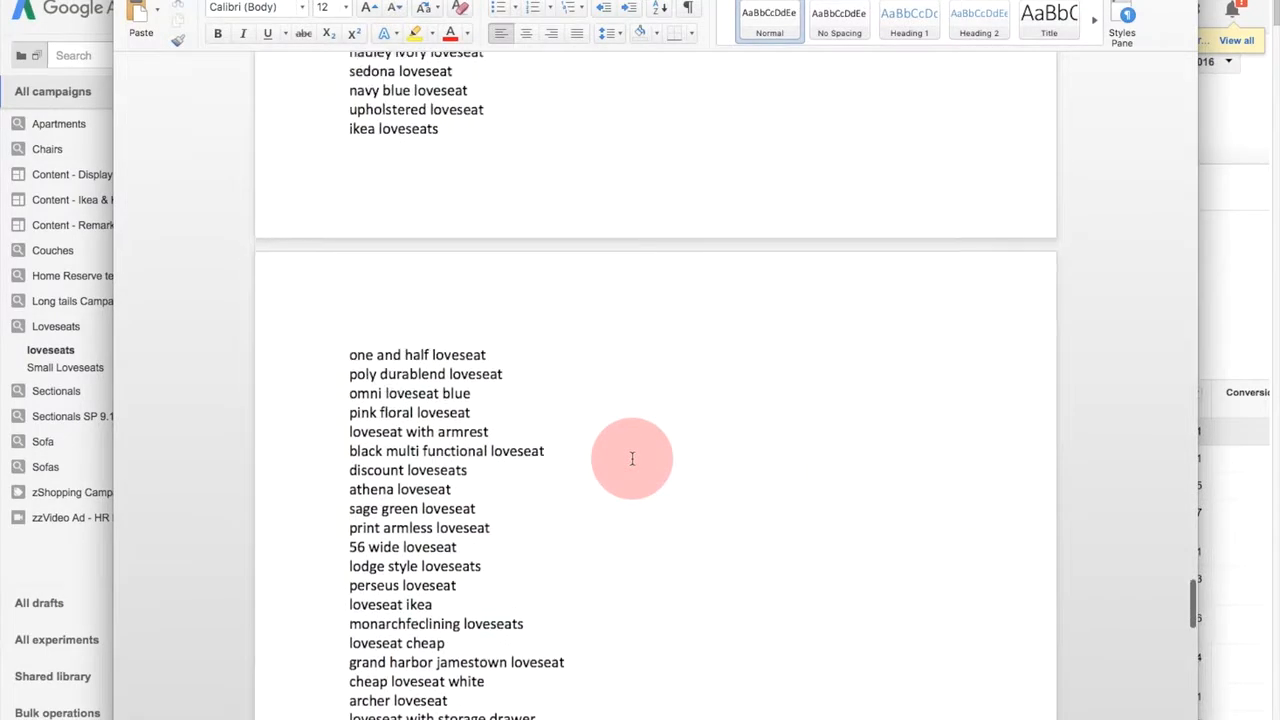
scroll(635, 460, up, 20)
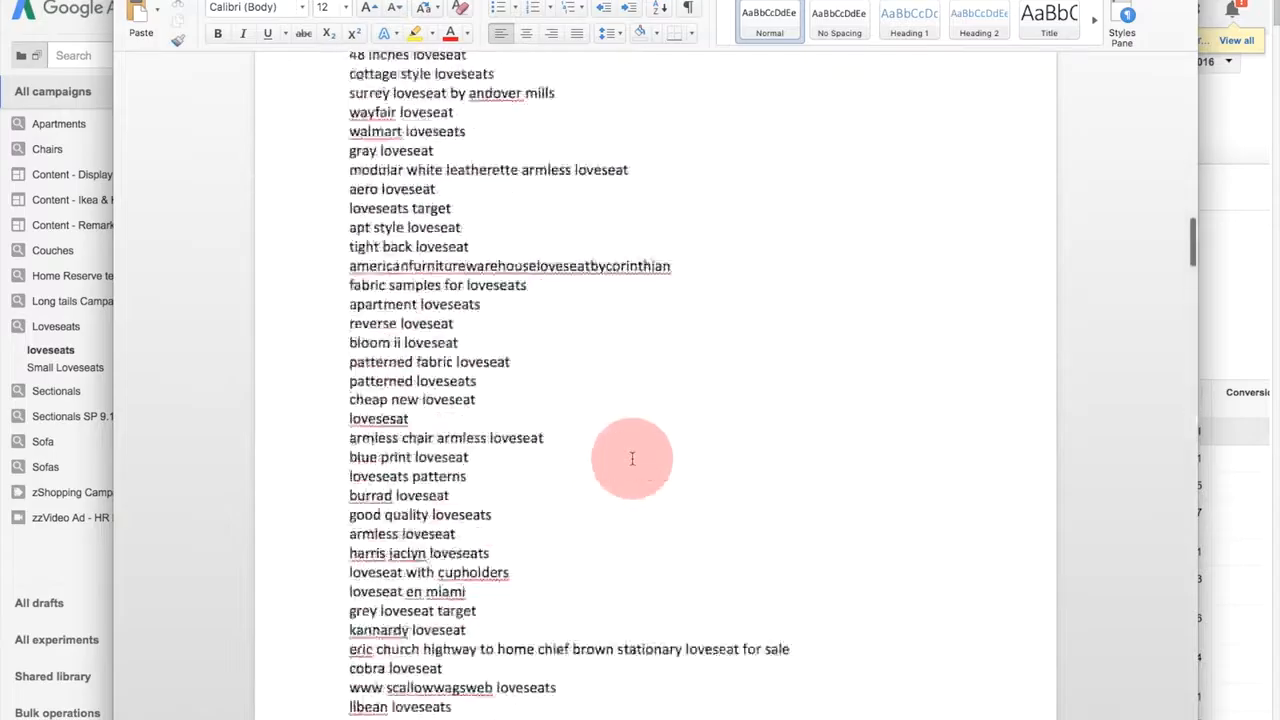
scroll(632, 458, up, 2)
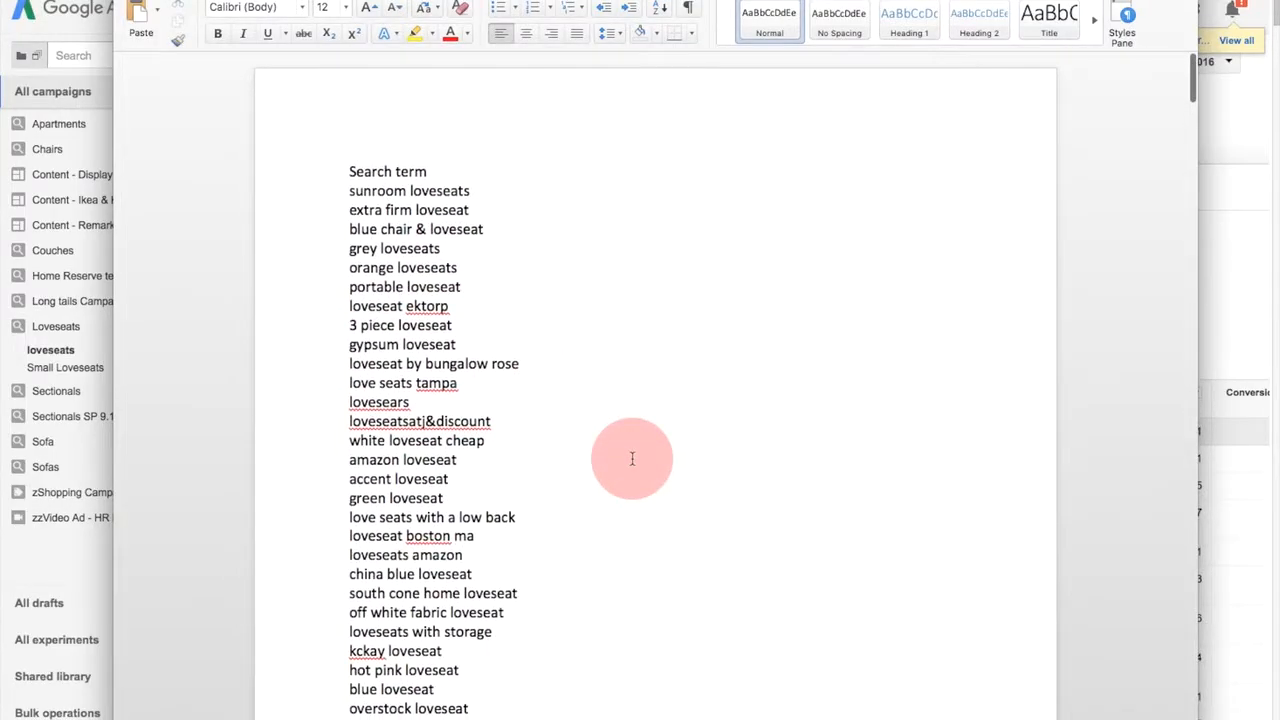
click(308, 174)
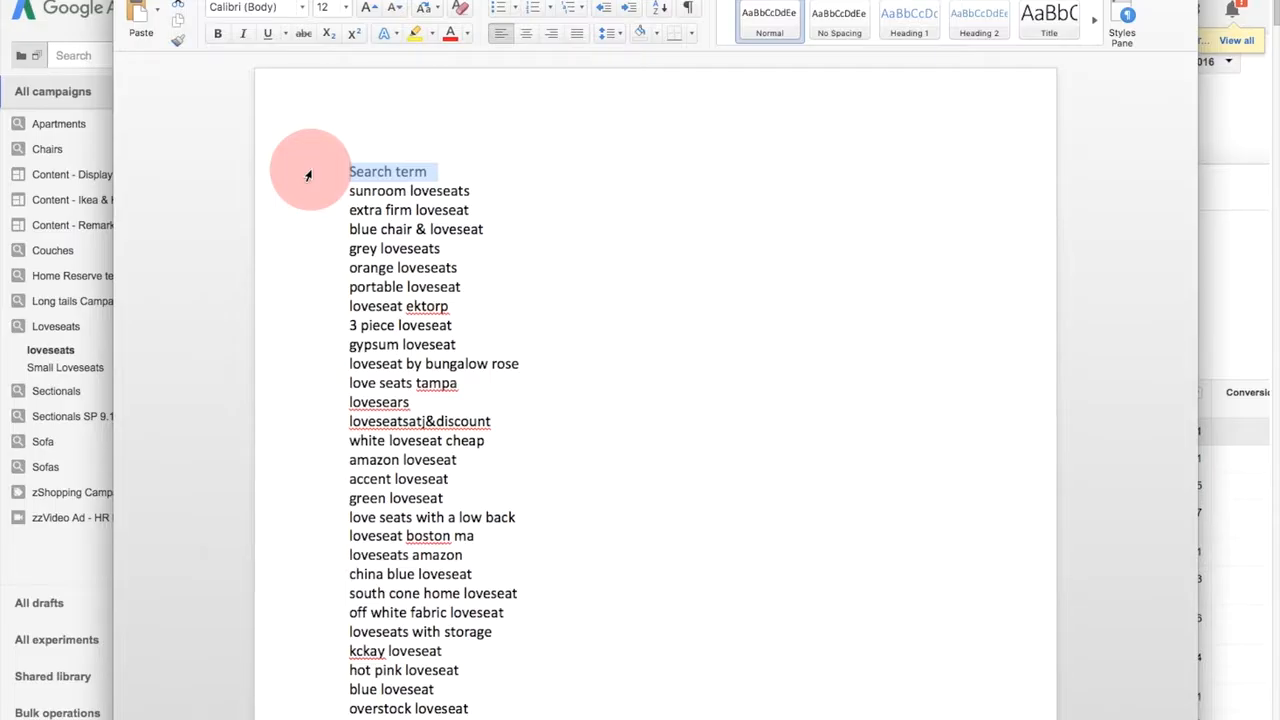
key(Delete)
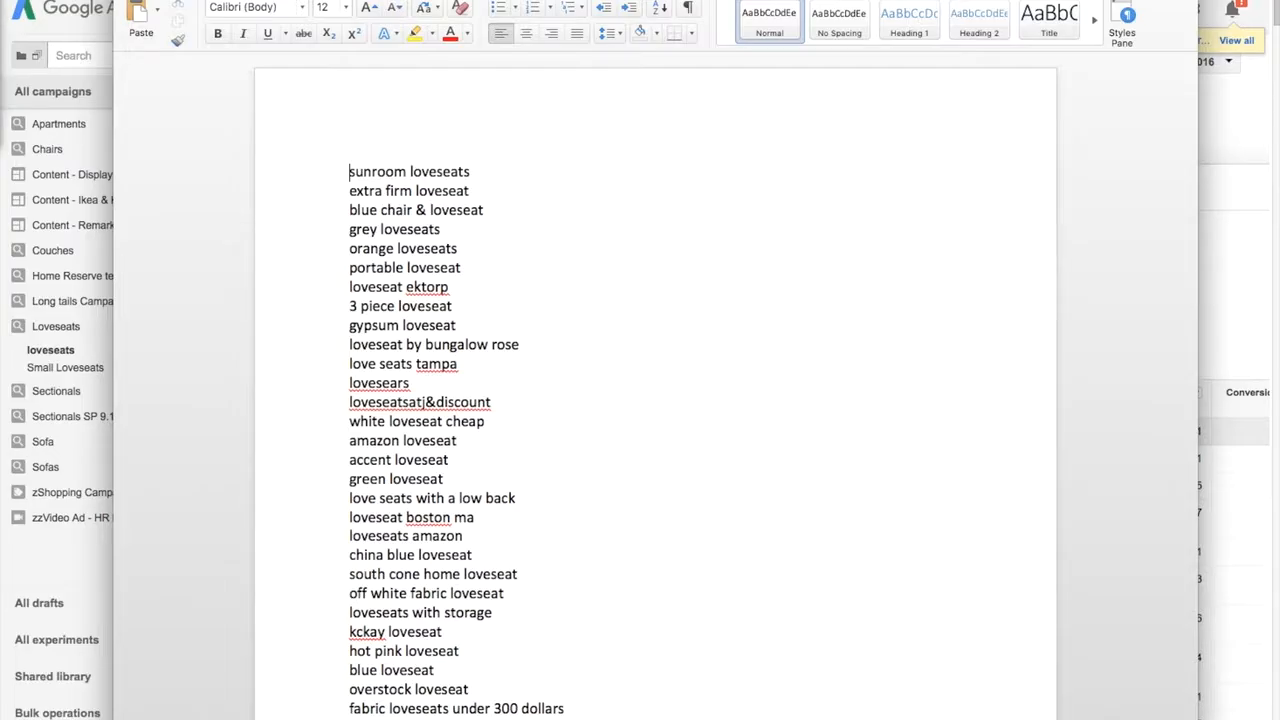
- Remove every occurrence of "loveseats" from the list by replacing all matches with nothing
mouse_move(1, 65)
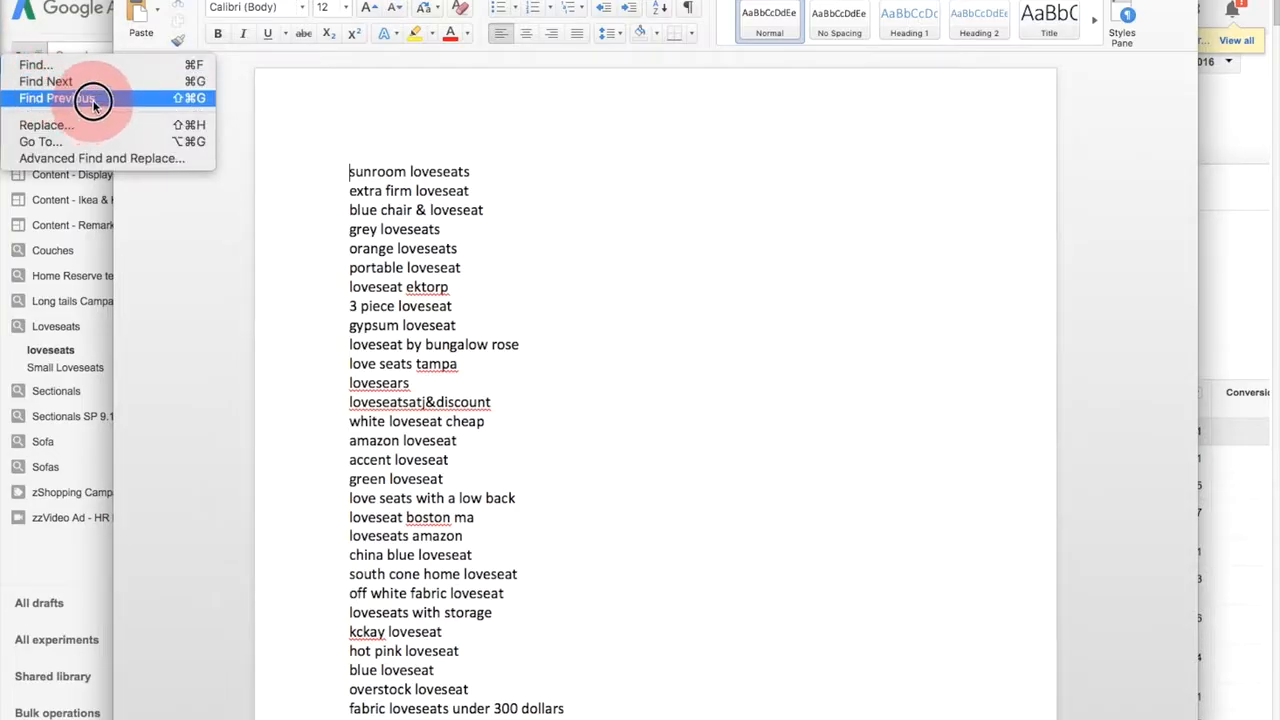
click(92, 127)
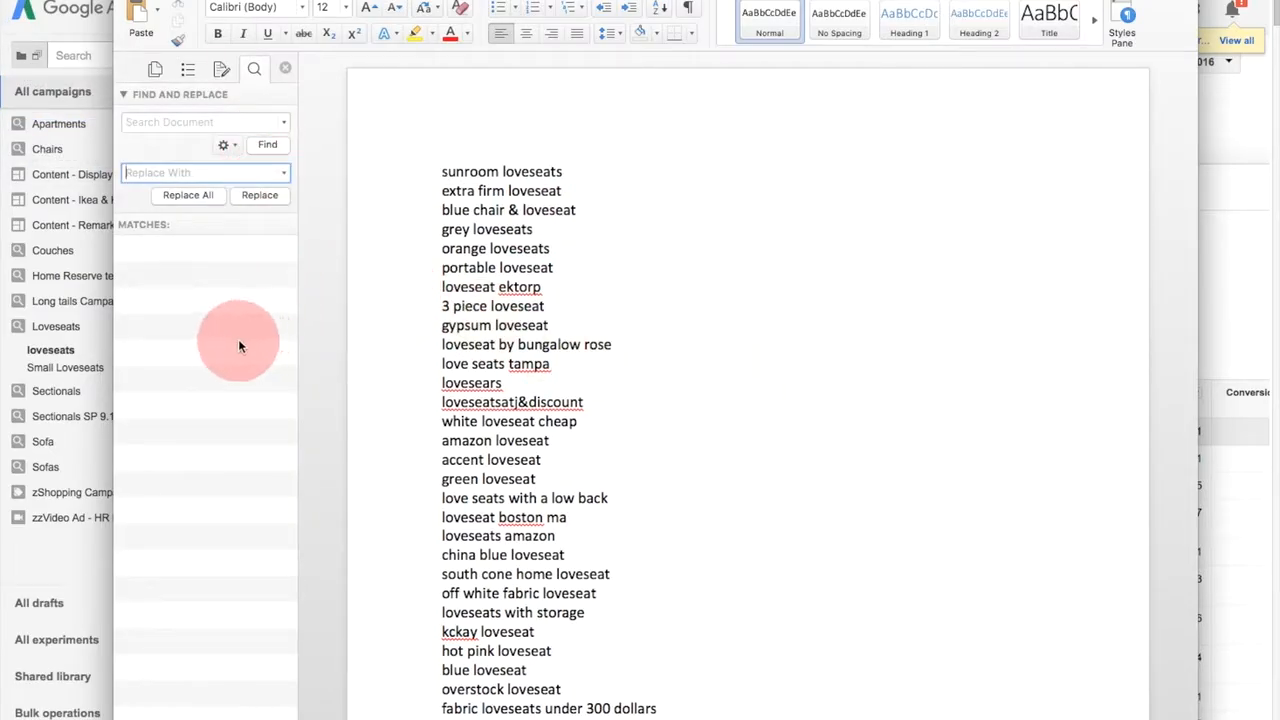
click(198, 121)
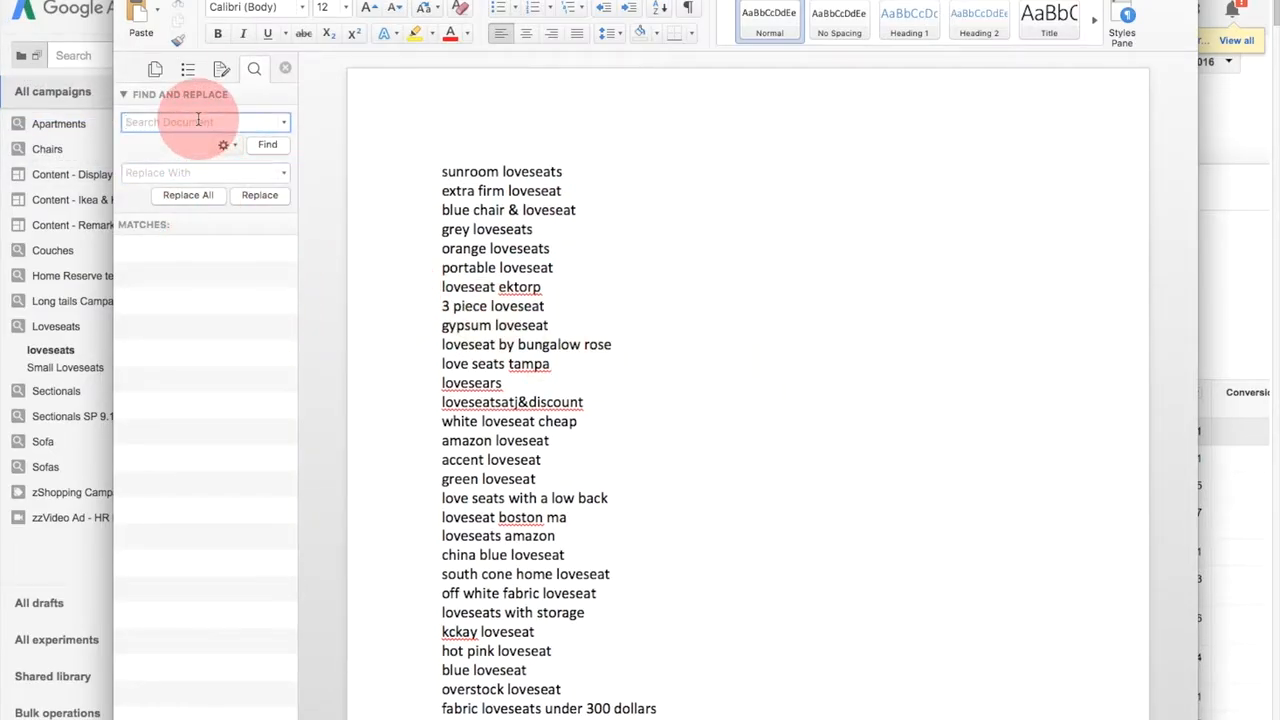
text(loveseats)
key(Return)
click(180, 170)
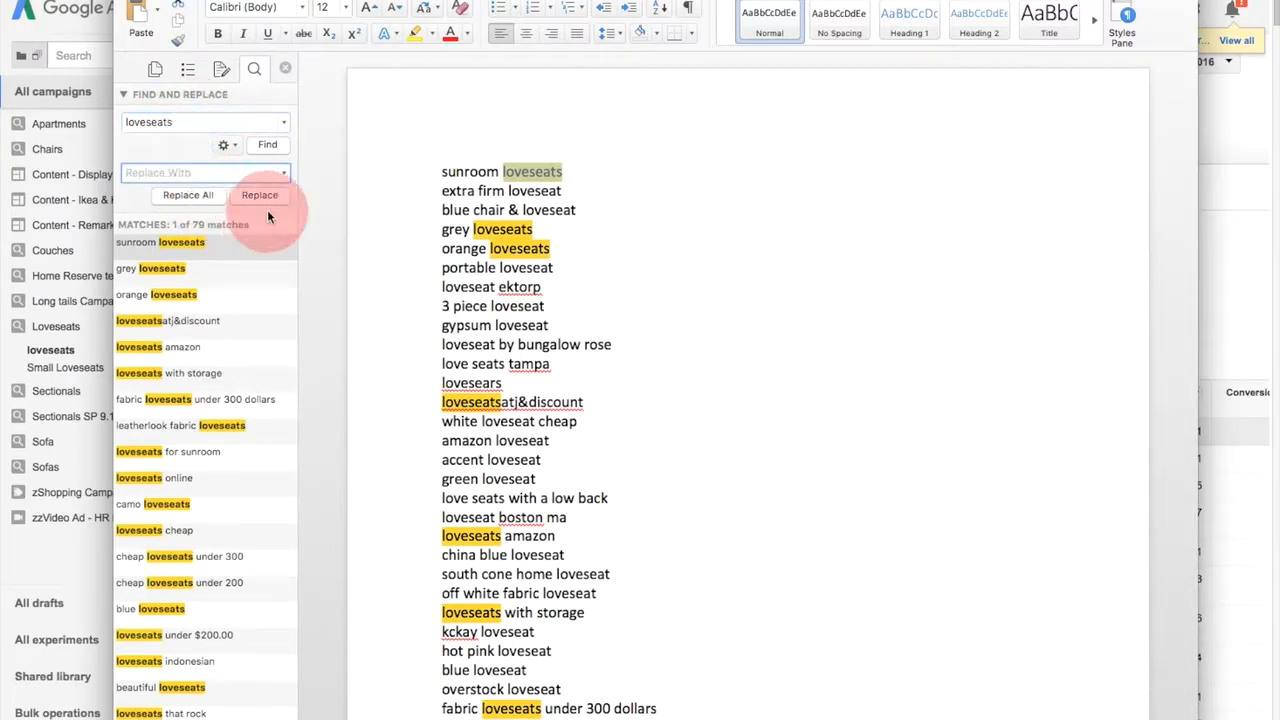
click(206, 195)
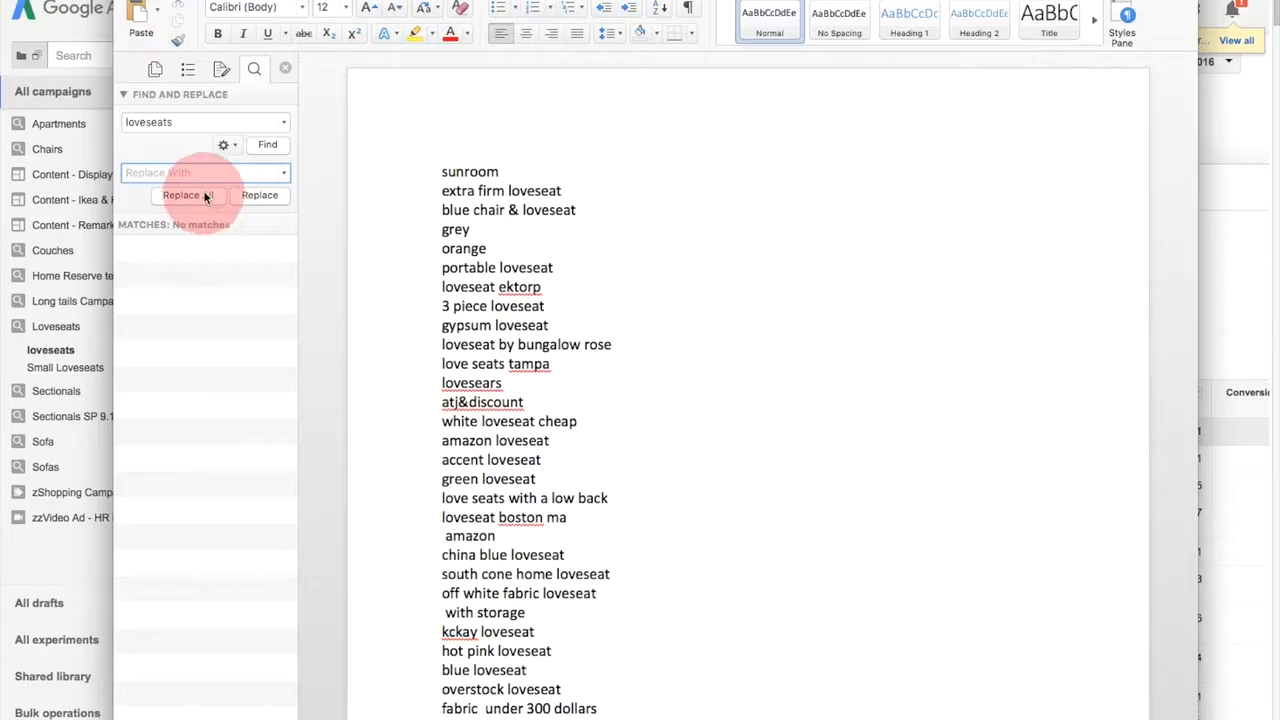
- Replace all occurrences of "loveseat" with nothing and check the remaining words in the list
double_click(191, 121)
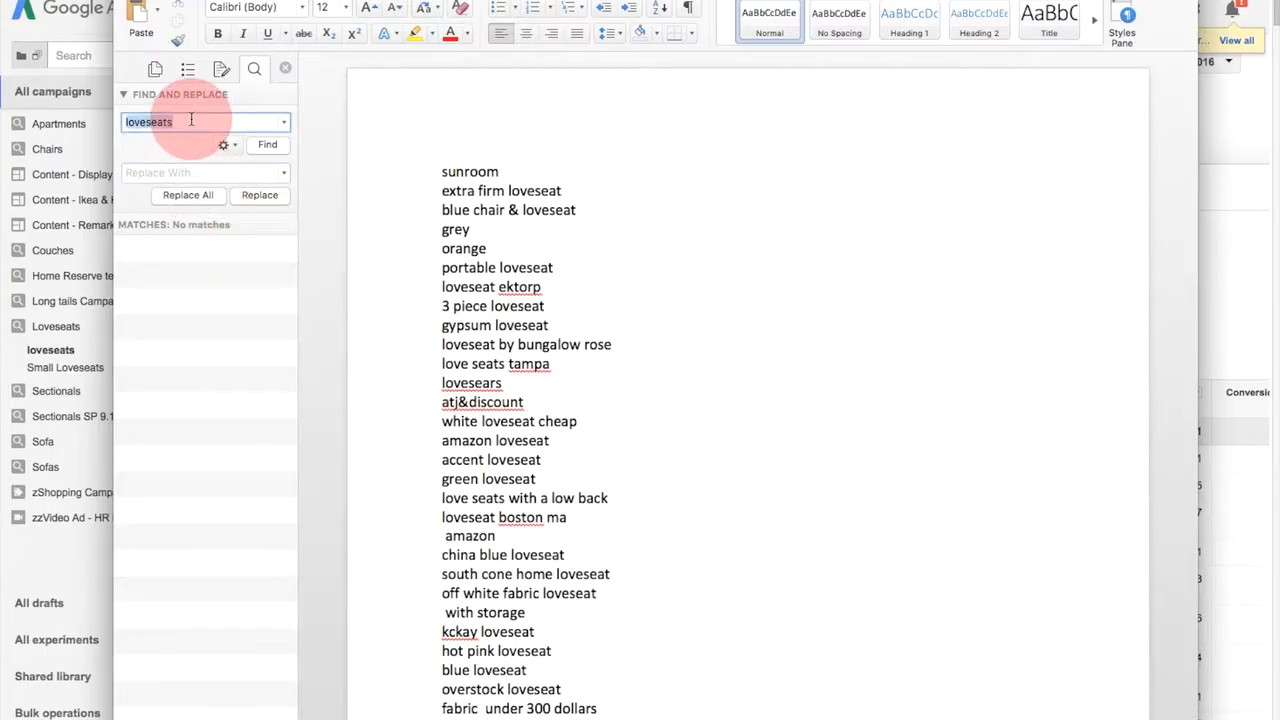
text(lovesea)
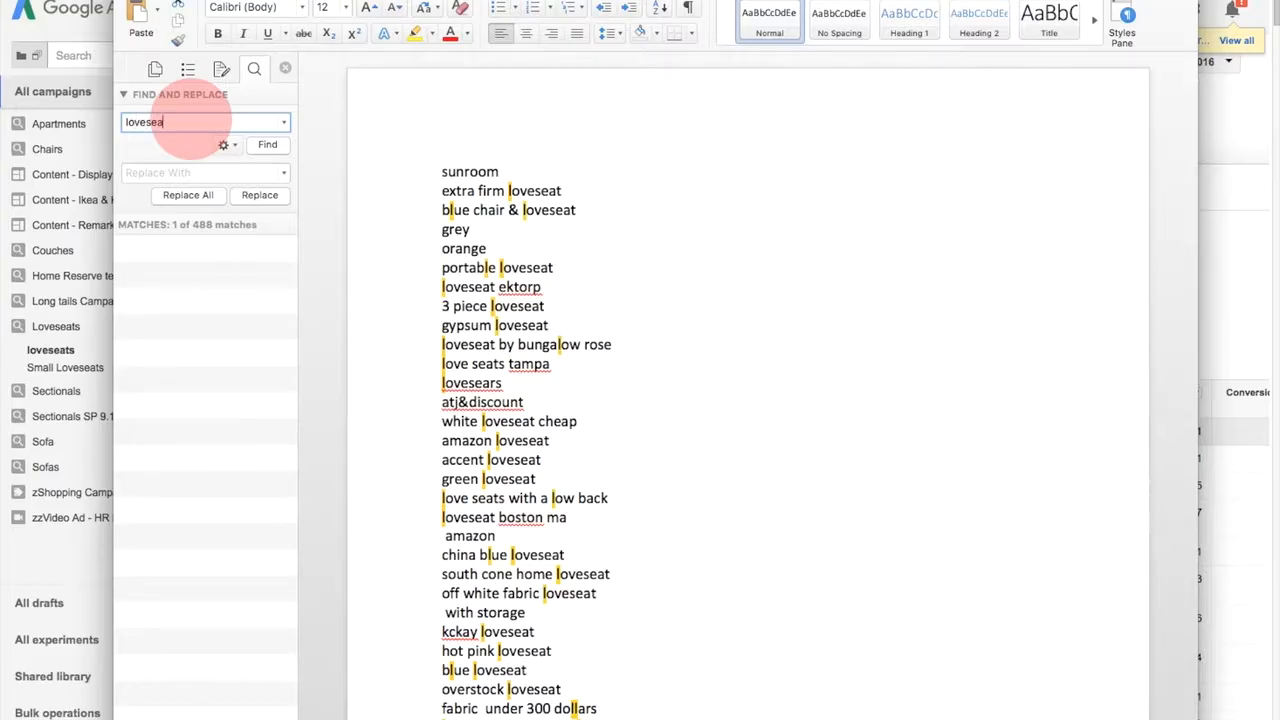
click(185, 172)
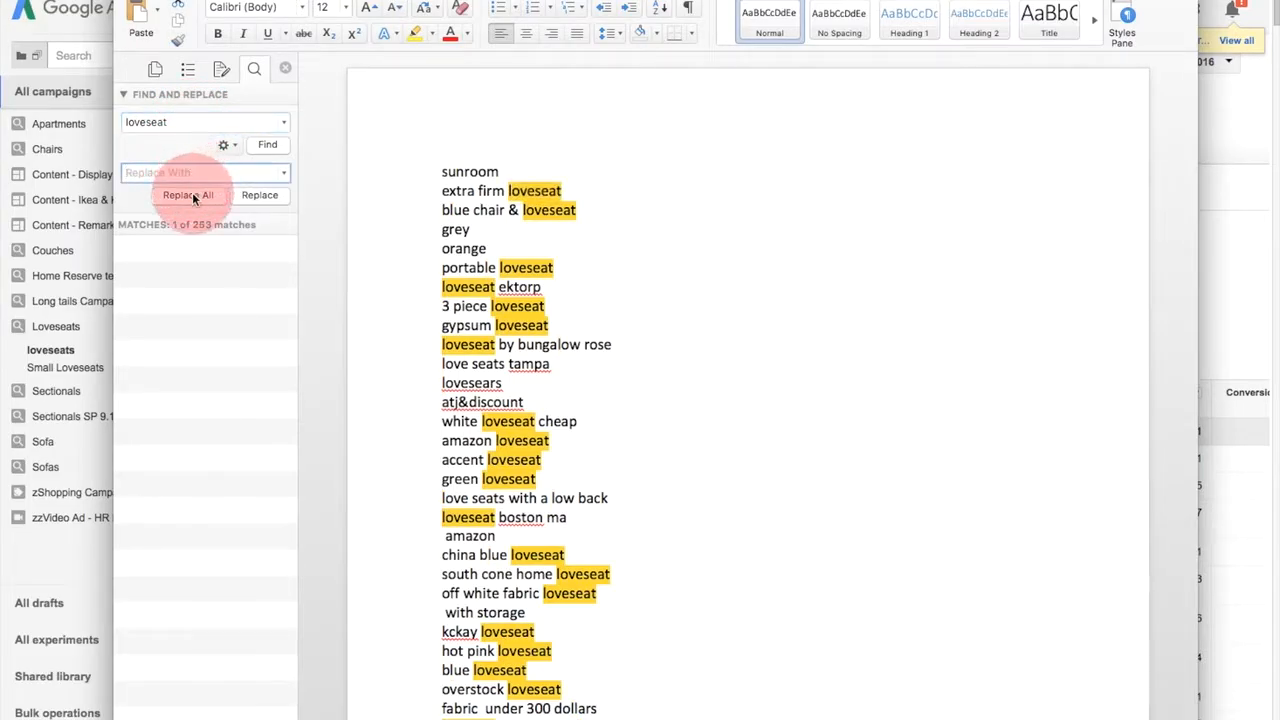
click(190, 195)
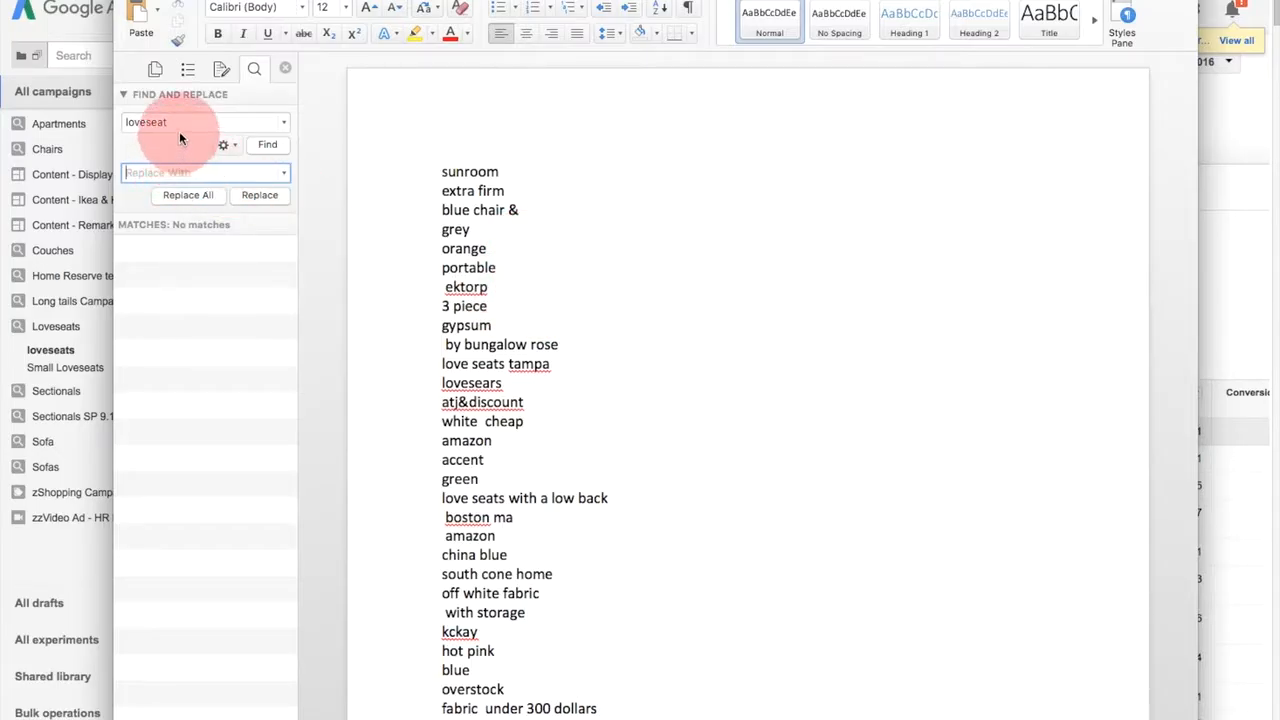
scroll(900, 316, down, 3)
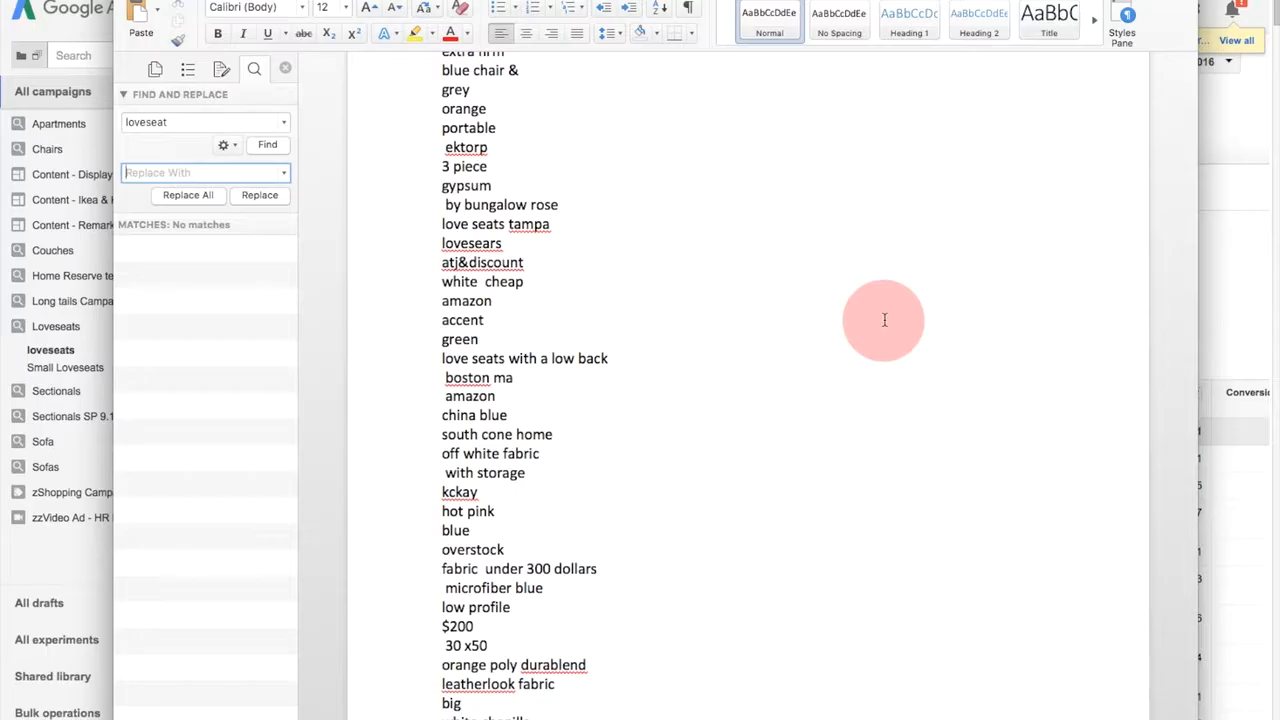
scroll(884, 320, down, 12)
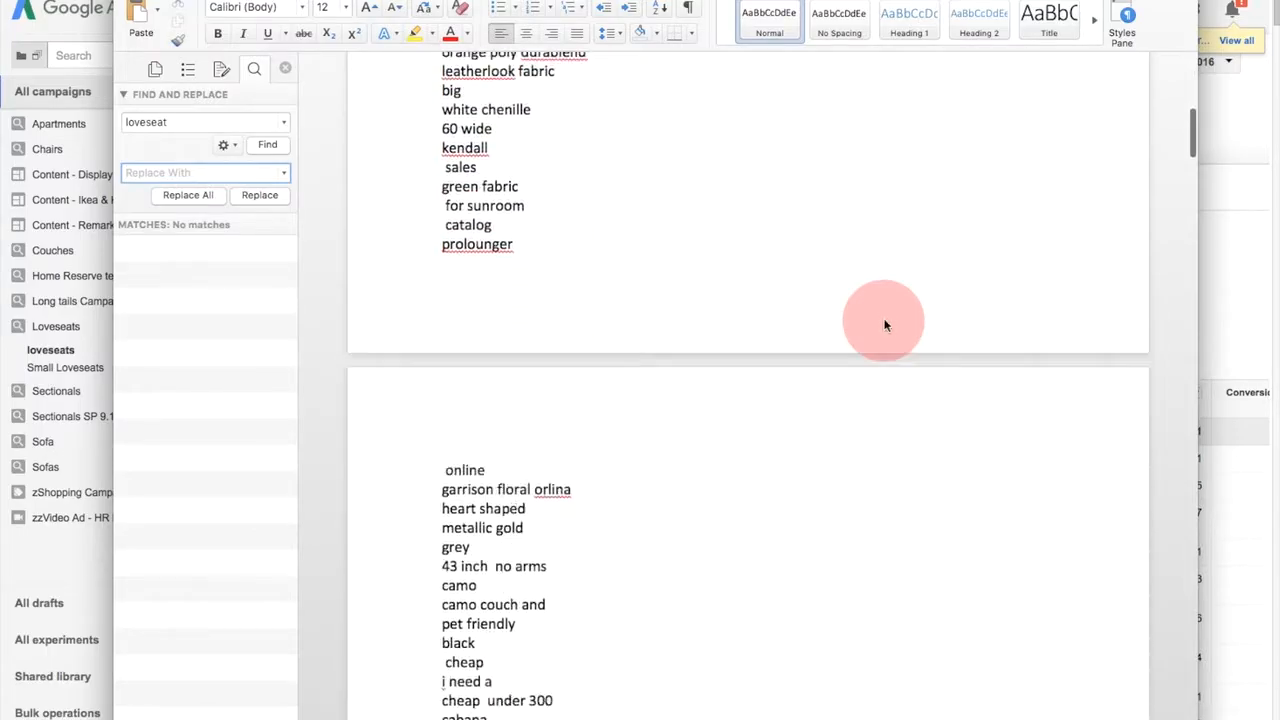
scroll(884, 324, up, 20)
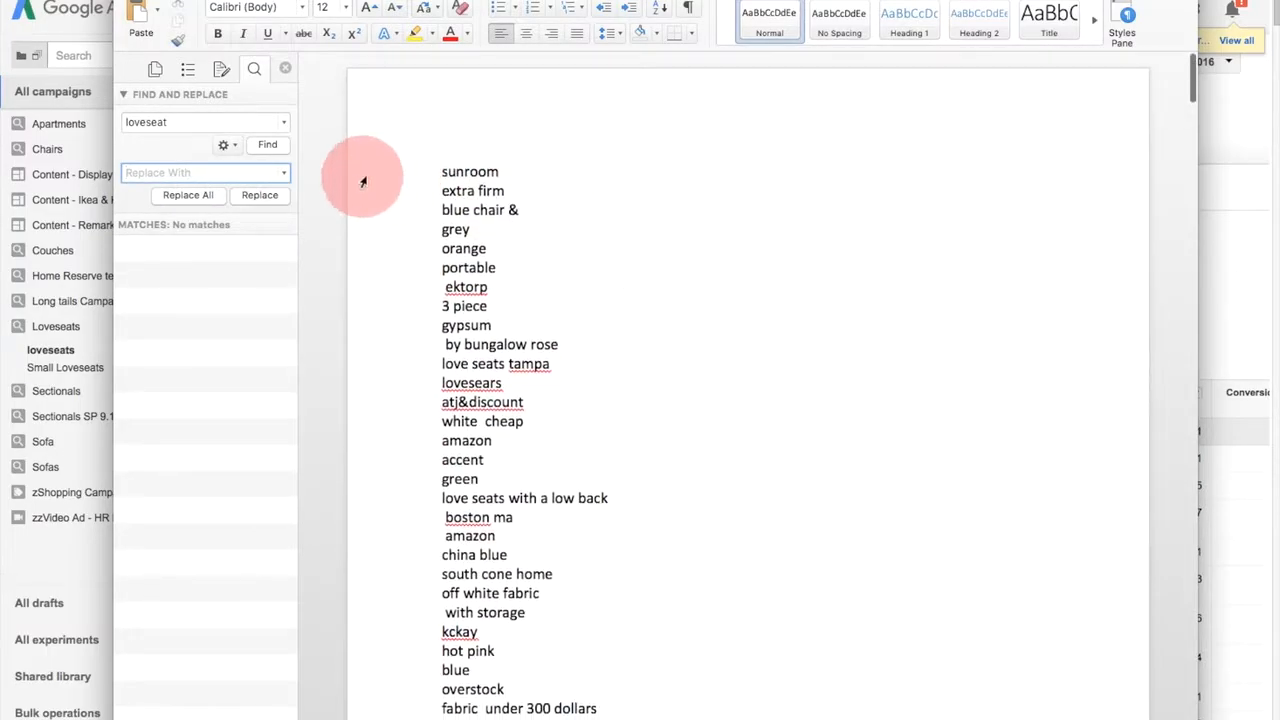
- Turn off "Check spelling as you type" in the Spelling & Grammar preferences and close the preferences
click(440, 152)
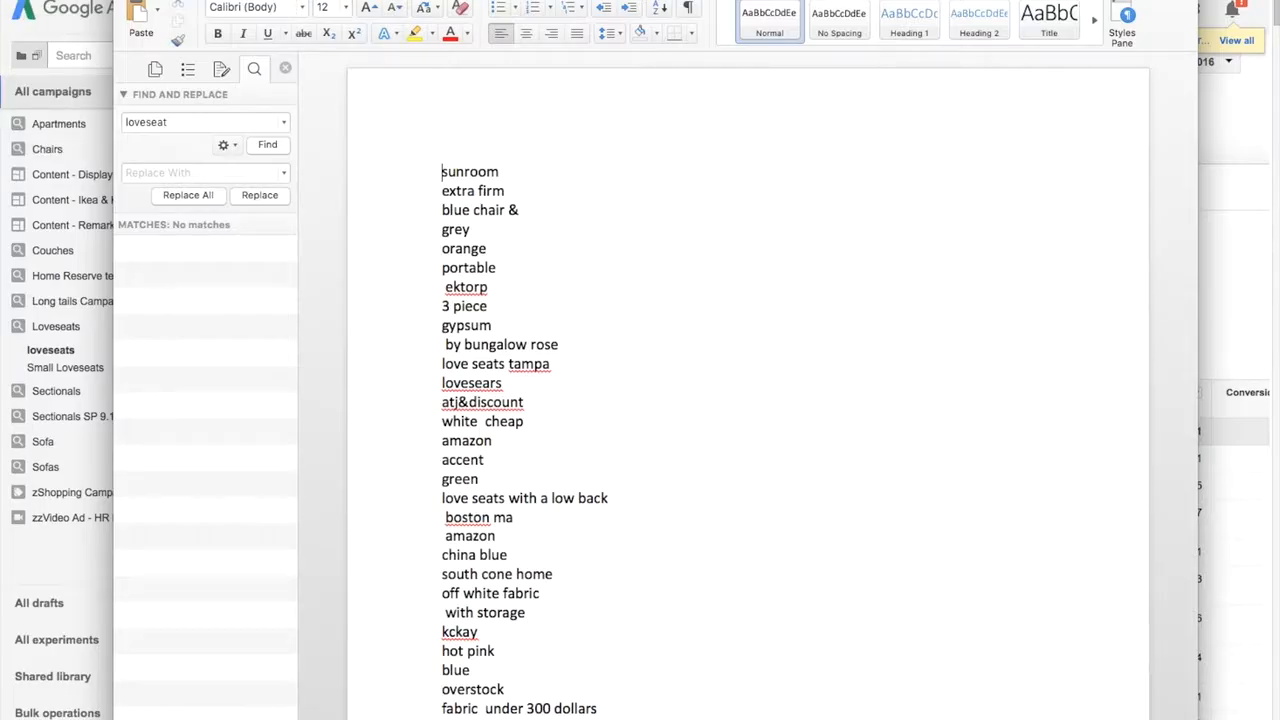
key(super+comma)
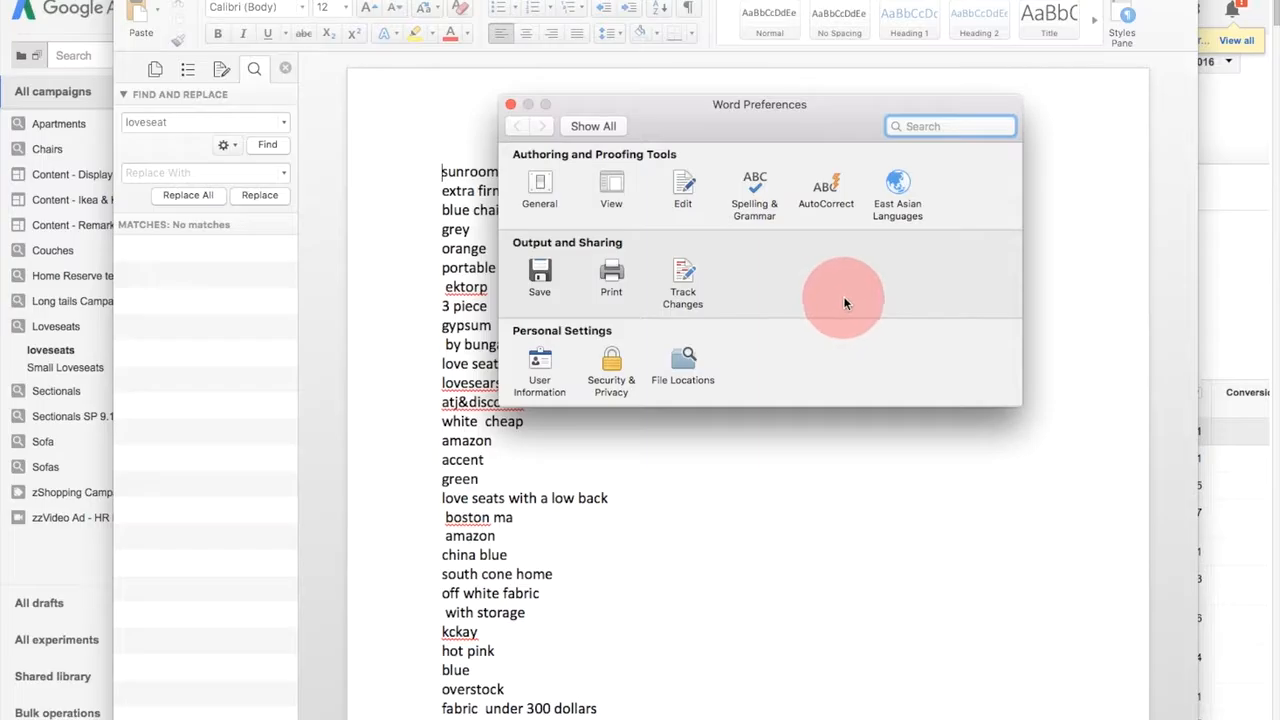
click(757, 208)
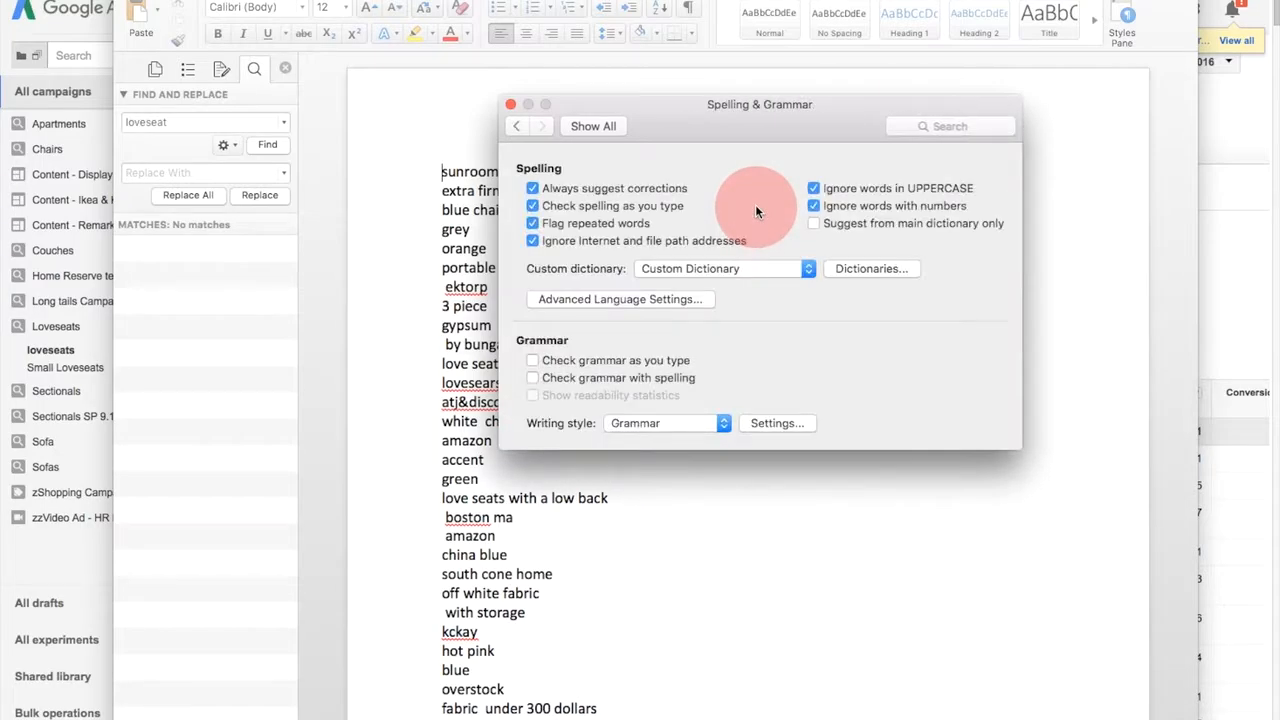
click(532, 205)
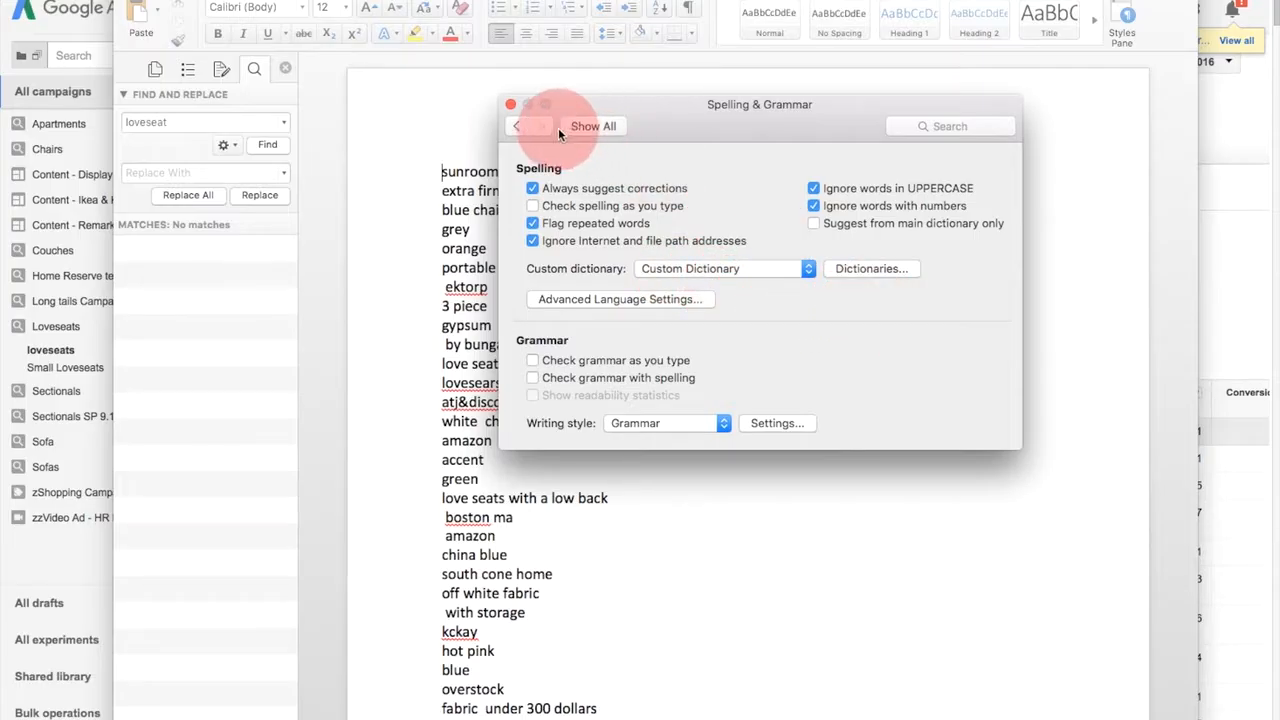
click(510, 104)
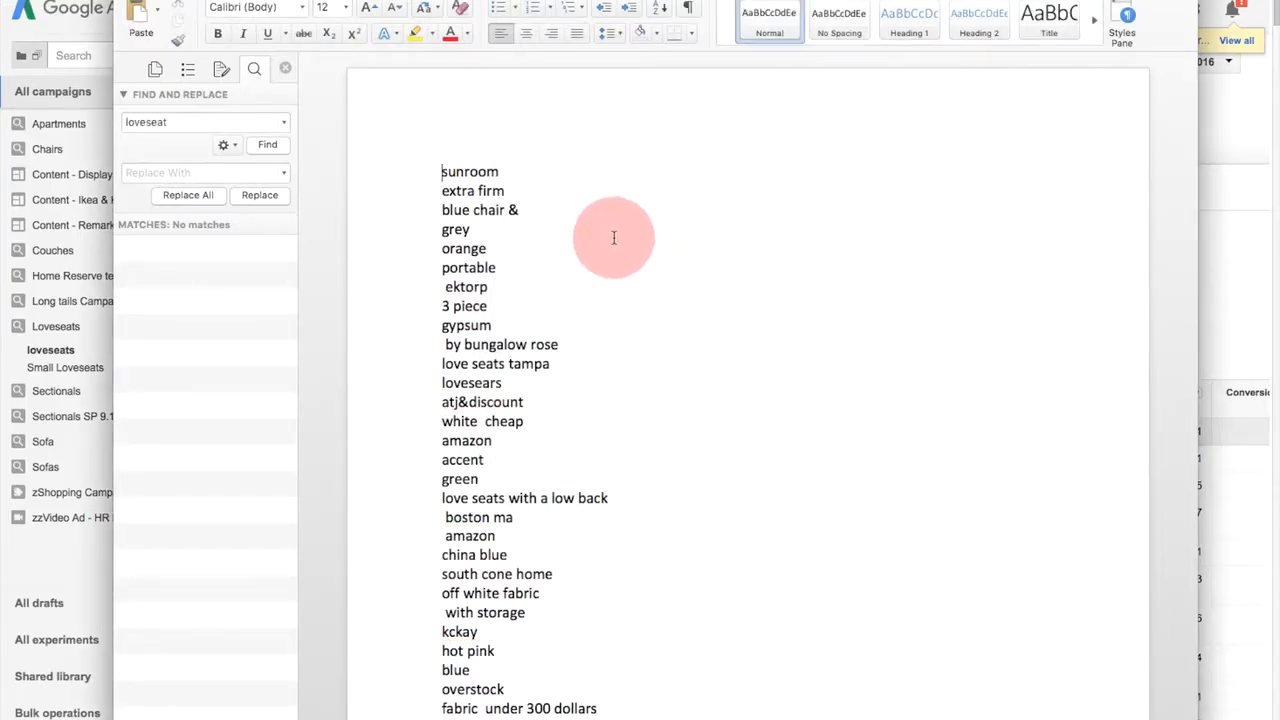
- Sort the whole list by paragraphs as text in descending order, with no header row
key(super+a)
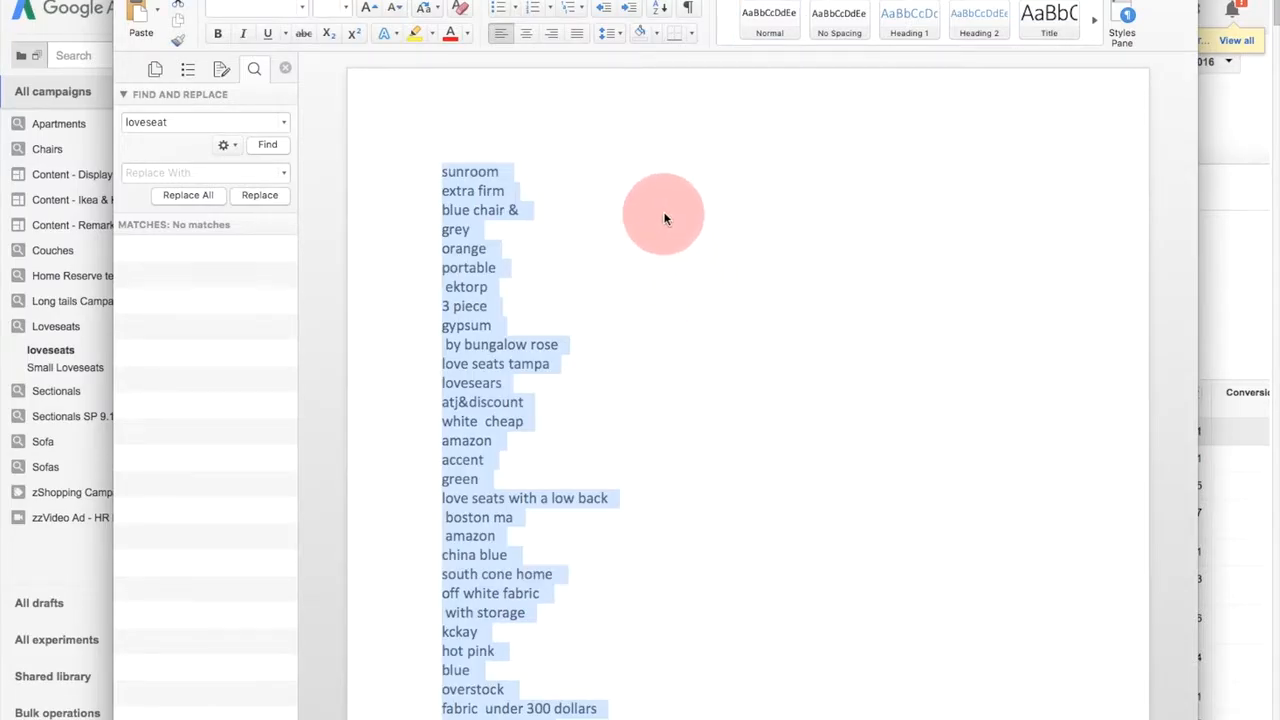
click(486, 37)
click(0, 0)
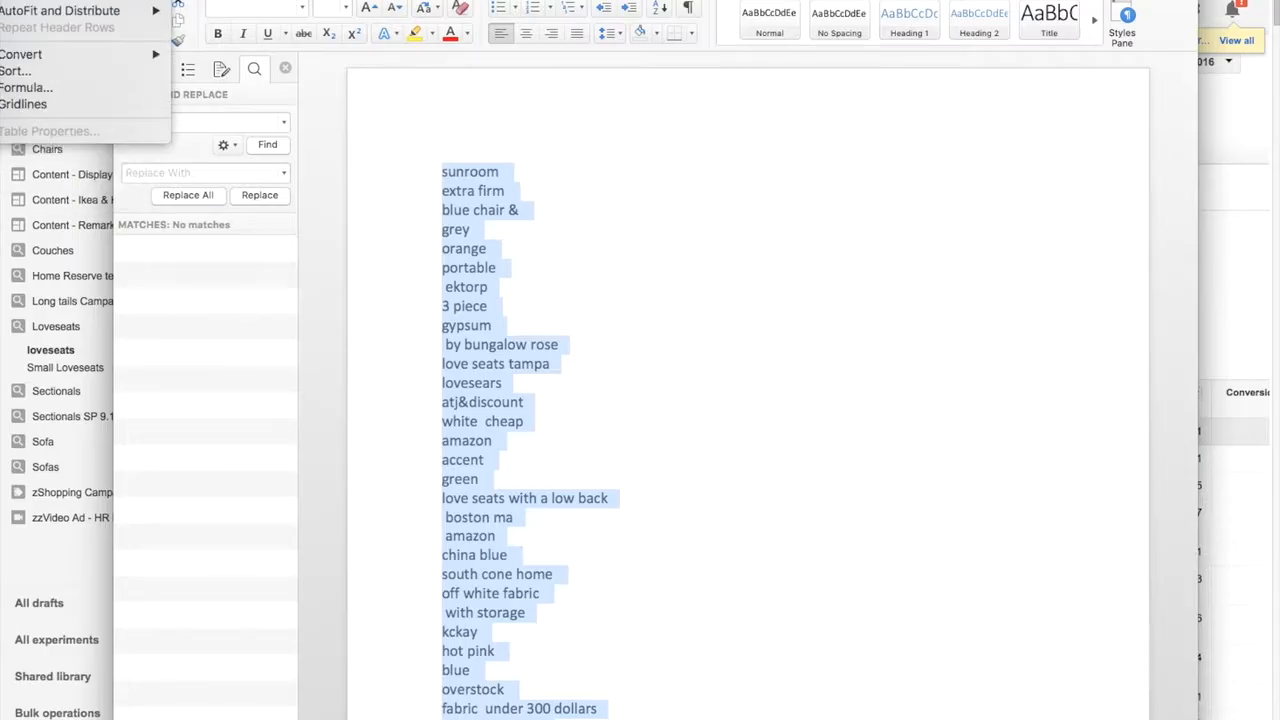
click(39, 80)
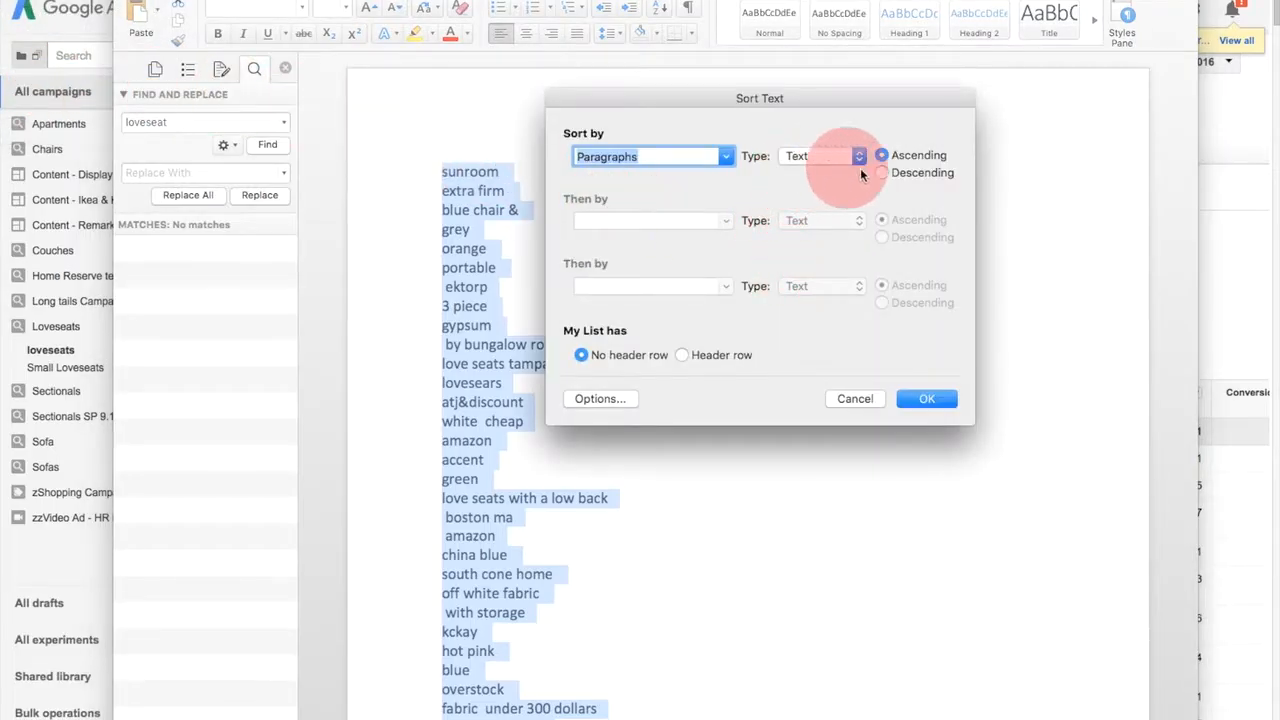
click(911, 173)
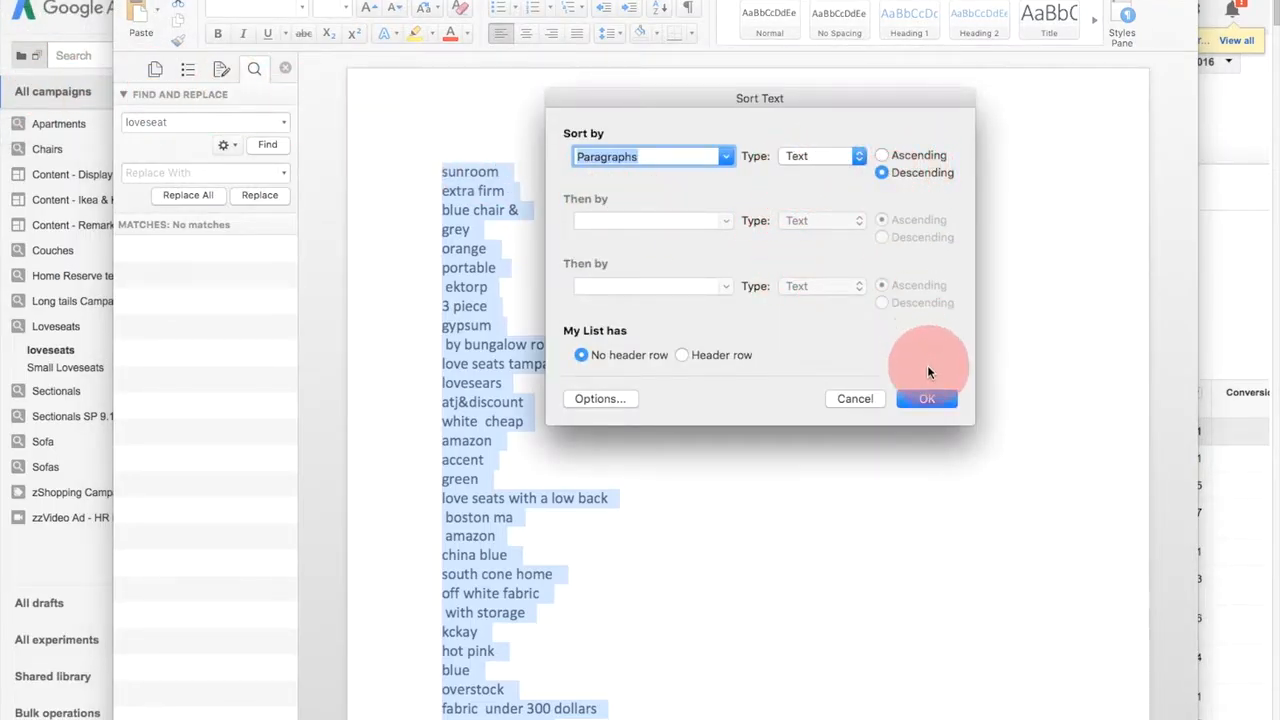
click(926, 400)
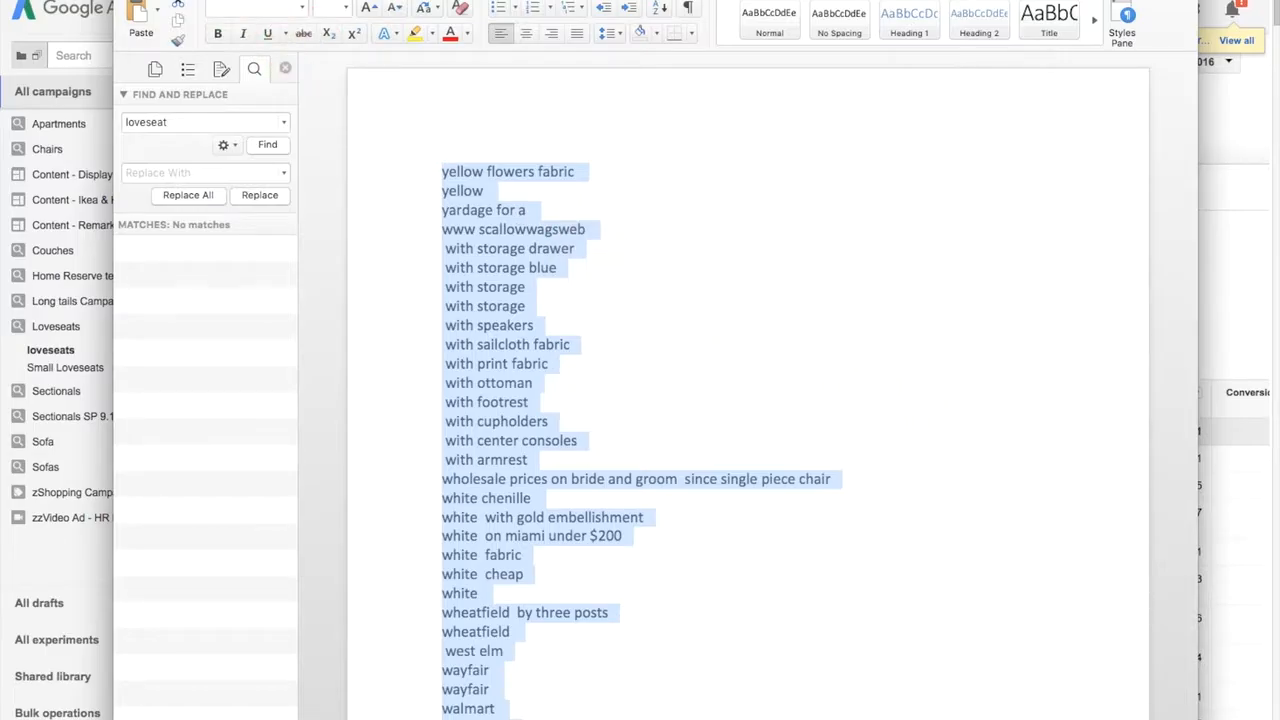
- Sort the whole list again by paragraphs as text in ascending order and deselect it
click(10, 0)
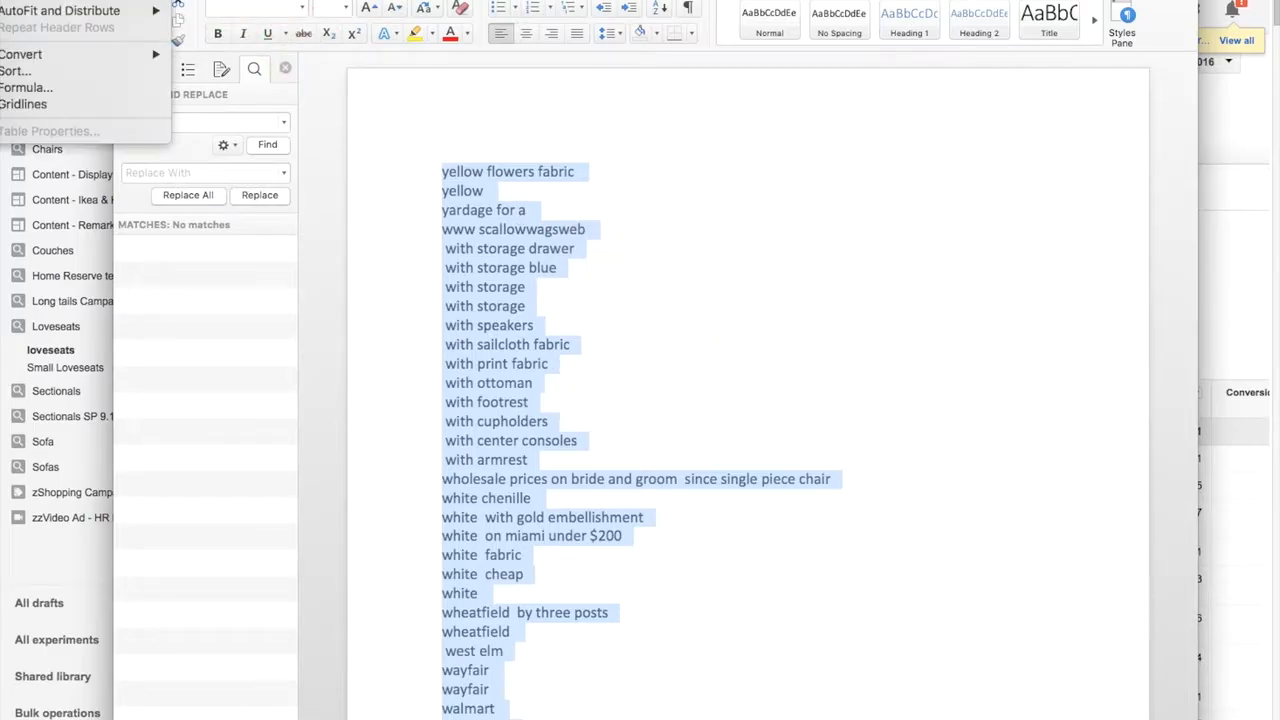
click(18, 71)
click(880, 156)
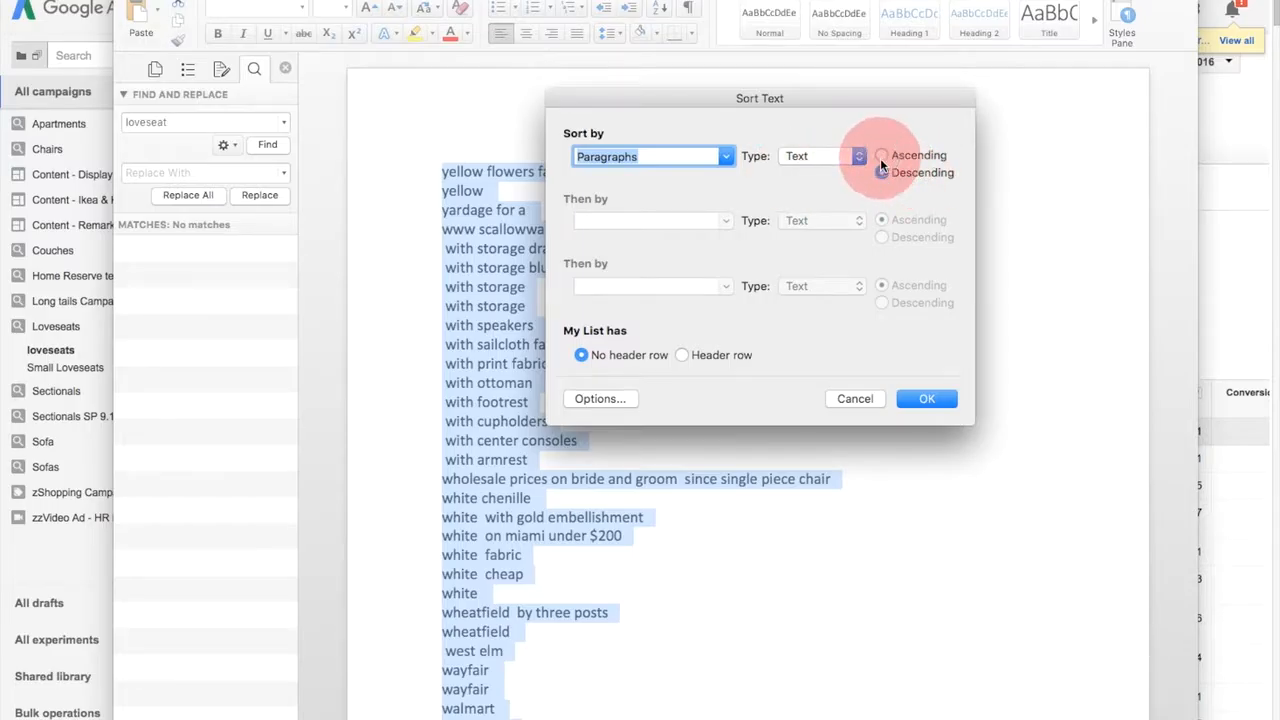
click(925, 398)
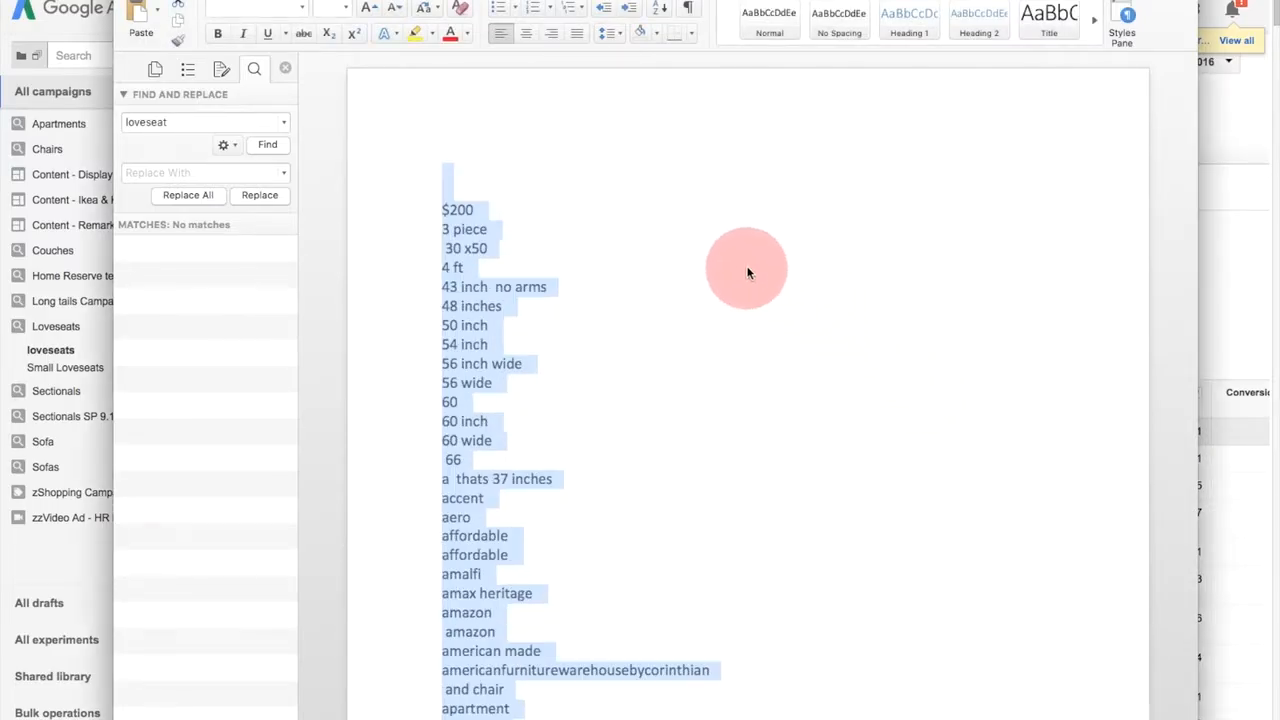
click(735, 262)
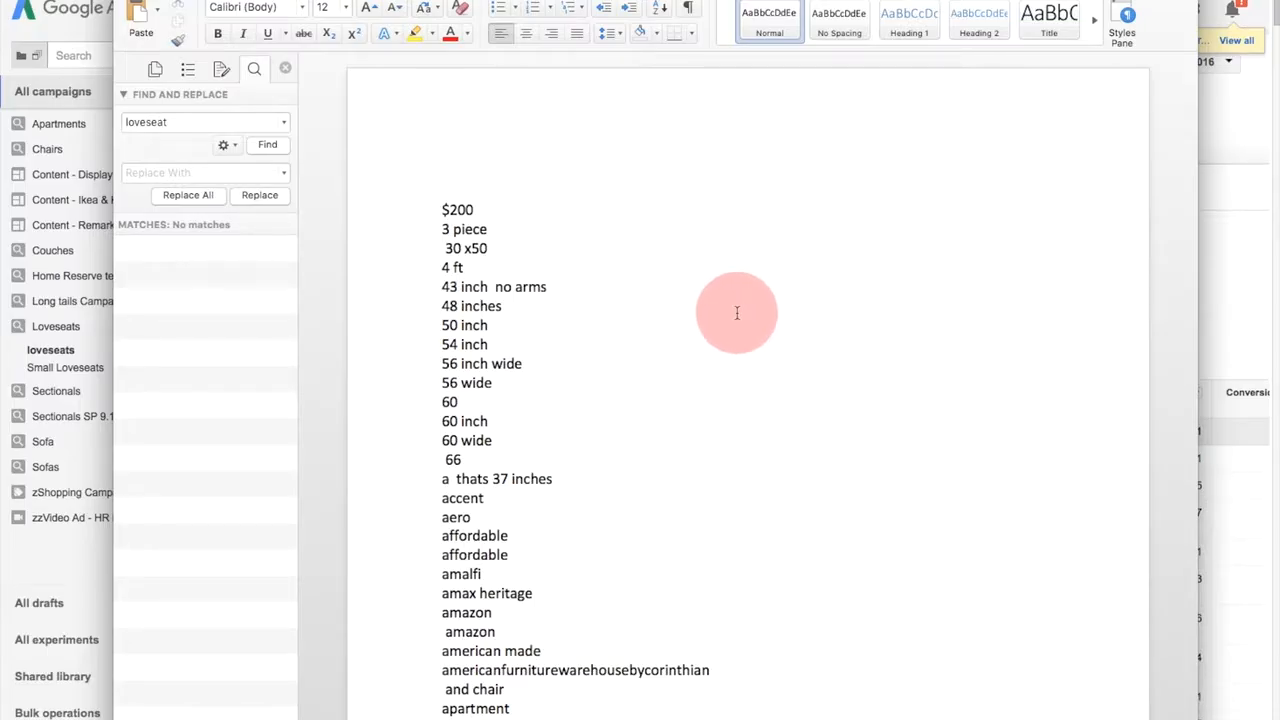
- Look through the beginning of the alphabetically sorted list for potential negative keywords
scroll(737, 313, down, 5)
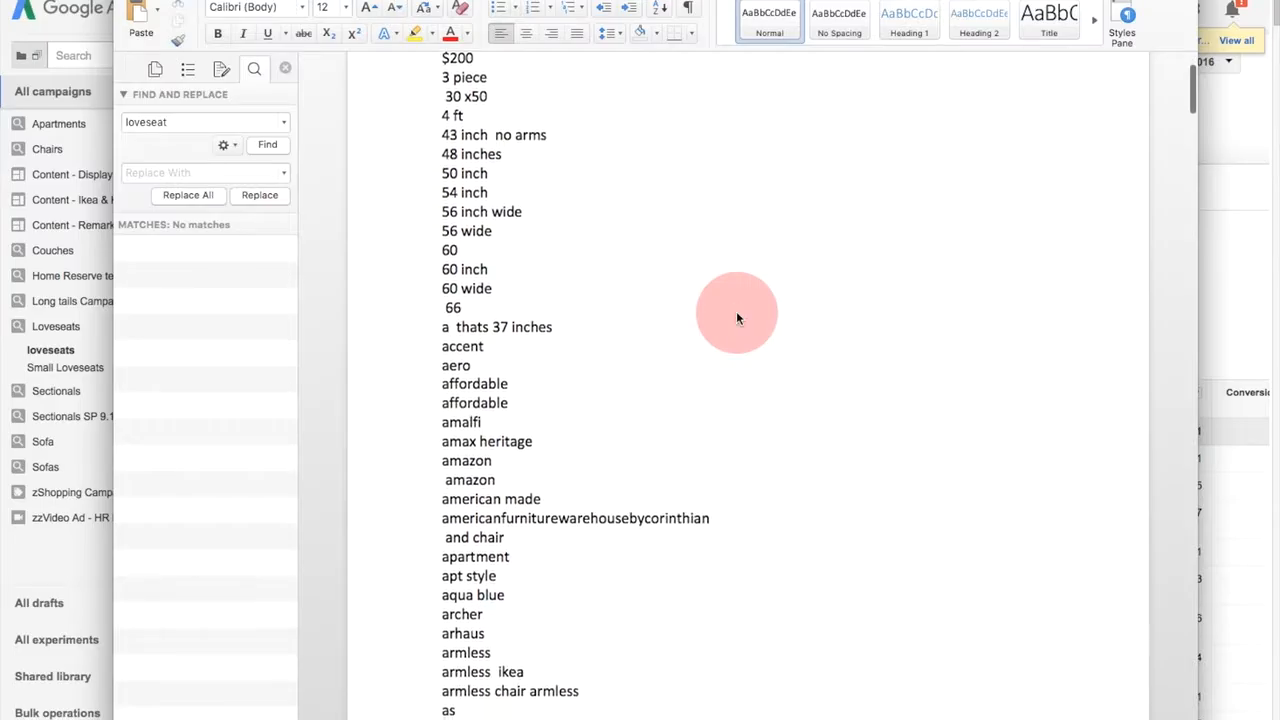
scroll(737, 313, up, 5)
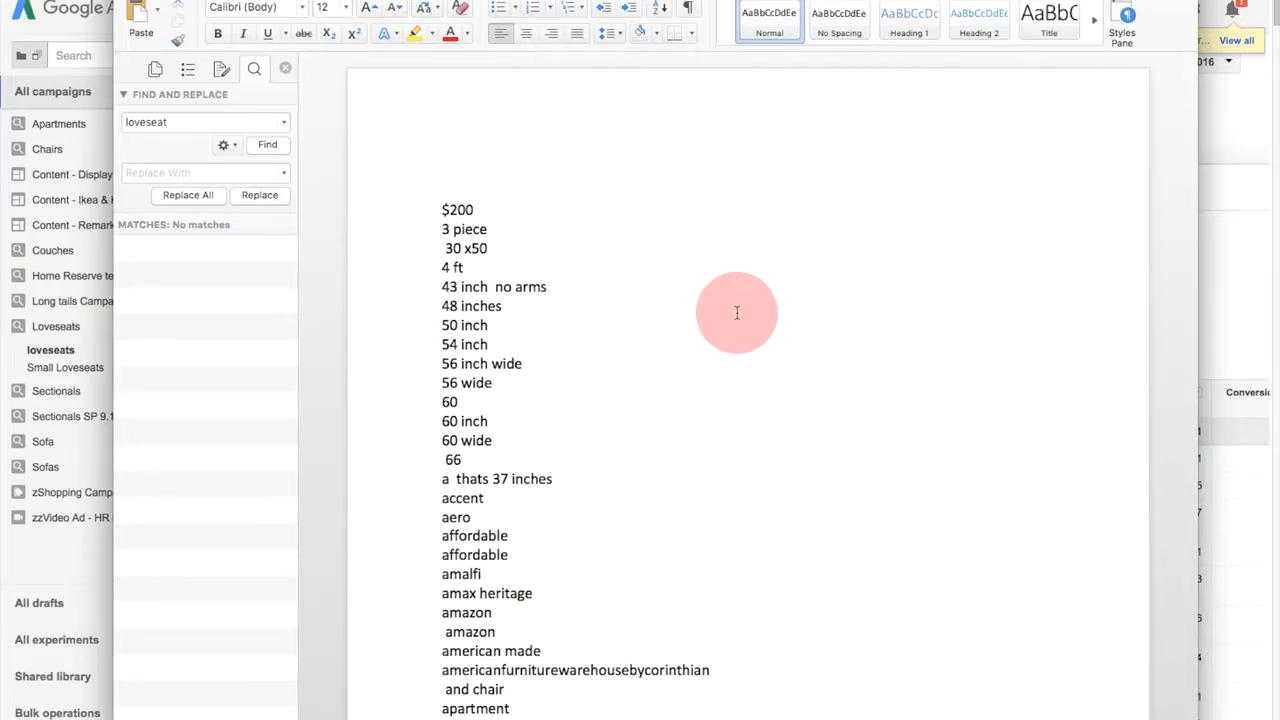
scroll(657, 395, down, 3)
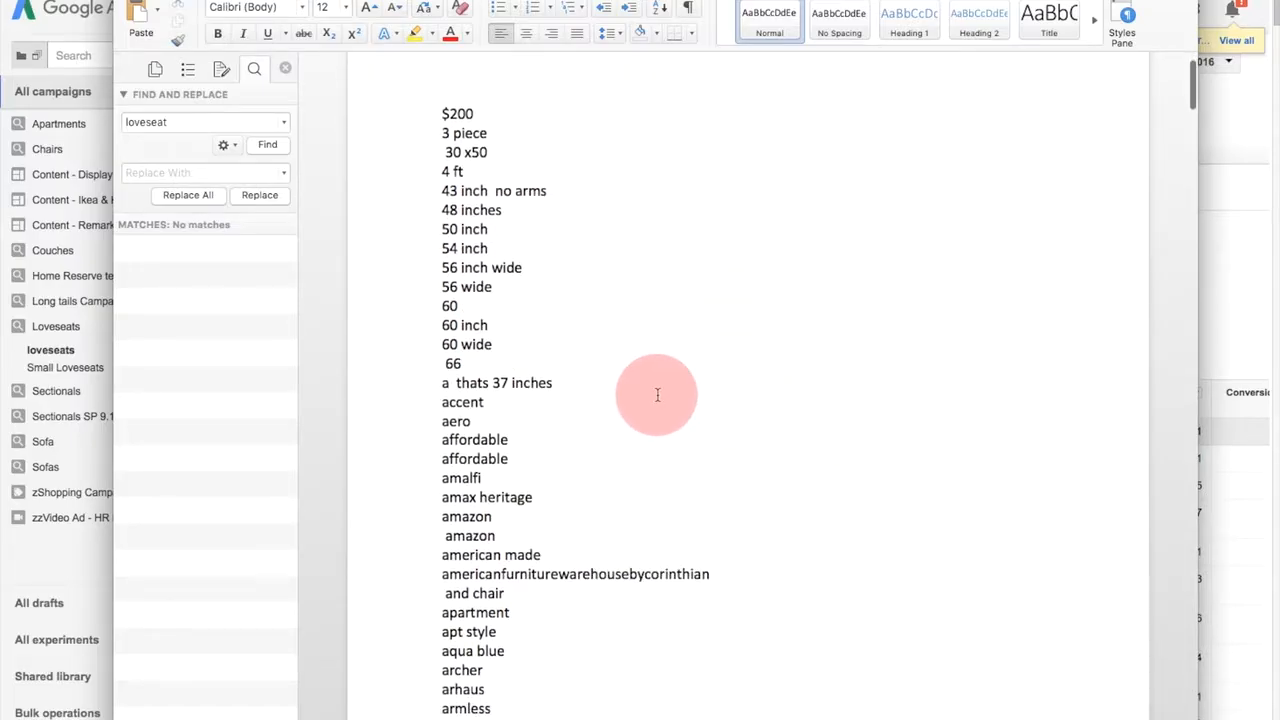
scroll(657, 395, down, 5)
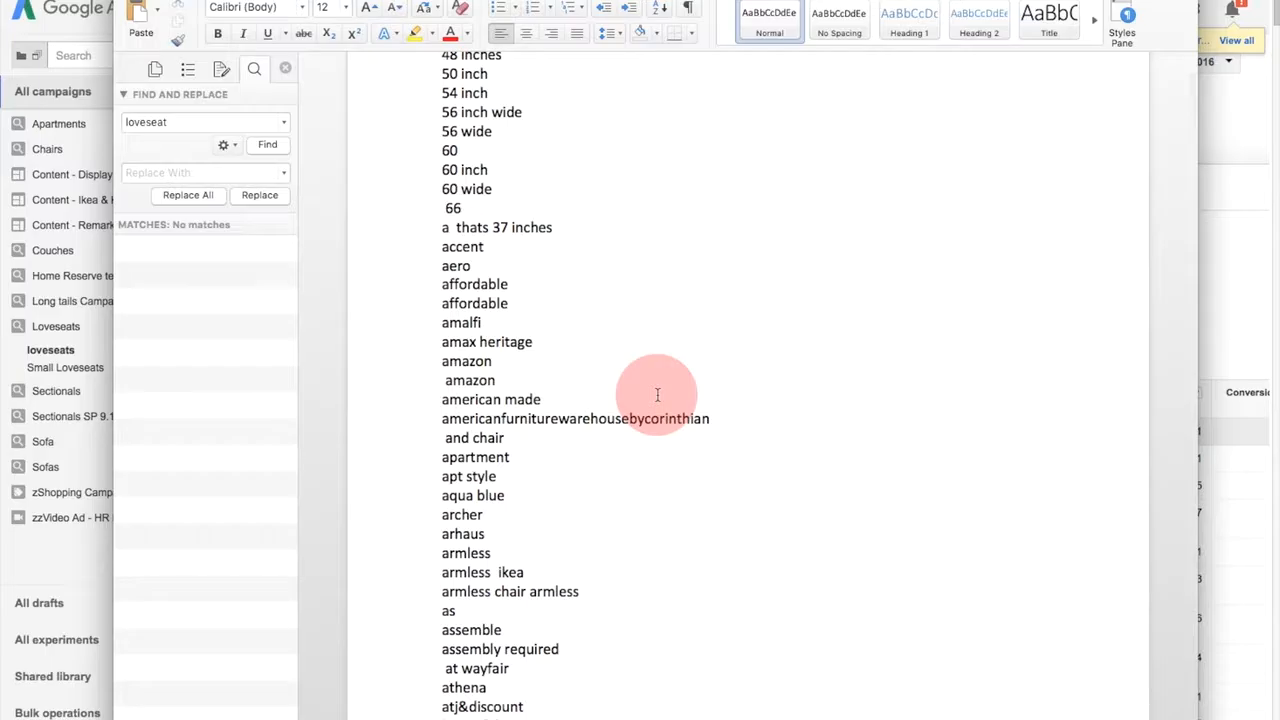
scroll(657, 395, down, 4)
scroll(657, 395, up, 12)
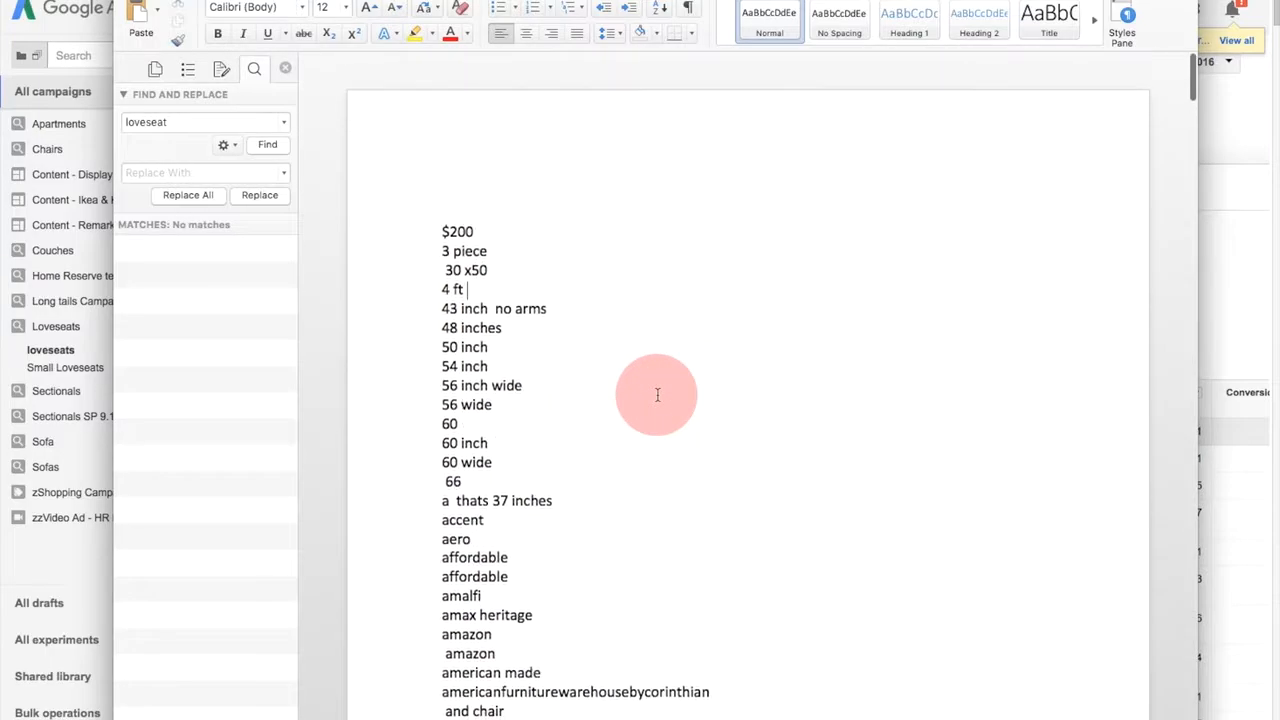
- Launch Copy 'em Paste and arrange its window beside the search term list in the Word document
drag(916, 0, 854, 0)
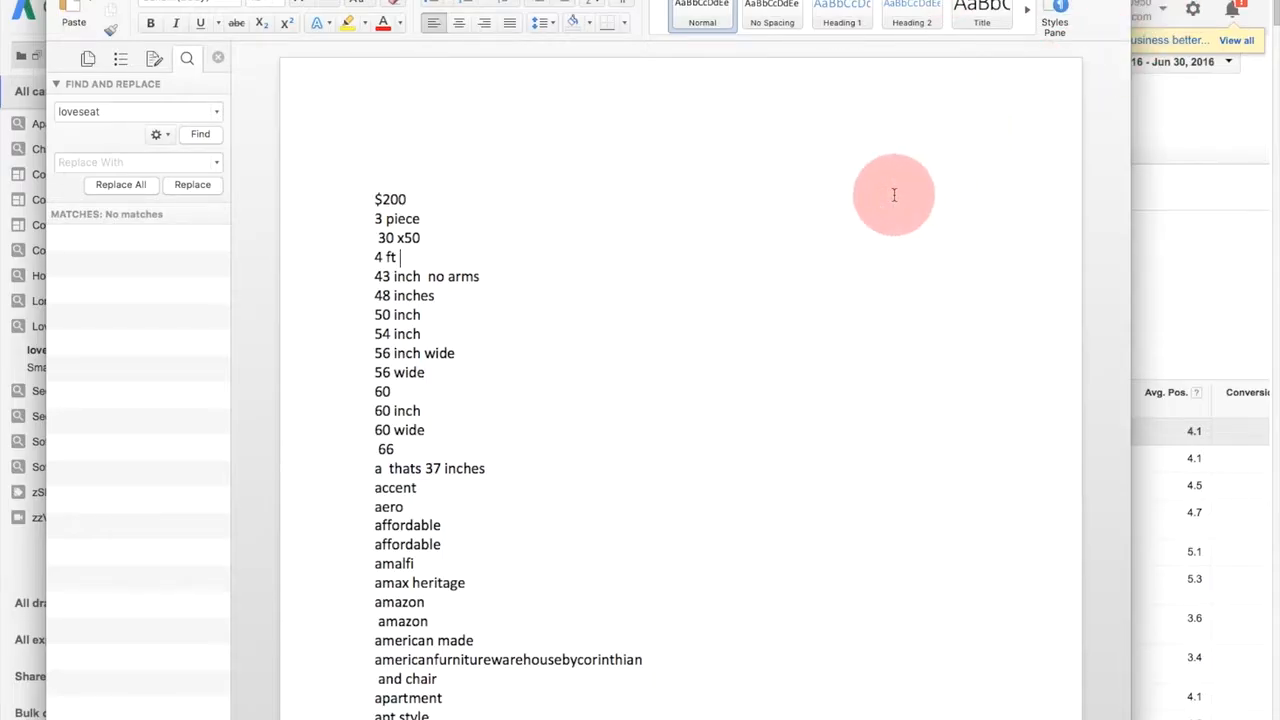
key(super+space)
text(copy)
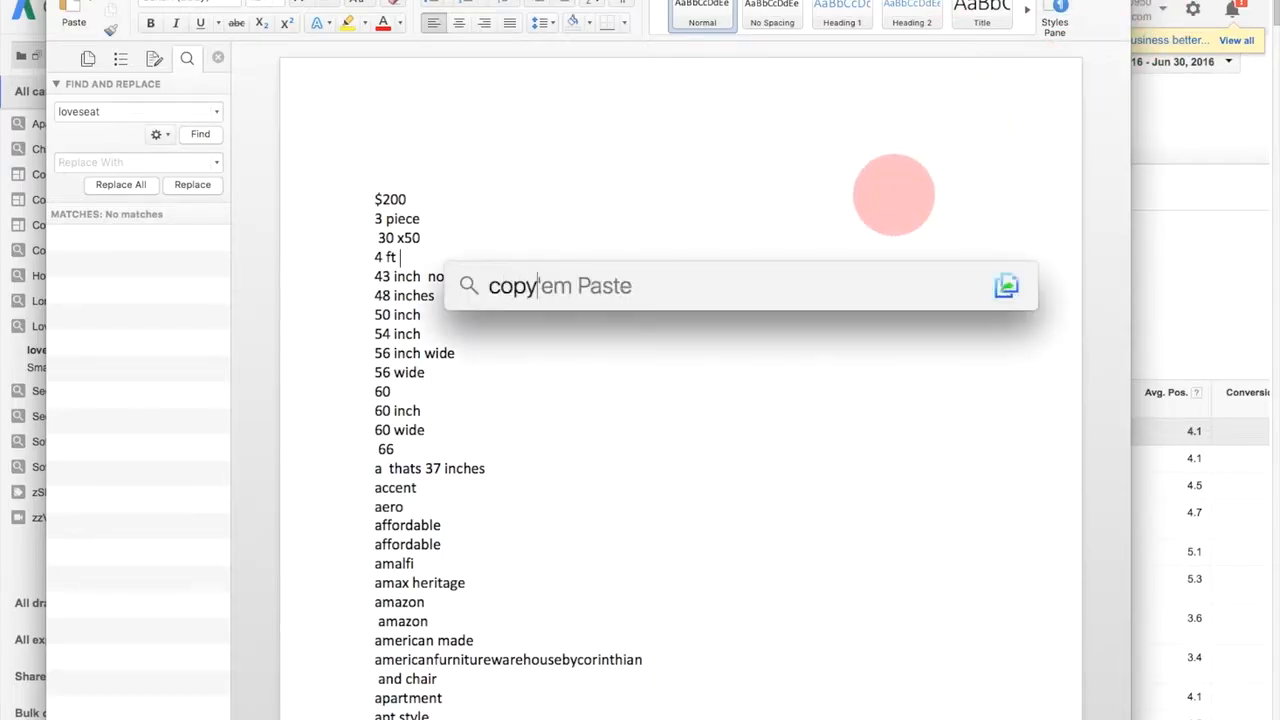
key(Return)
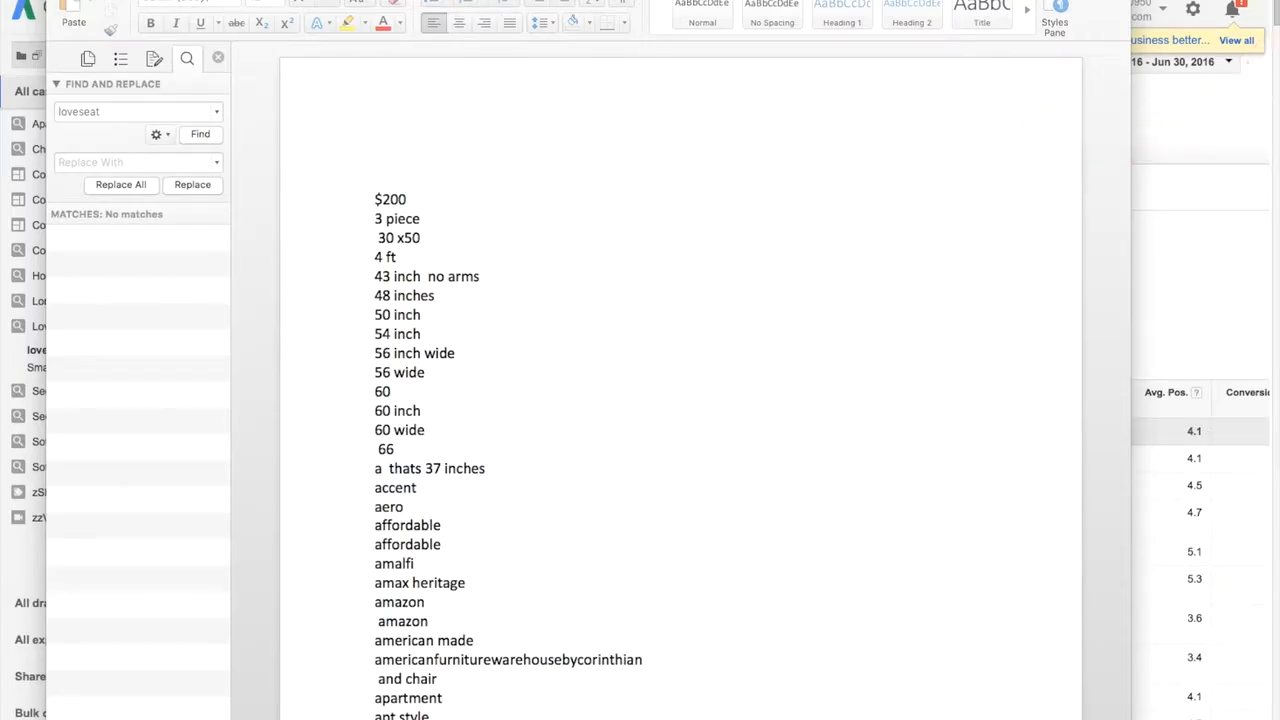
drag(1279, 5, 945, 0)
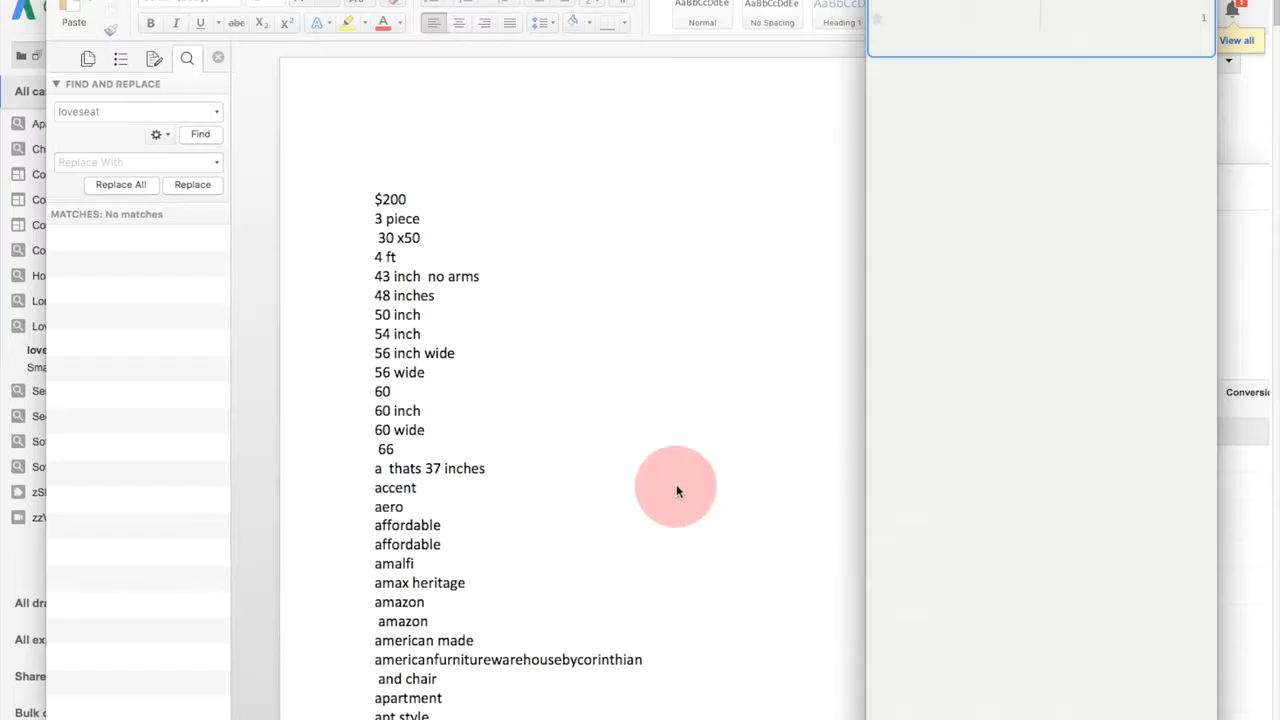
- Copy the words accent, affordable, archer and athena one by one from the search term list
scroll(495, 281, down, 3)
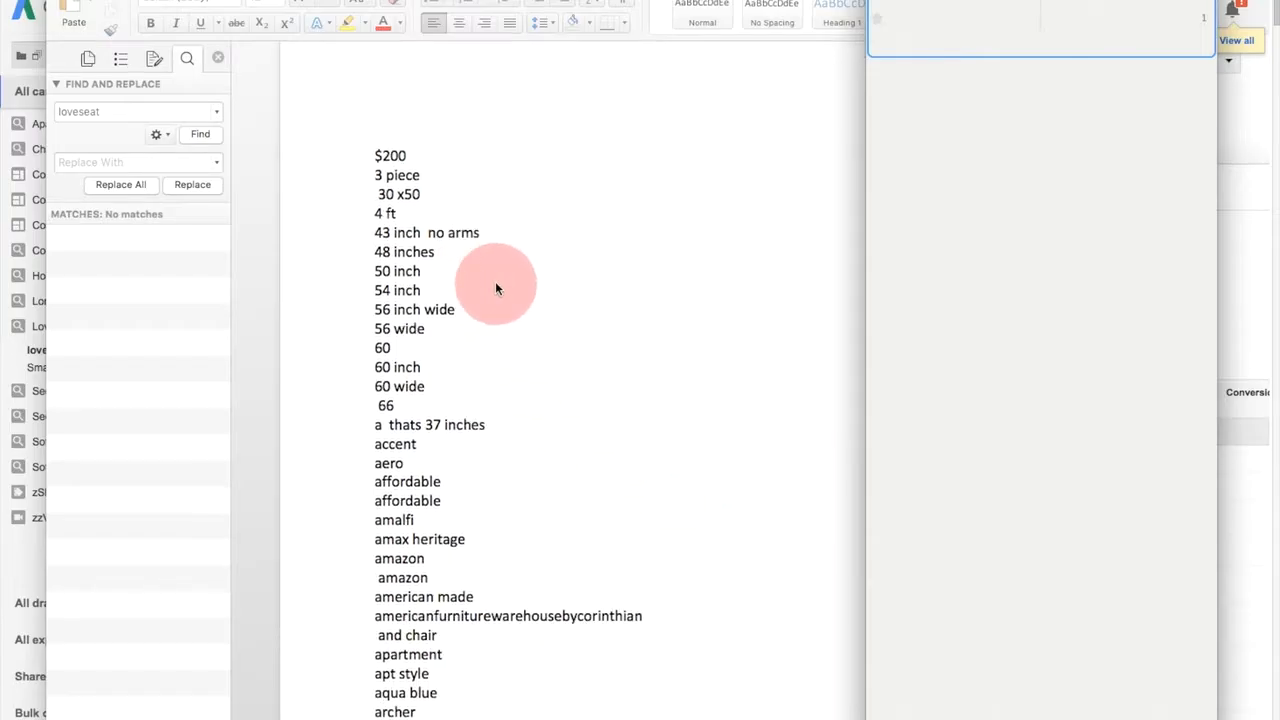
double_click(396, 357)
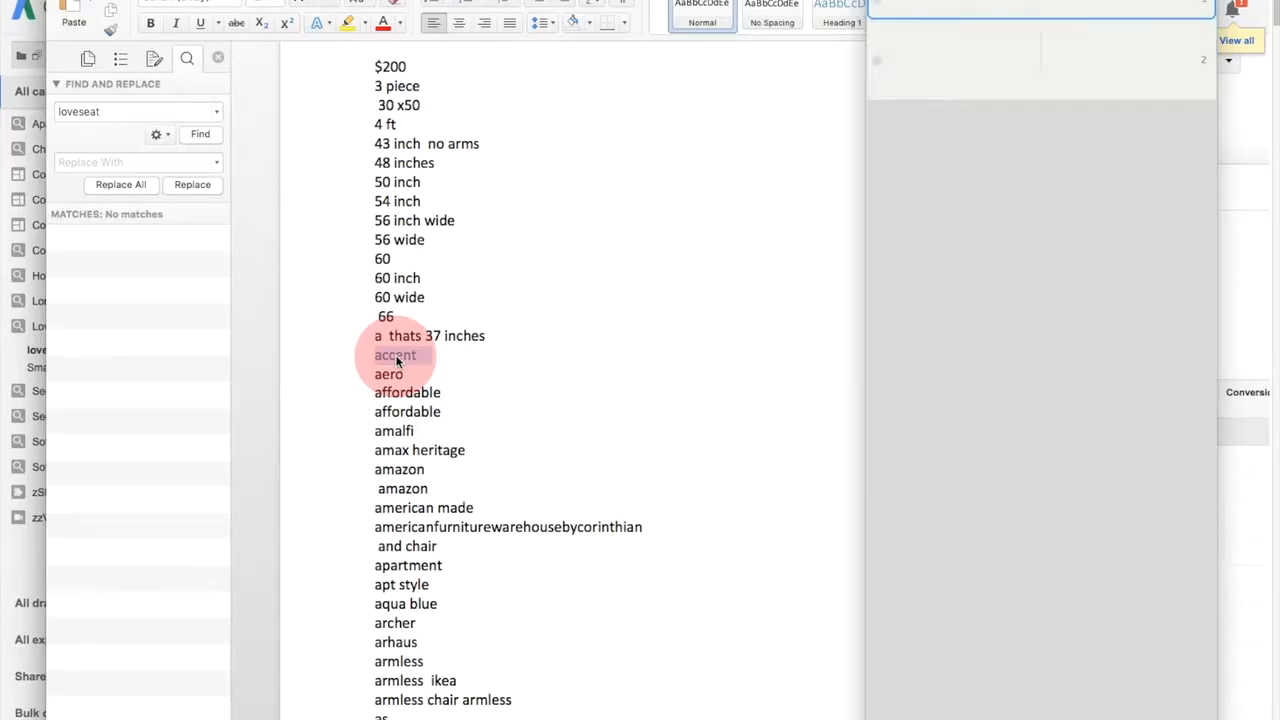
double_click(414, 394)
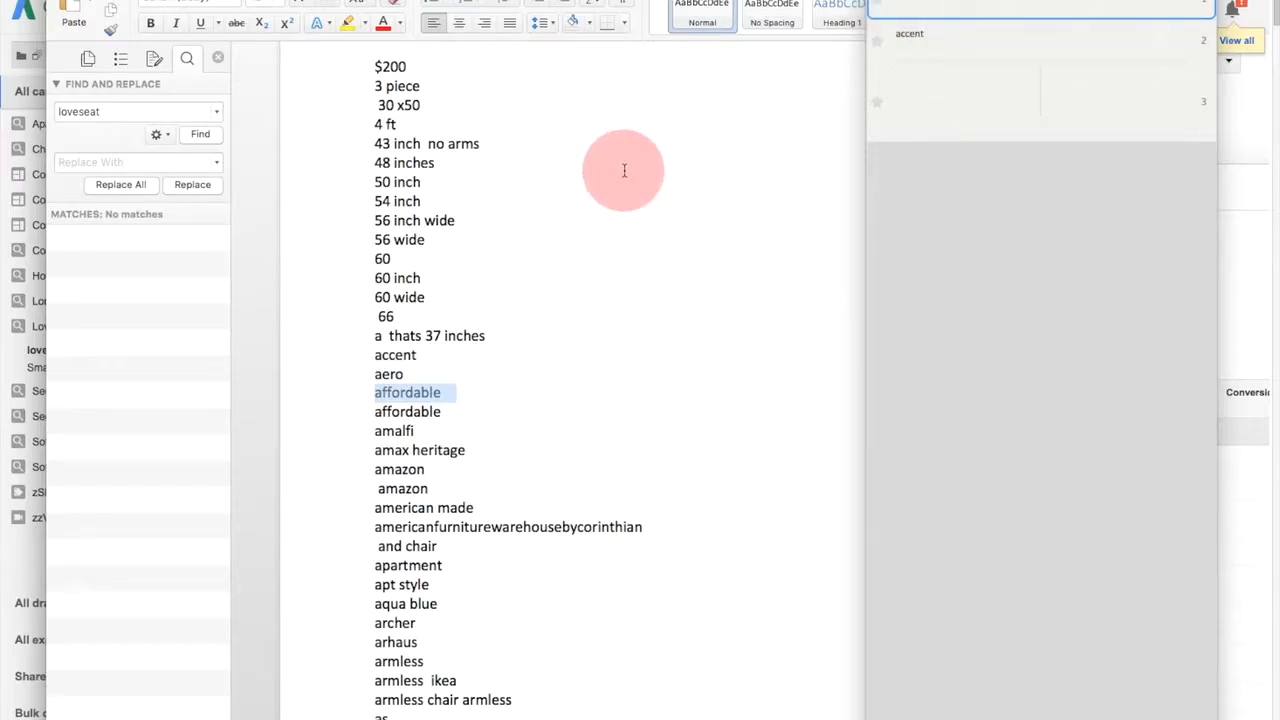
scroll(622, 266, up, 2)
scroll(620, 272, down, 5)
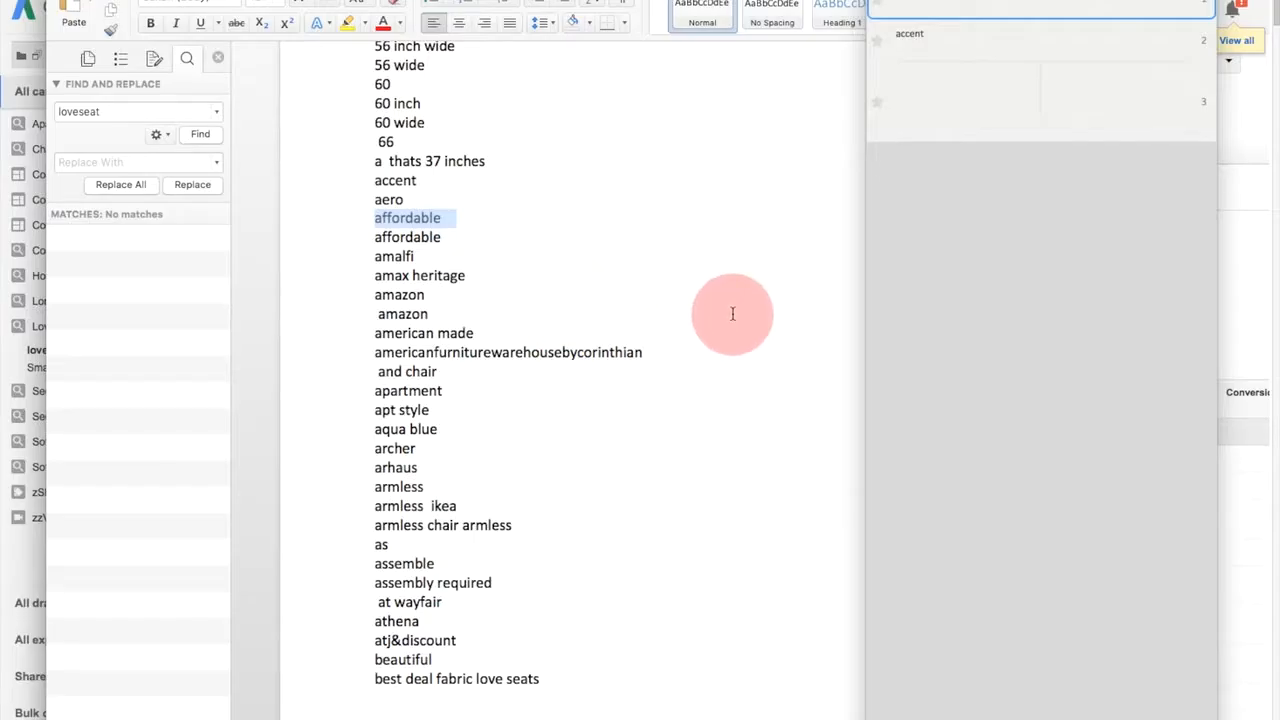
double_click(394, 449)
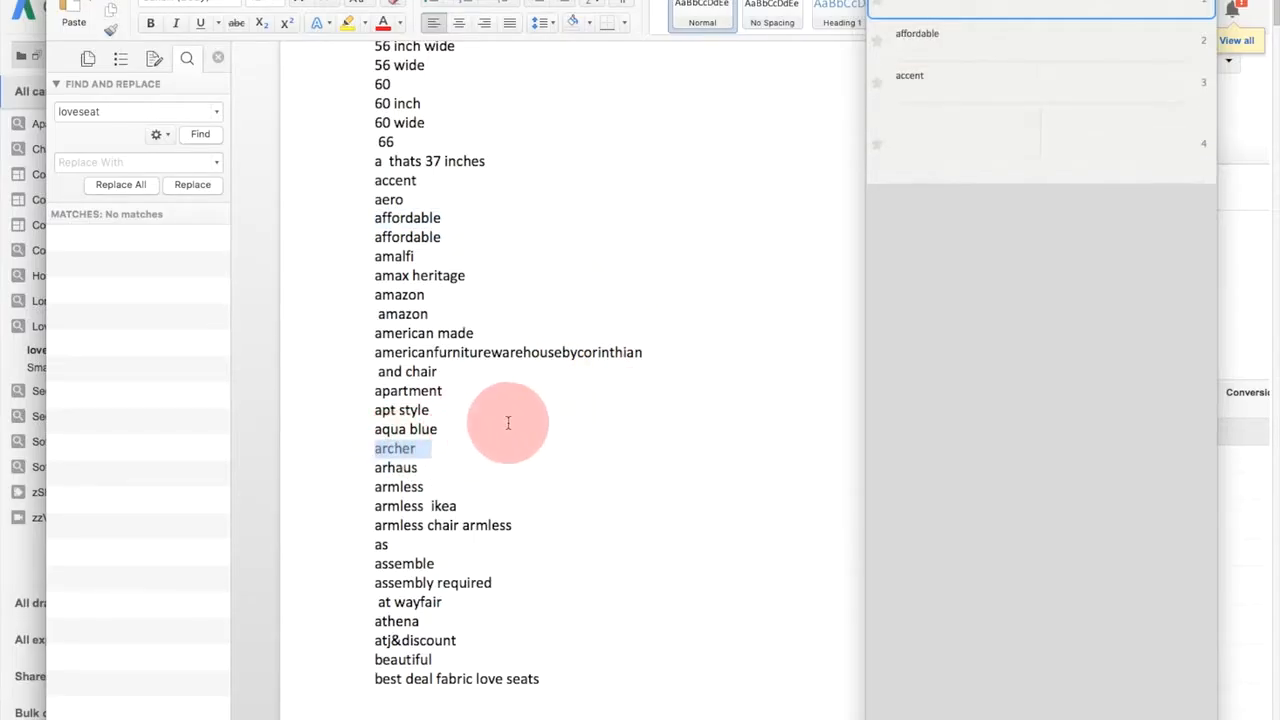
scroll(508, 423, down, 5)
scroll(510, 428, down, 2)
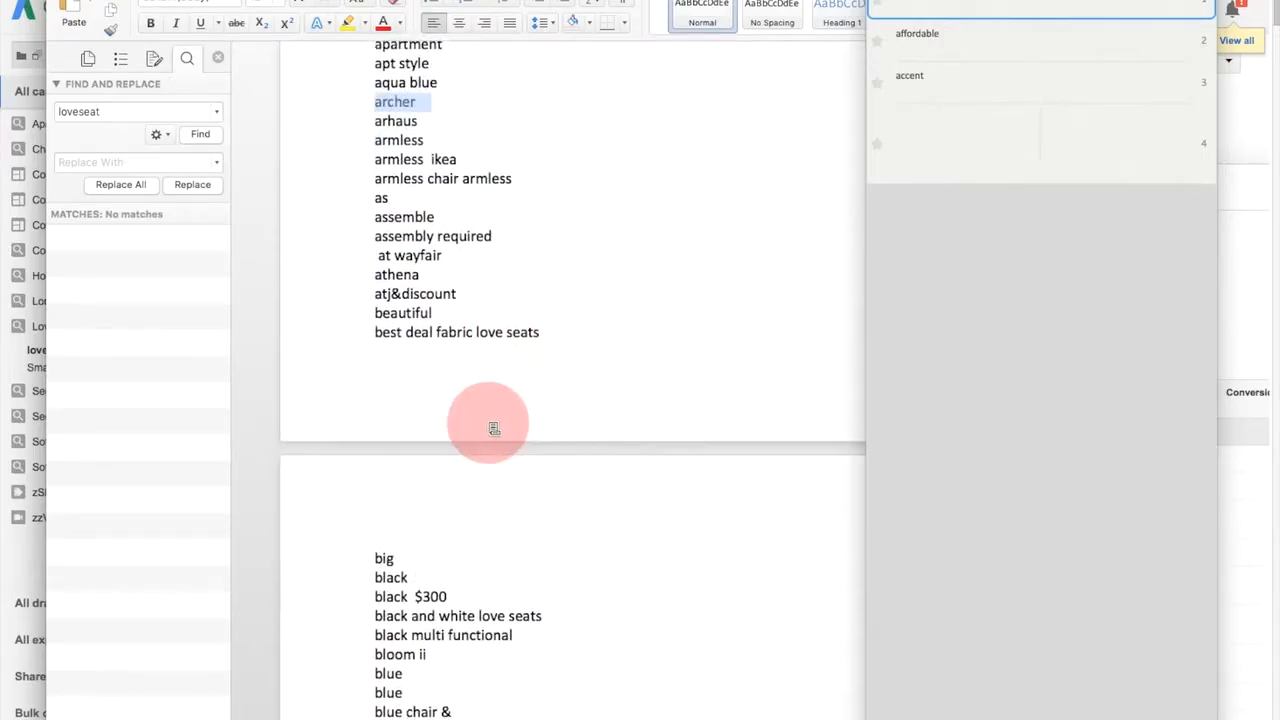
double_click(397, 274)
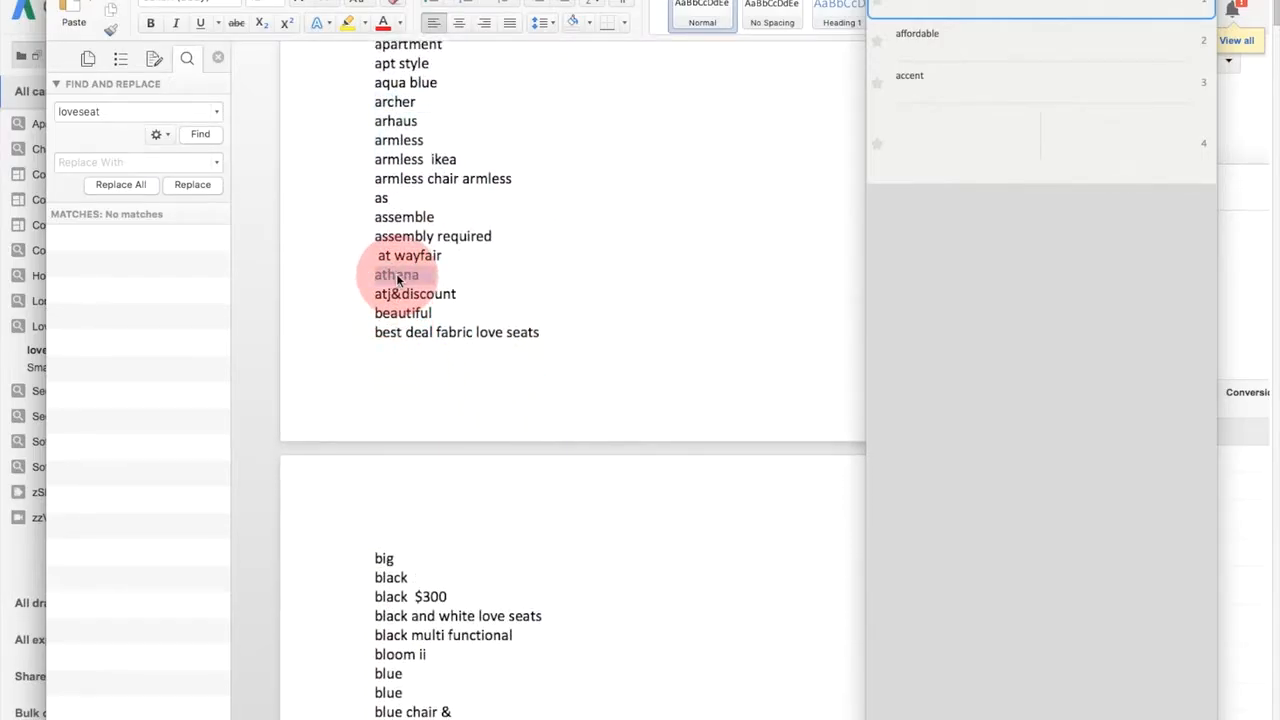
- Copy the words bloom and burrad separately from the terms starting with B
scroll(660, 332, down, 6)
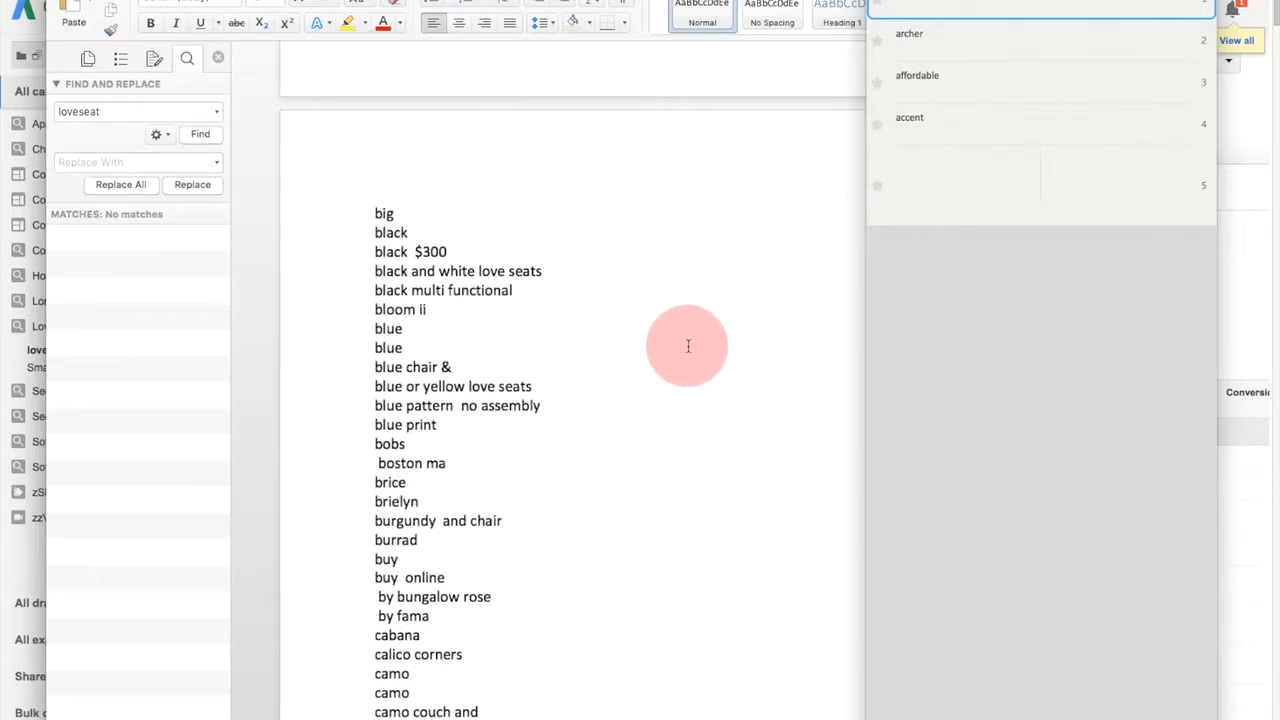
double_click(398, 311)
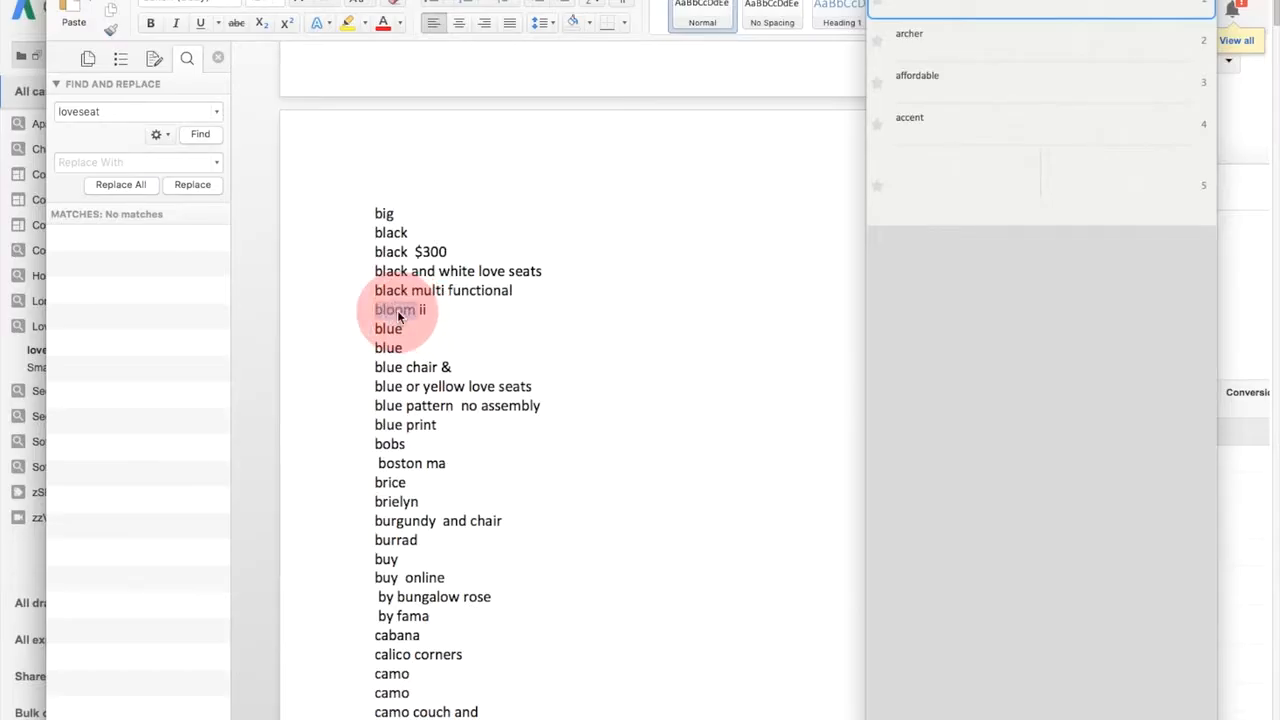
key(super+c)
scroll(546, 364, down, 6)
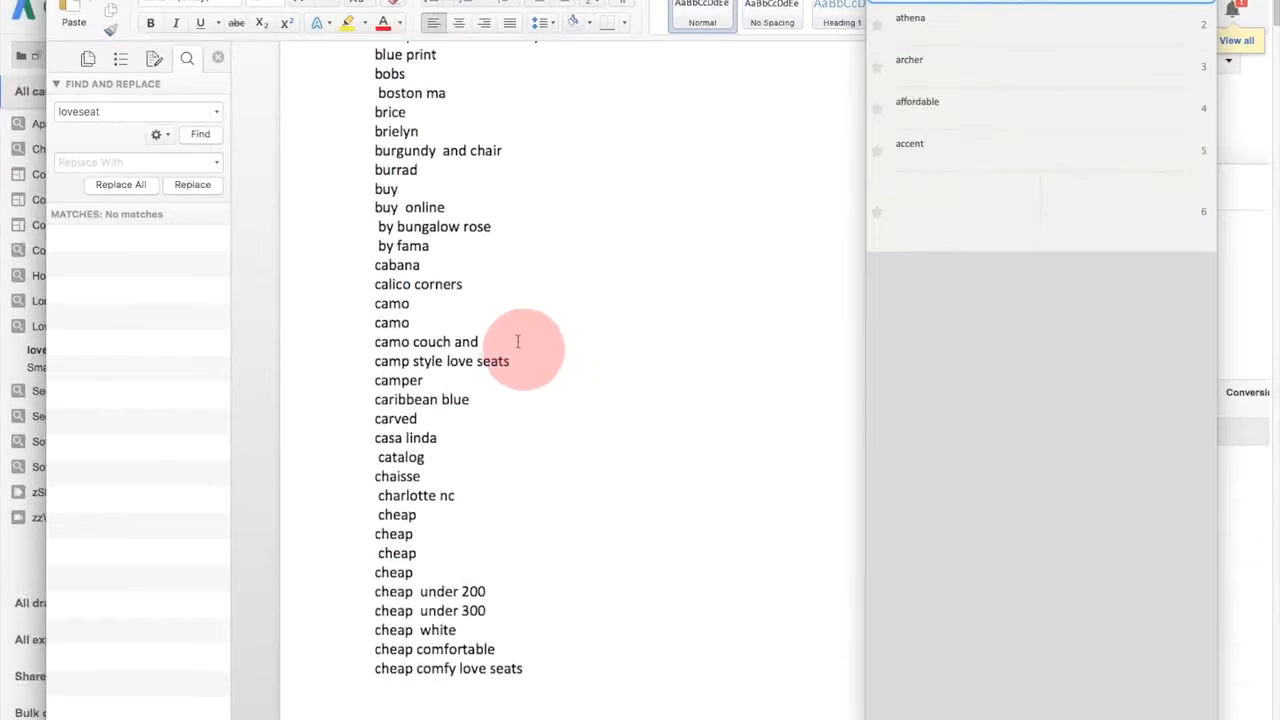
double_click(408, 175)
key(super+c)
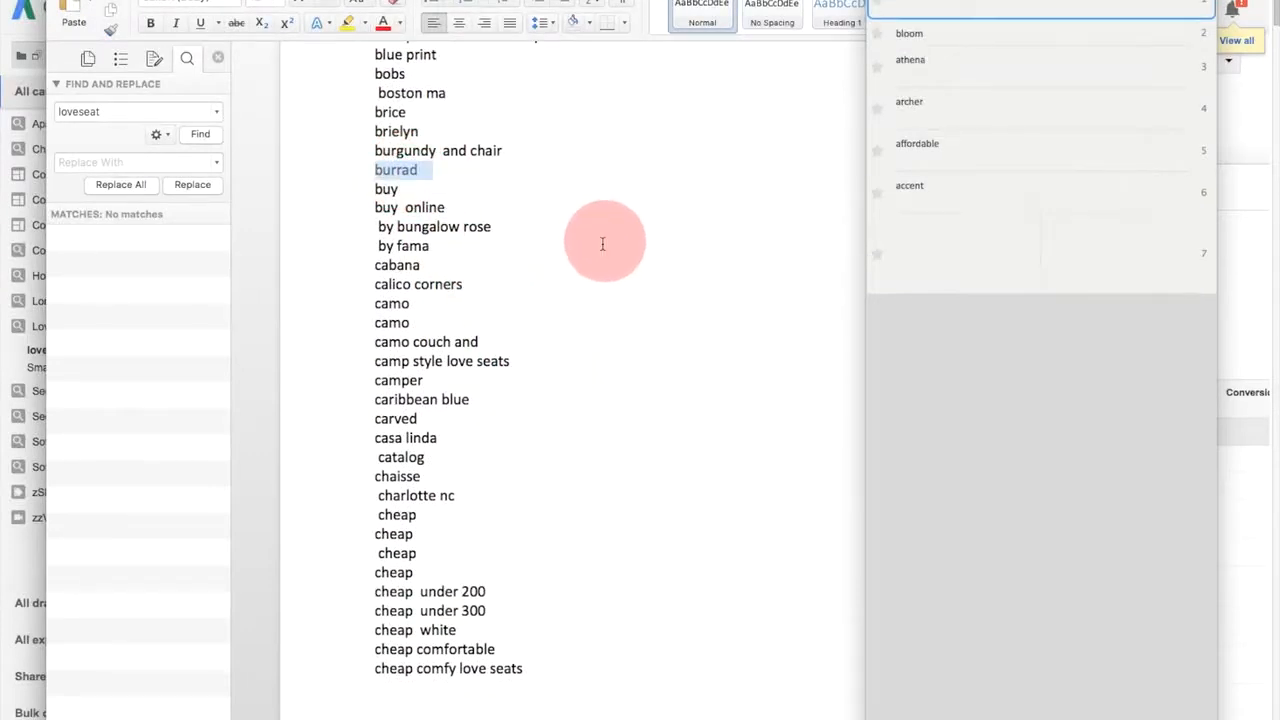
- Copy the words camo, camper and chaisse one by one from the terms starting with C
double_click(392, 342)
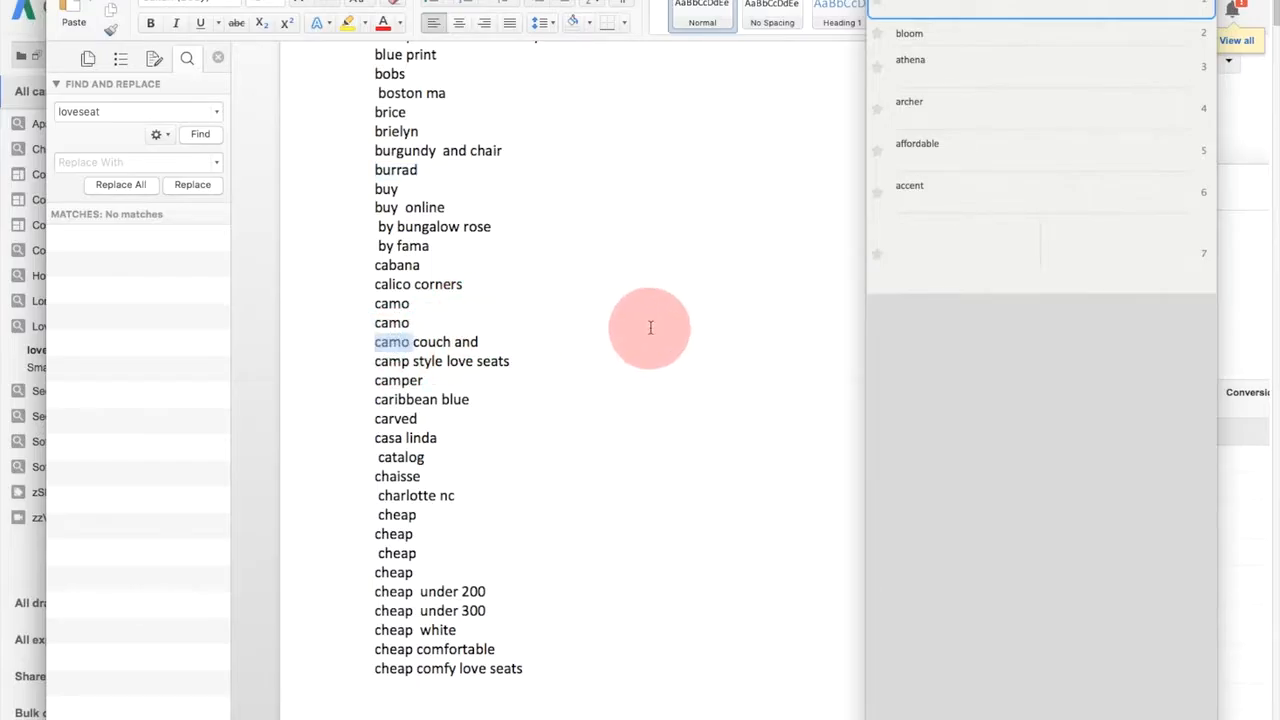
key(super+c)
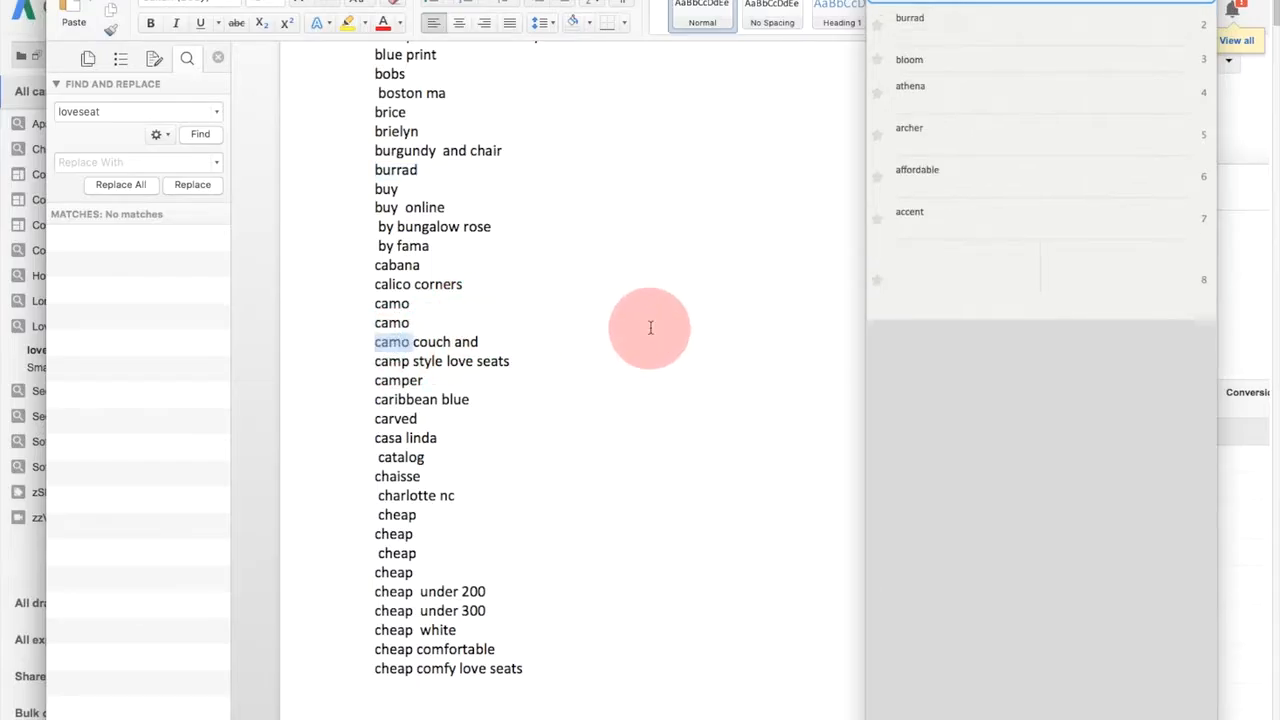
click(410, 381)
double_click(410, 381)
key(super+c)
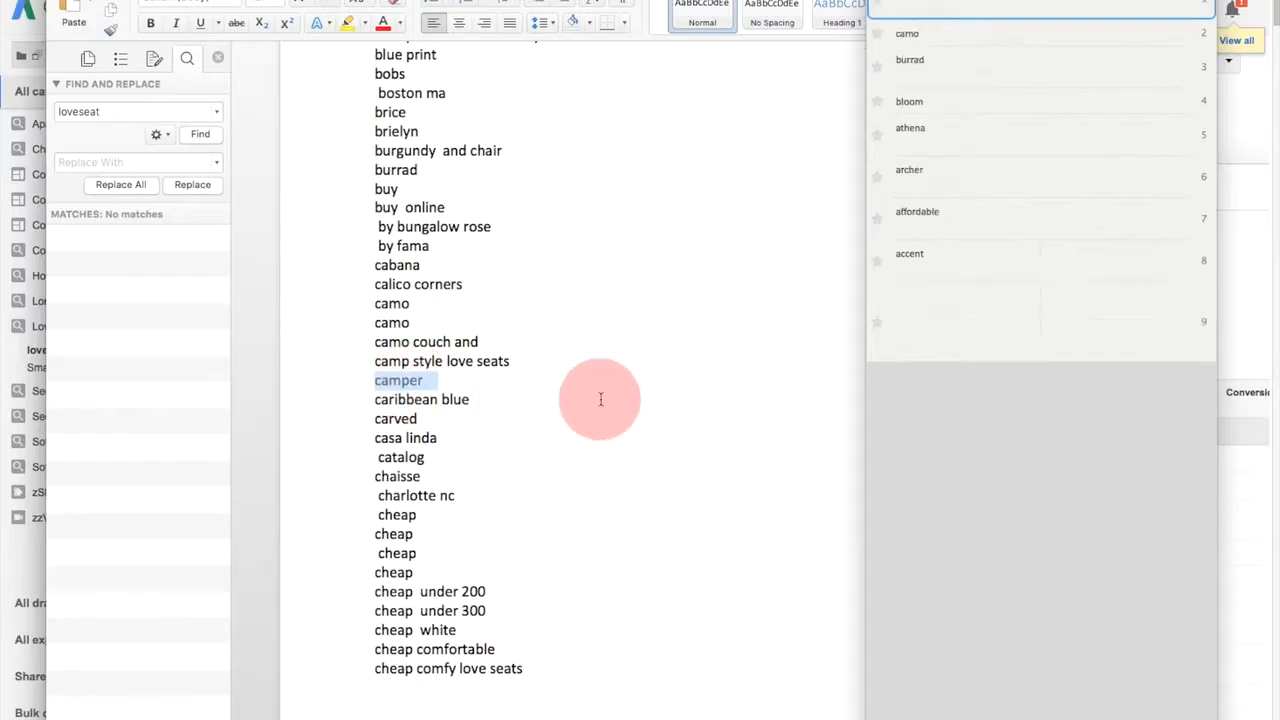
double_click(398, 477)
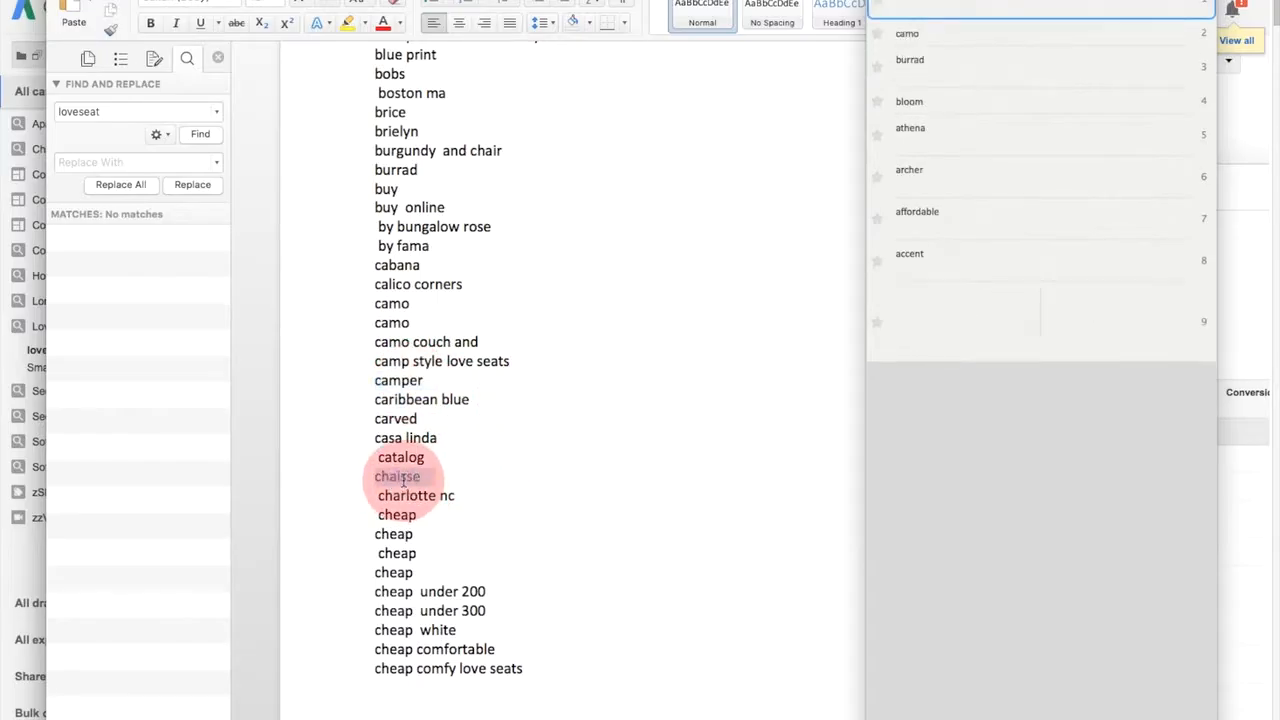
key(super+c)
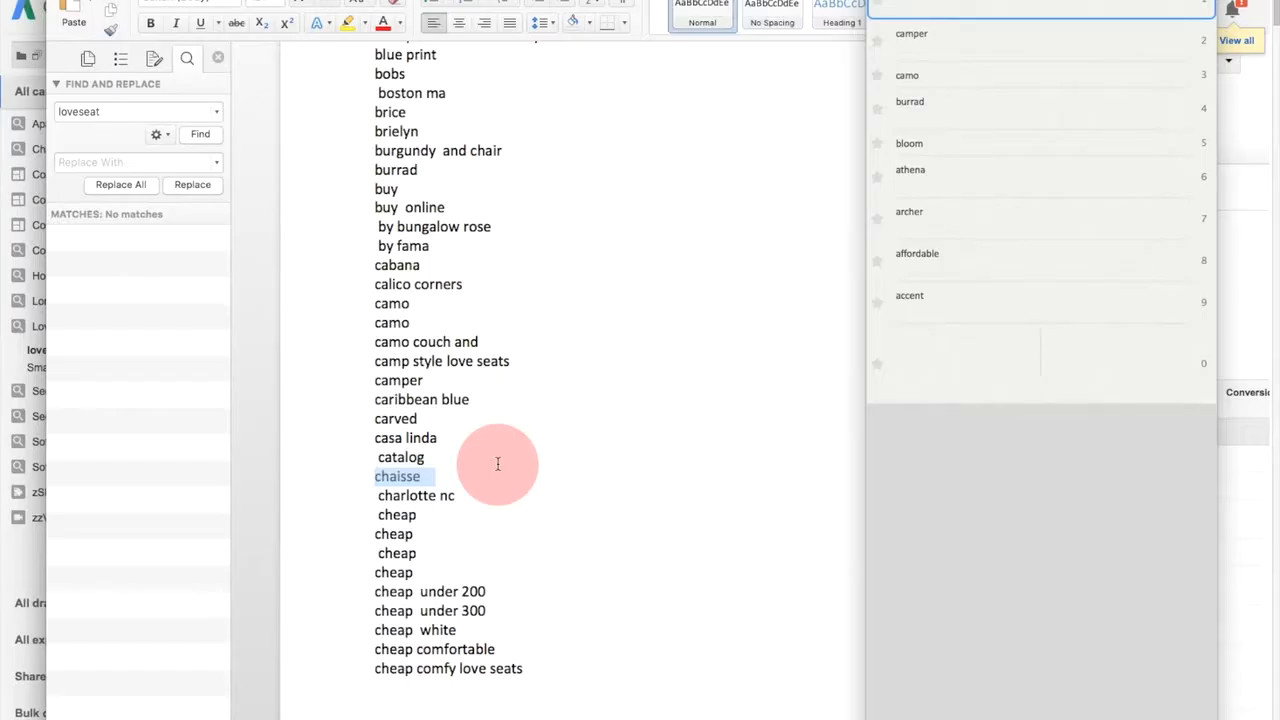
- Copy the words dominator and hannen separately from the D and H terms of the list
scroll(511, 432, down, 5)
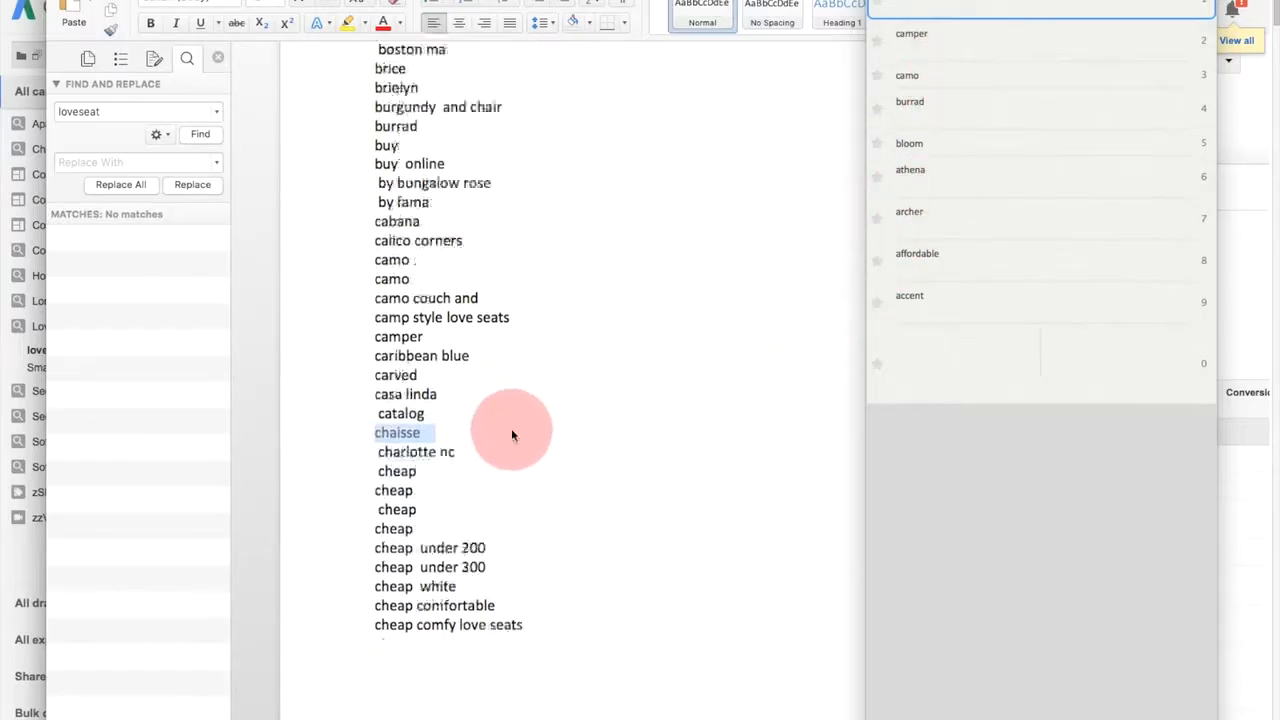
scroll(520, 425, down, 7)
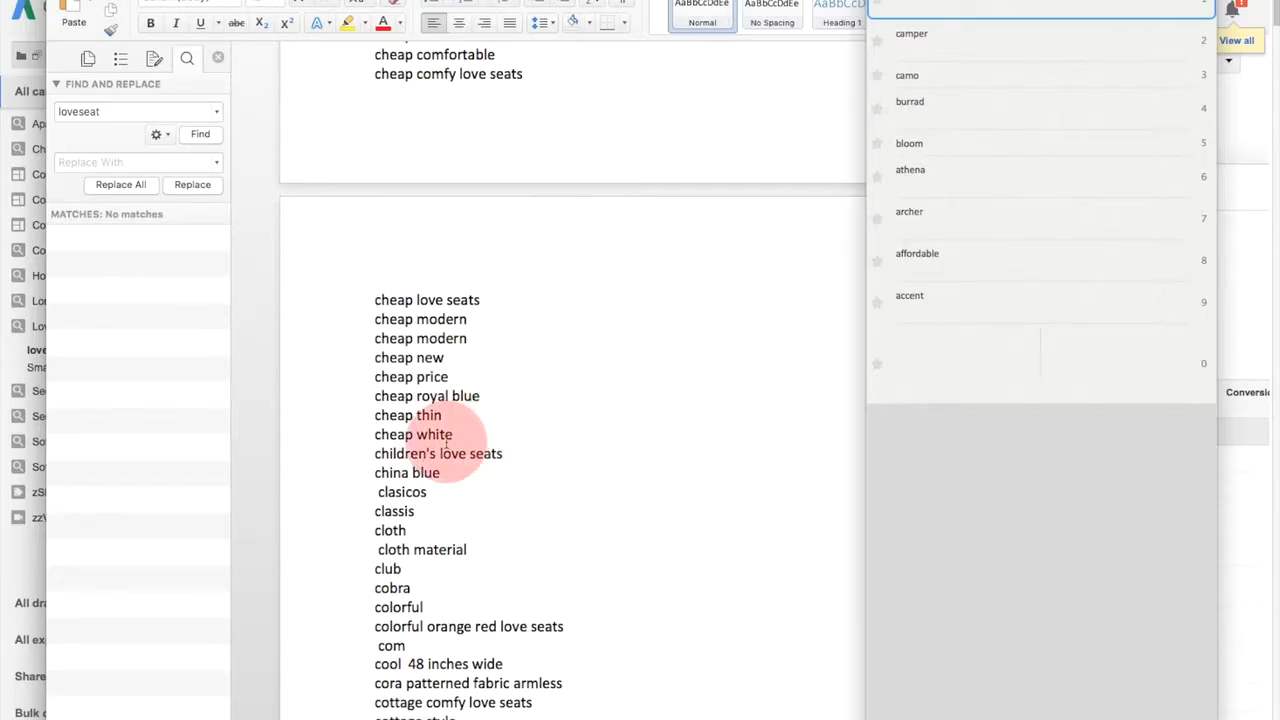
scroll(465, 428, down, 6)
scroll(458, 424, down, 6)
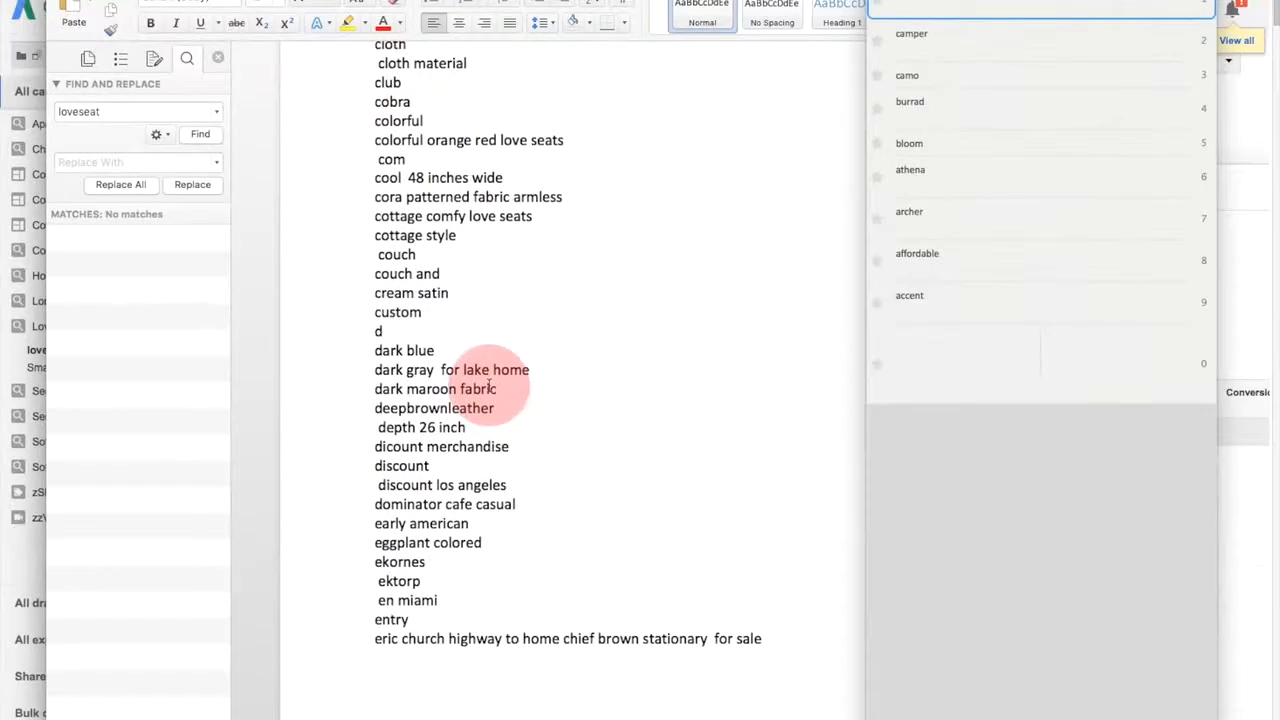
double_click(420, 380)
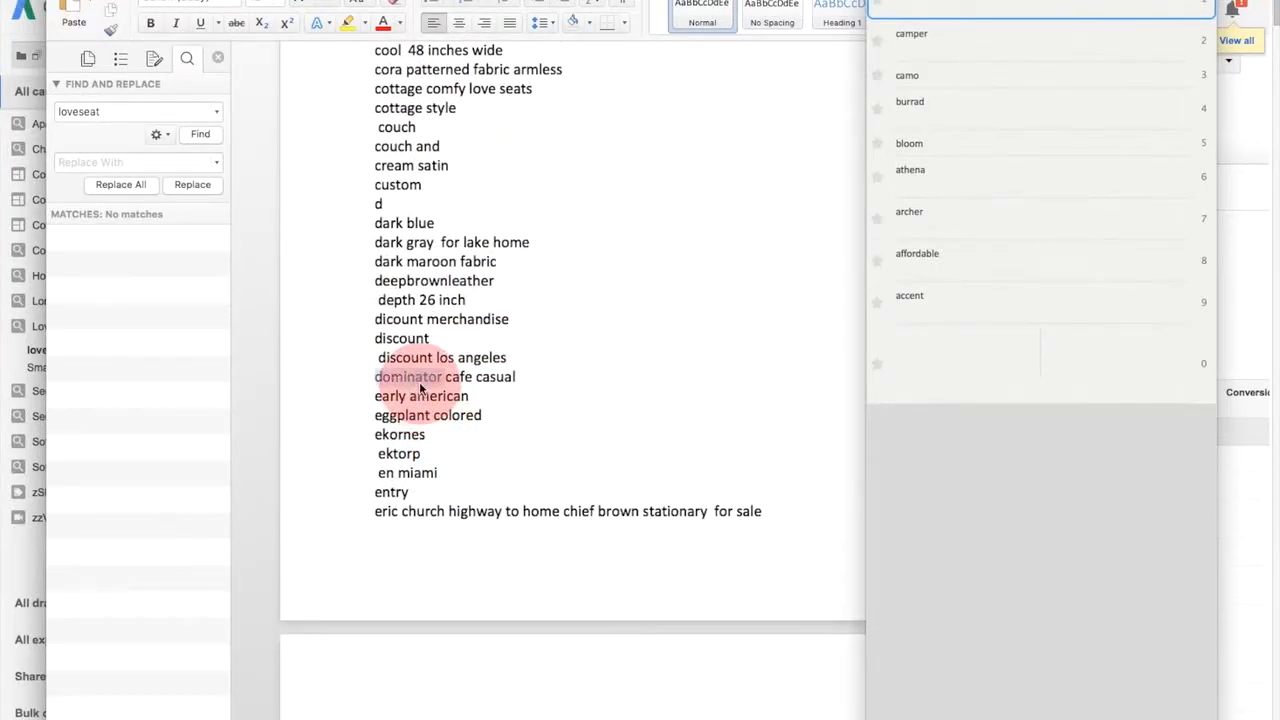
scroll(449, 375, down, 18)
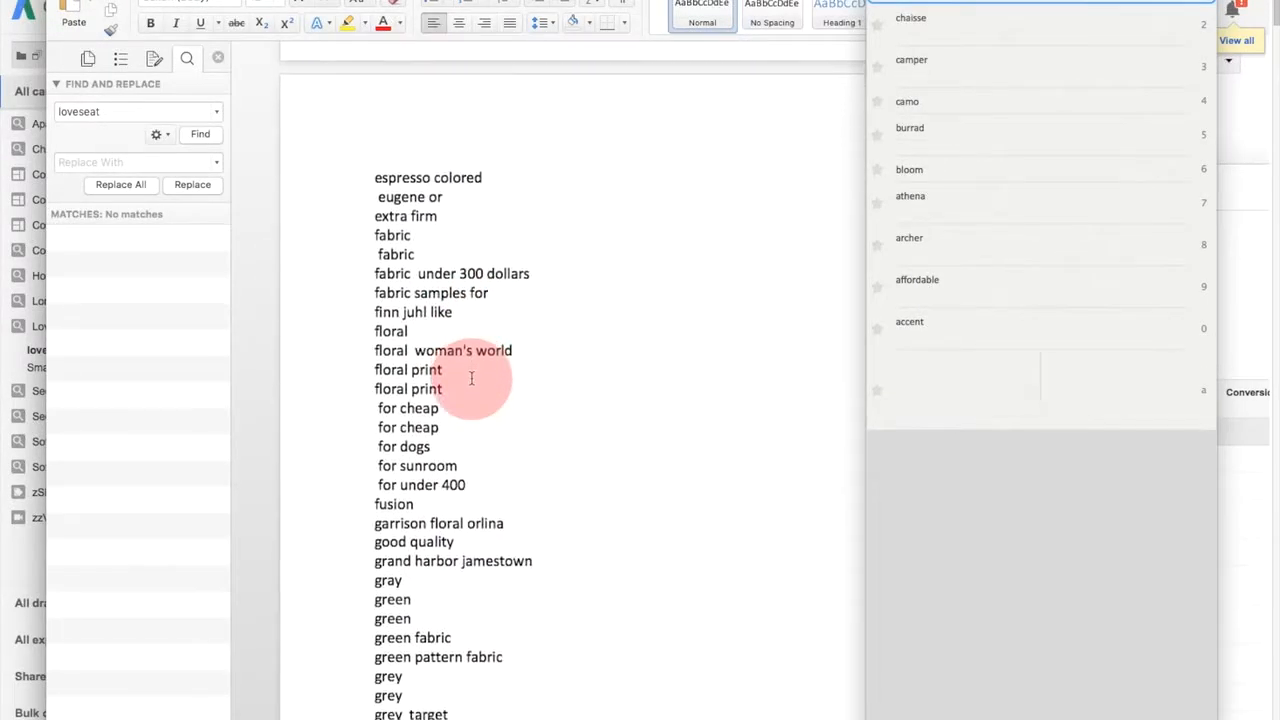
scroll(487, 377, down, 2)
scroll(491, 331, down, 2)
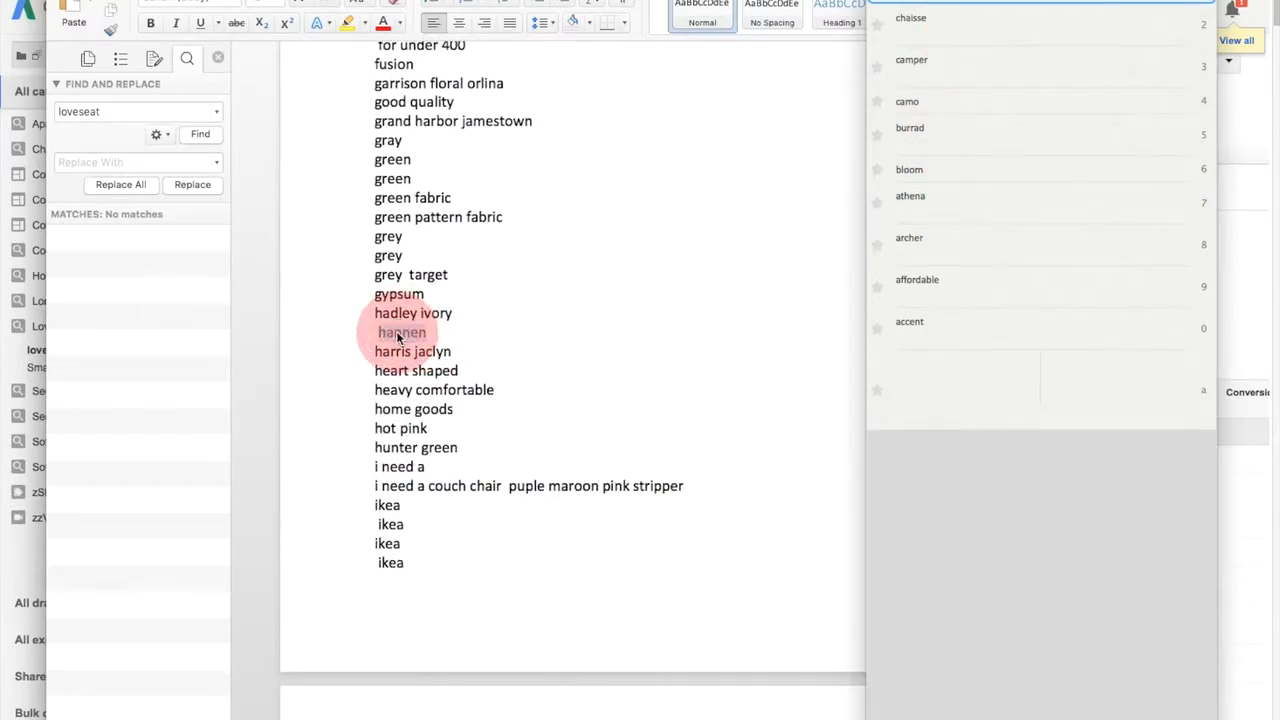
key(super+c)
- Write the heading "These are the negative additions I'm making 7.1.2016" below the end of the search term list
scroll(397, 337, down, 20)
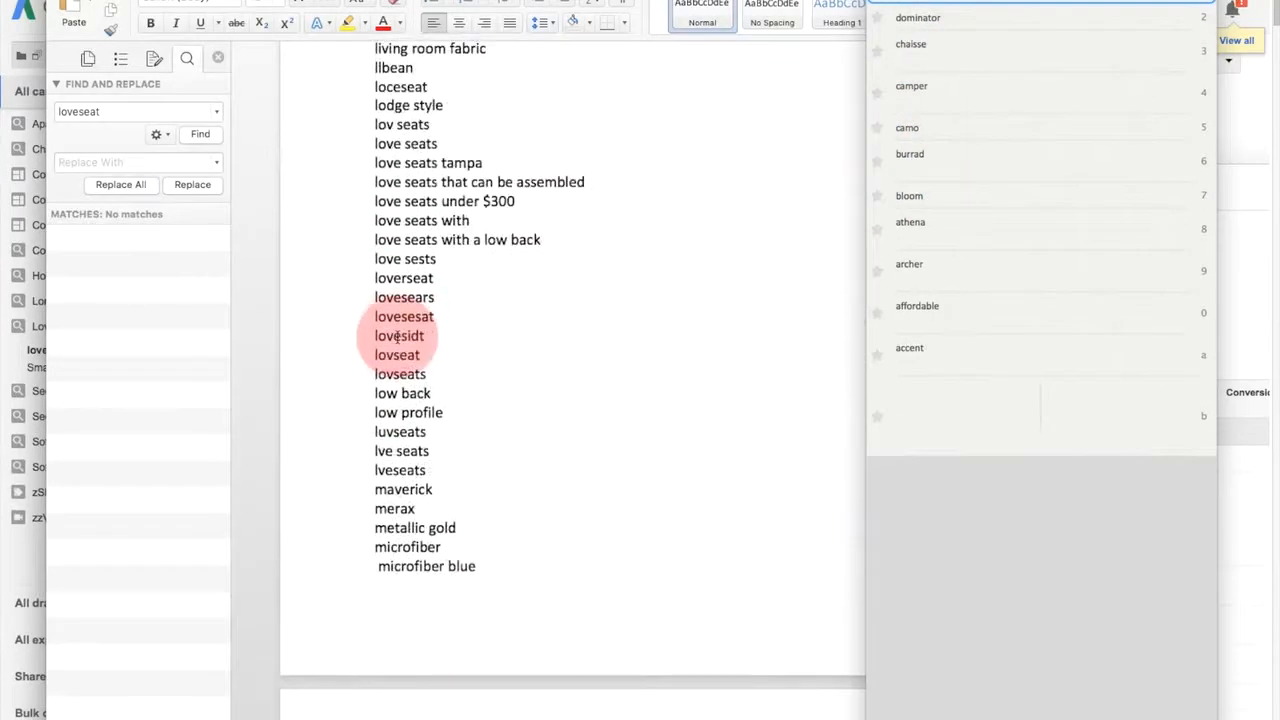
scroll(400, 386, down, 20)
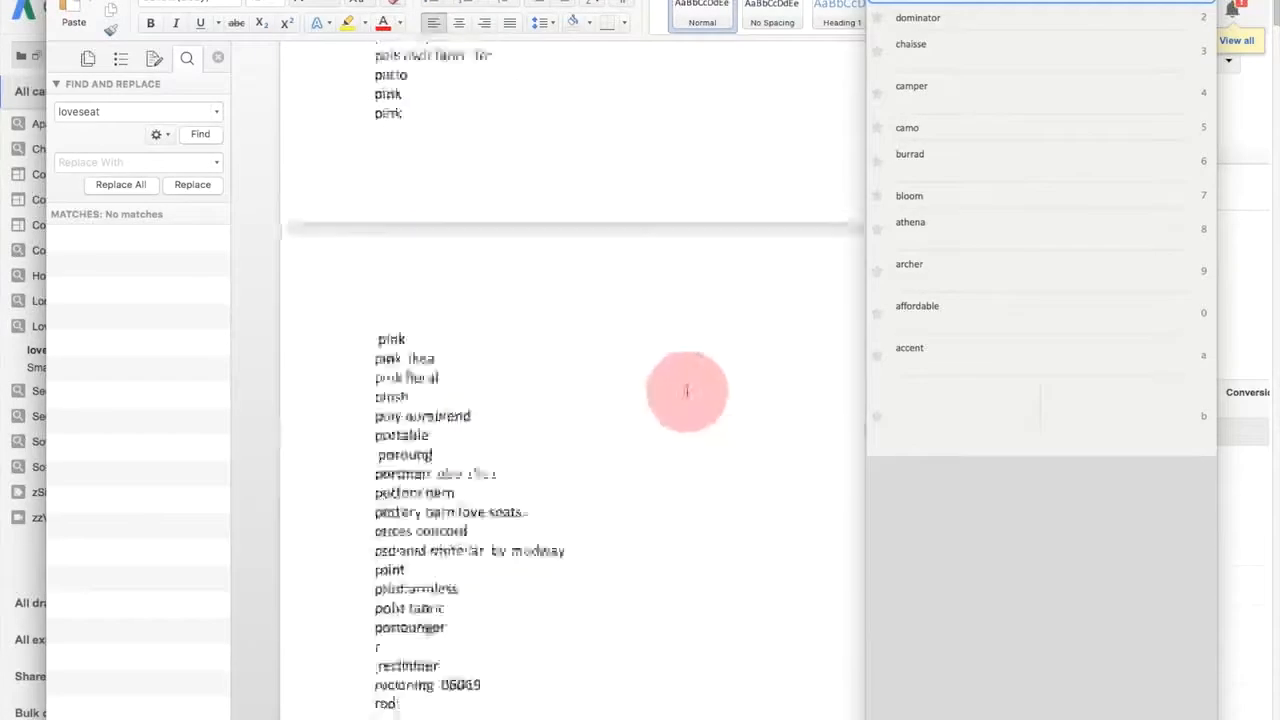
scroll(604, 377, up, 4)
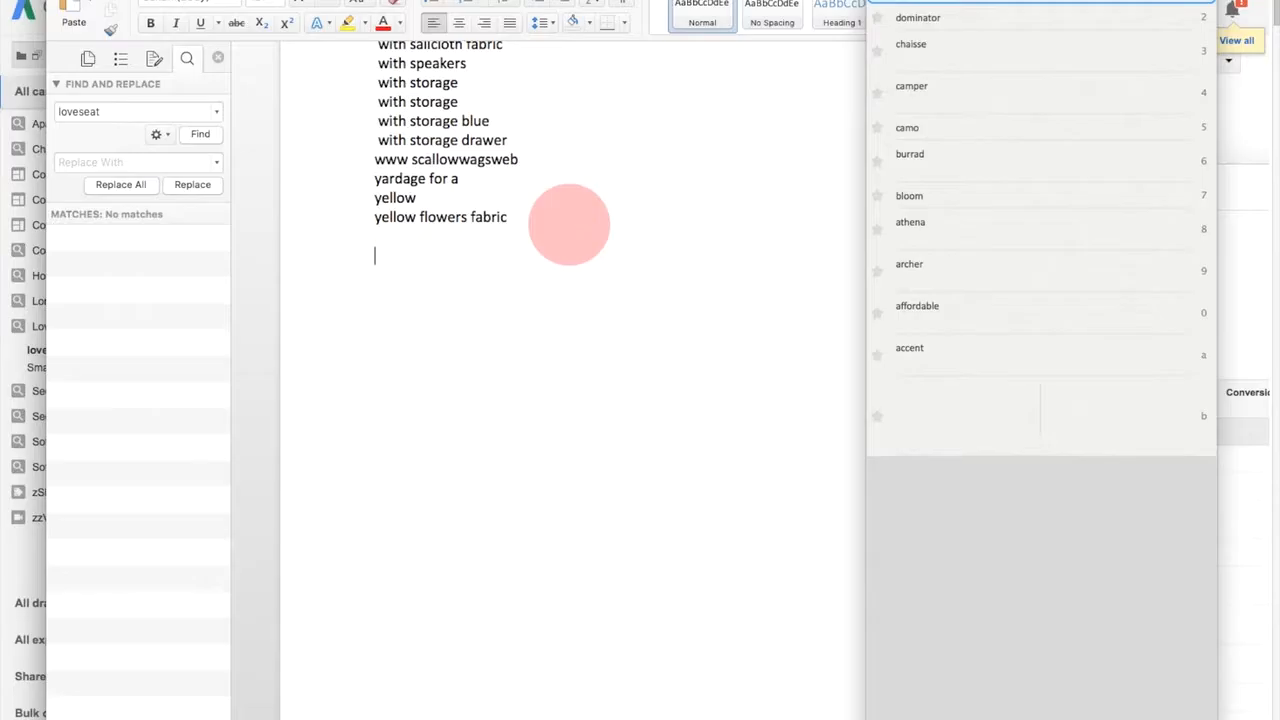
text(These are the negative a)
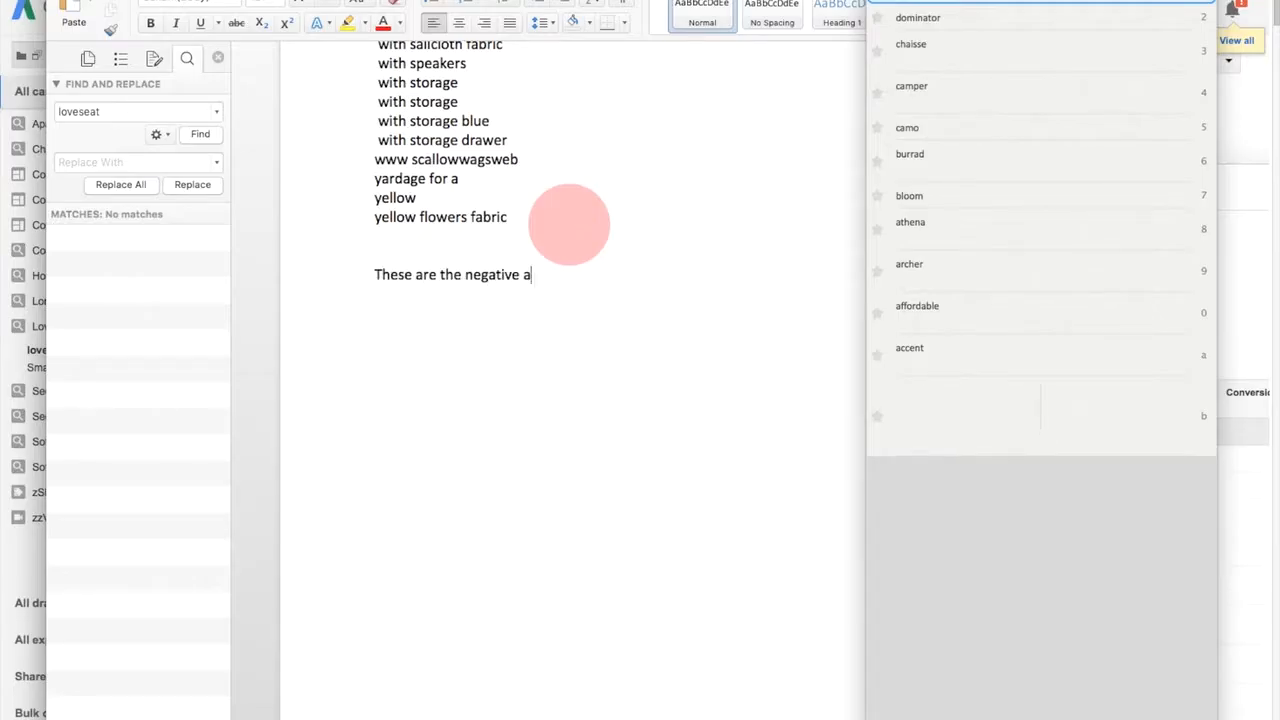
text(ddionts)
key(BackSpace)
key(BackSpace)
key(BackSpace)
key(BackSpace)
key(BackSpace)
key(BackSpace)
text(ition)
text(s I'm making)
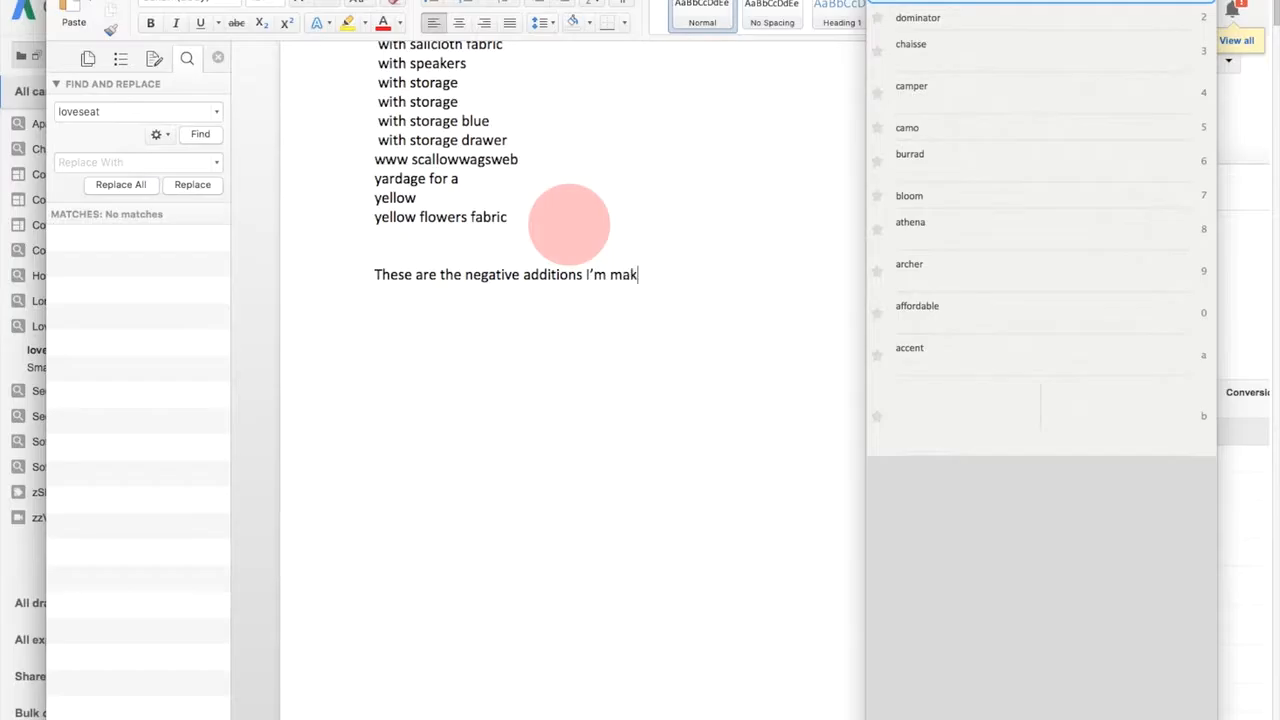
text( 7.1.2016)
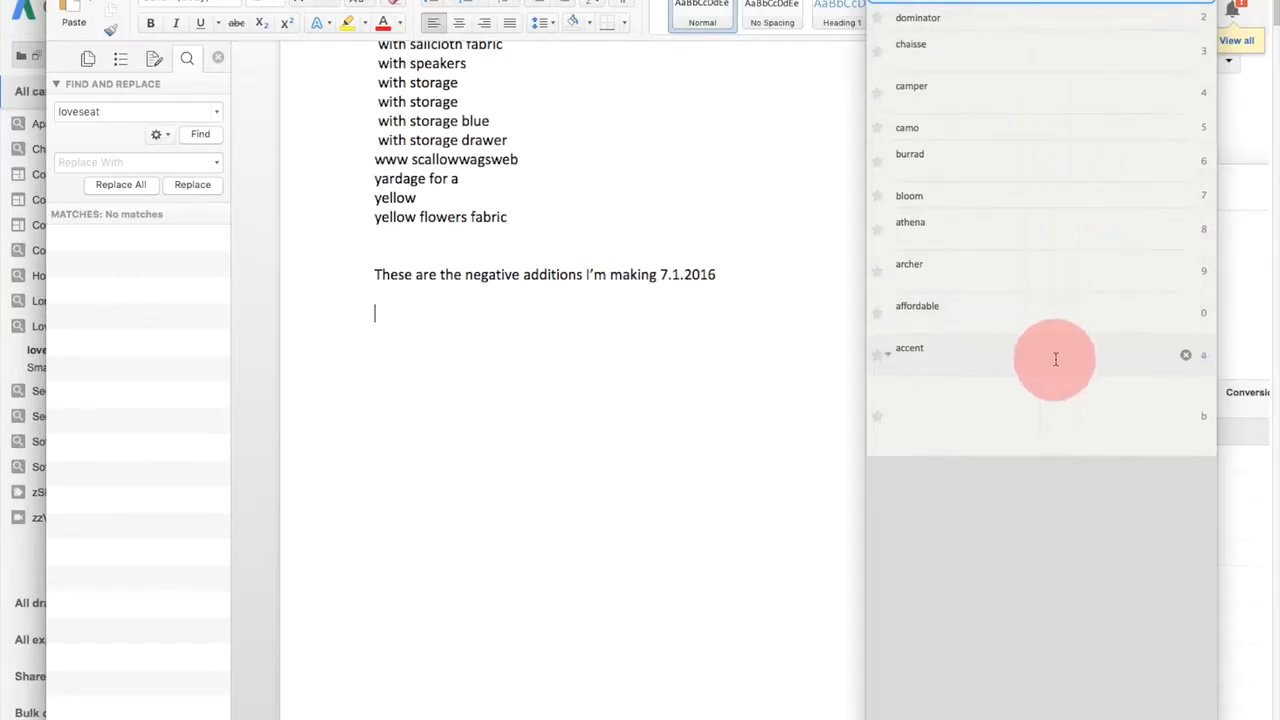
- Paste all the collected clips from hannen to accent under the heading, and copy the pasted words as one block
mouse_move(1048, 376)
mouse_down()
mouse_move(1049, 346)
mouse_move(1054, 360)
mouse_up()
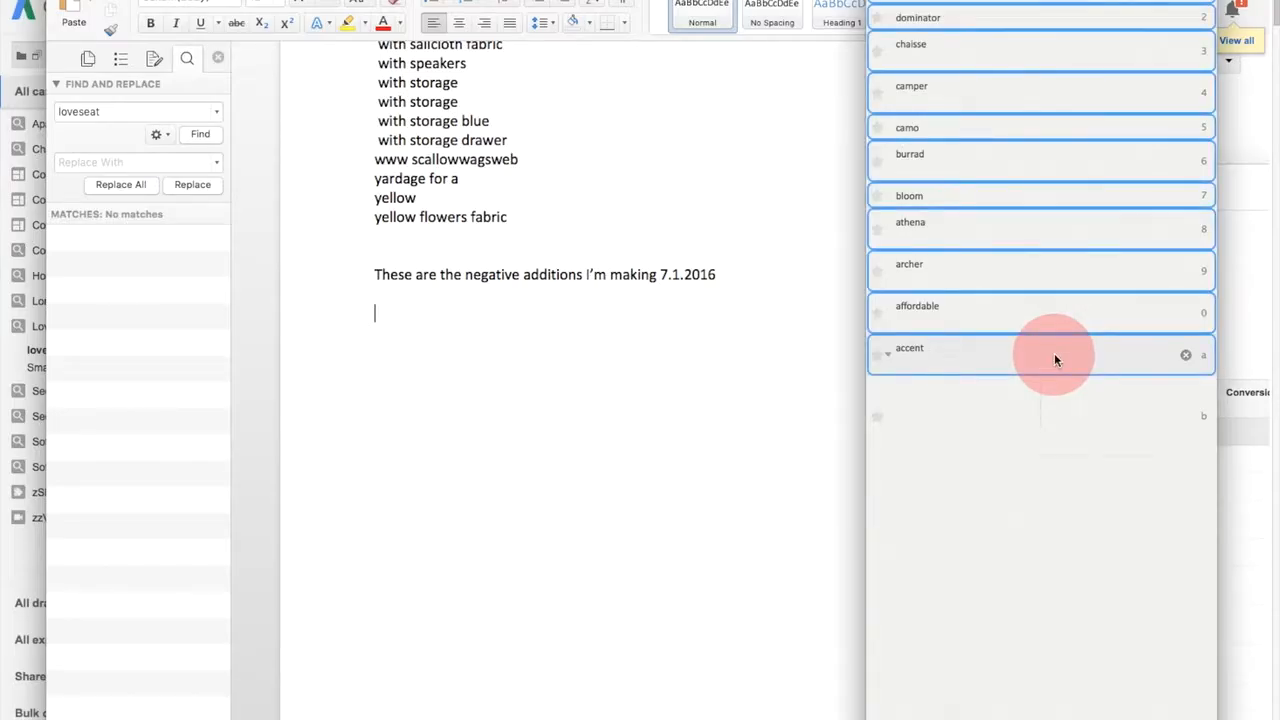
key(Return)
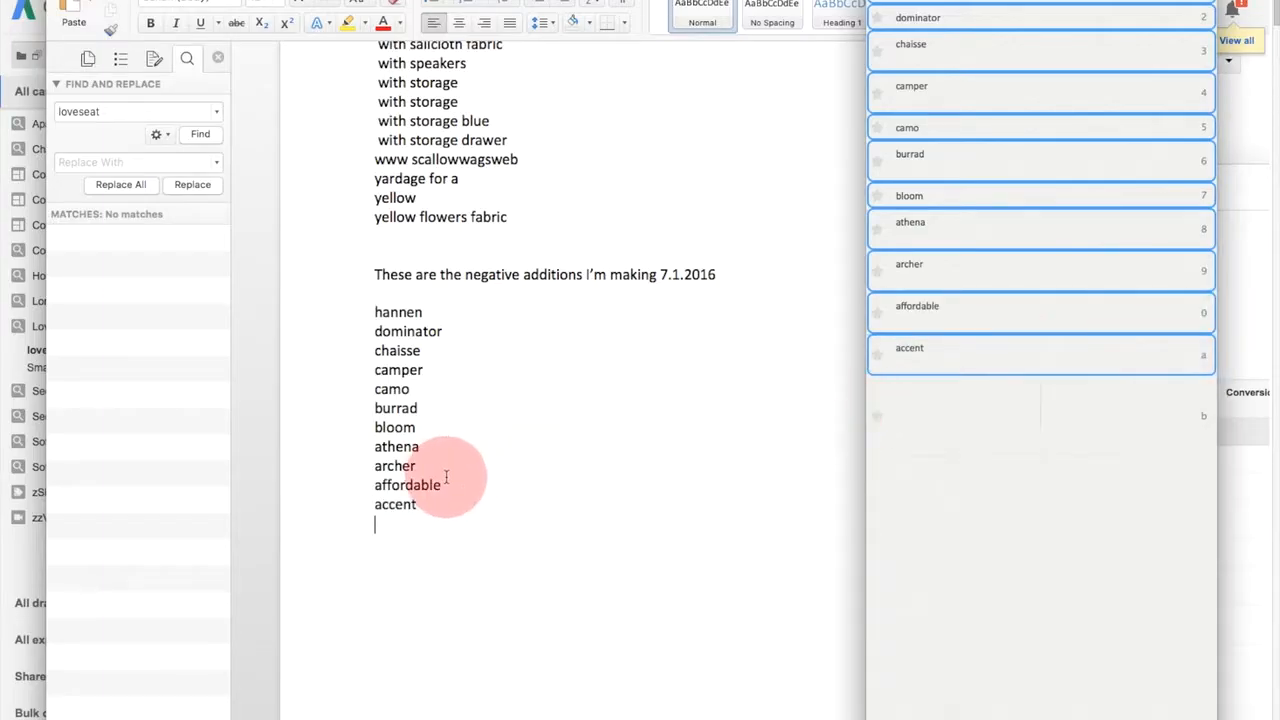
drag(443, 514, 370, 318)
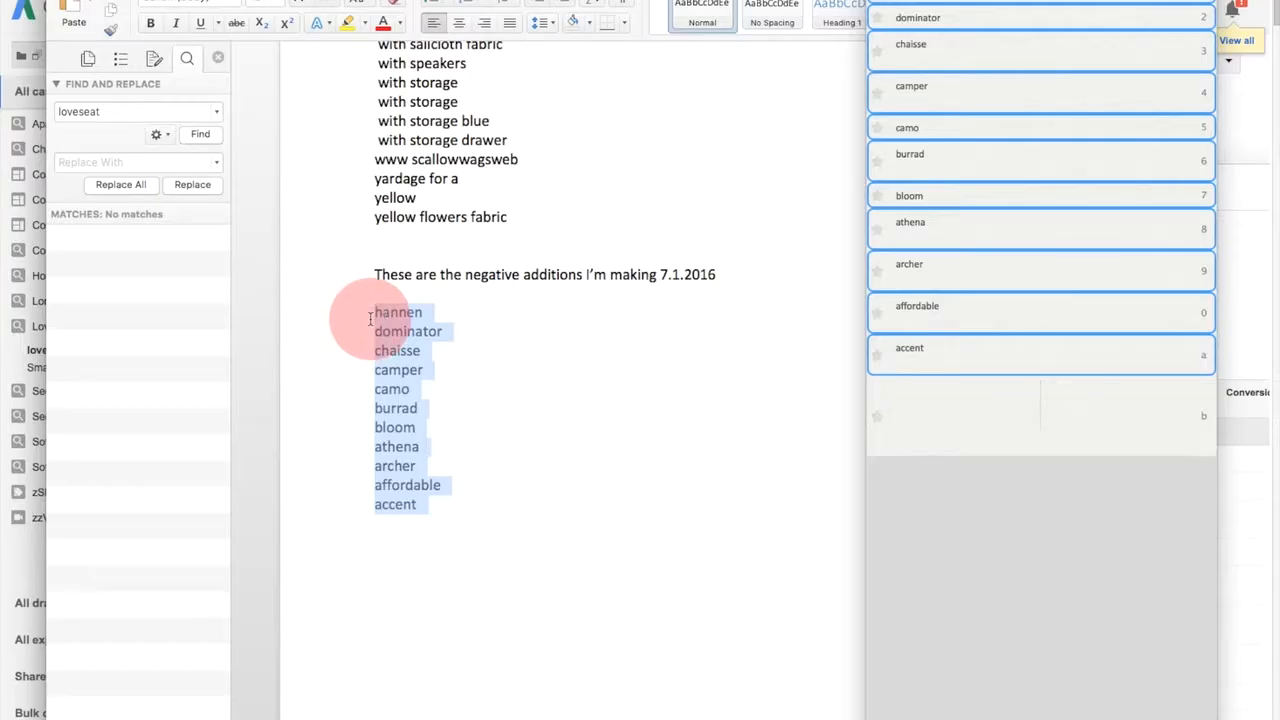
key(super+c)
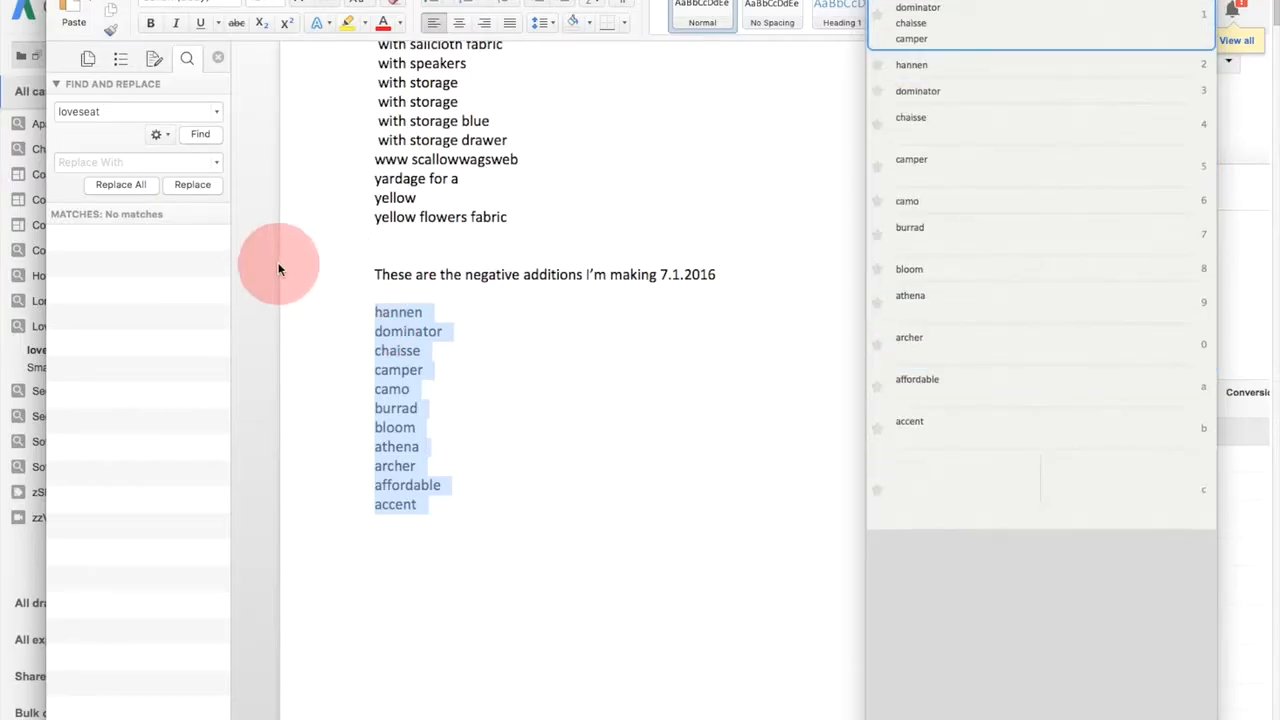
- Switch to Google AdWords and open the campaign negative keywords in the shared library
click(8, 245)
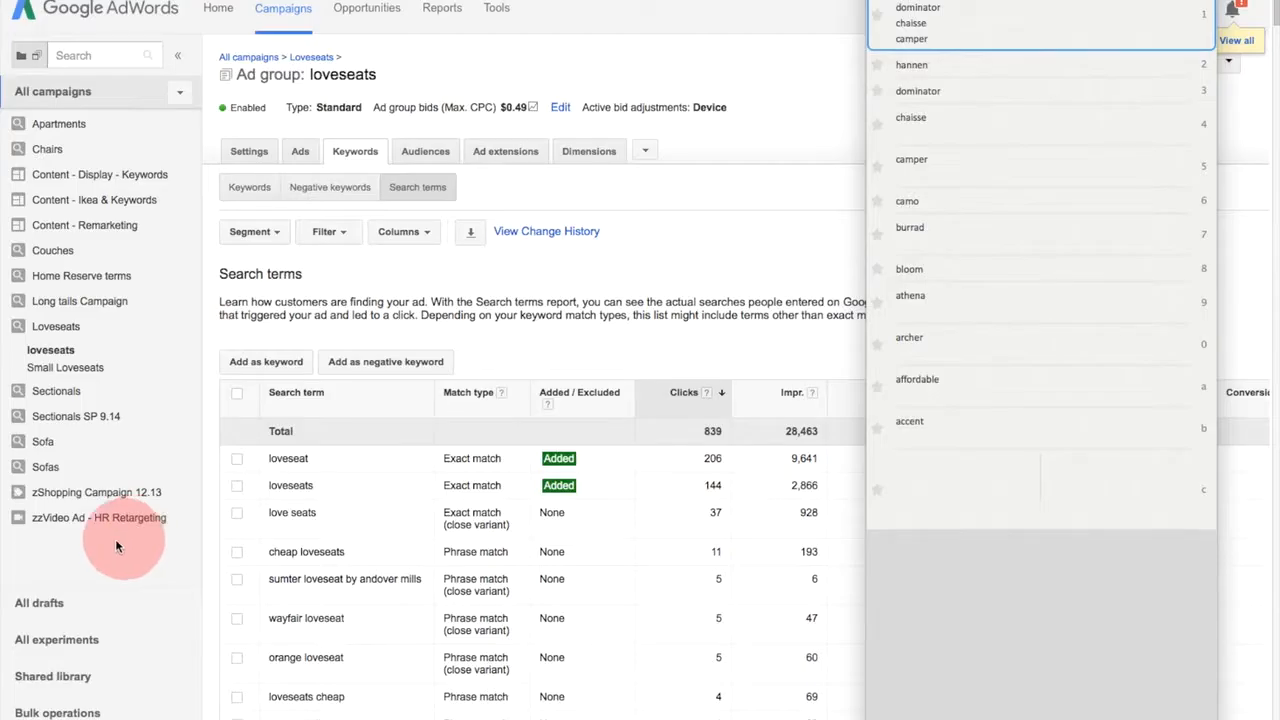
click(70, 680)
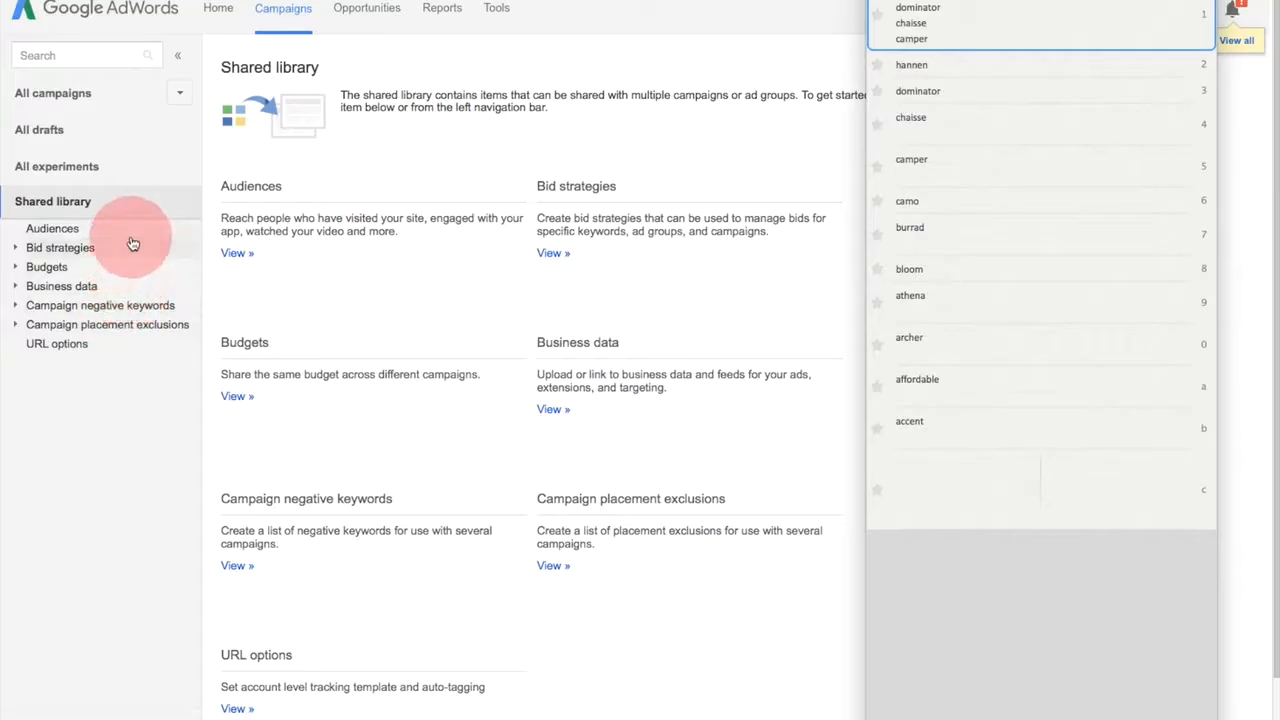
click(131, 305)
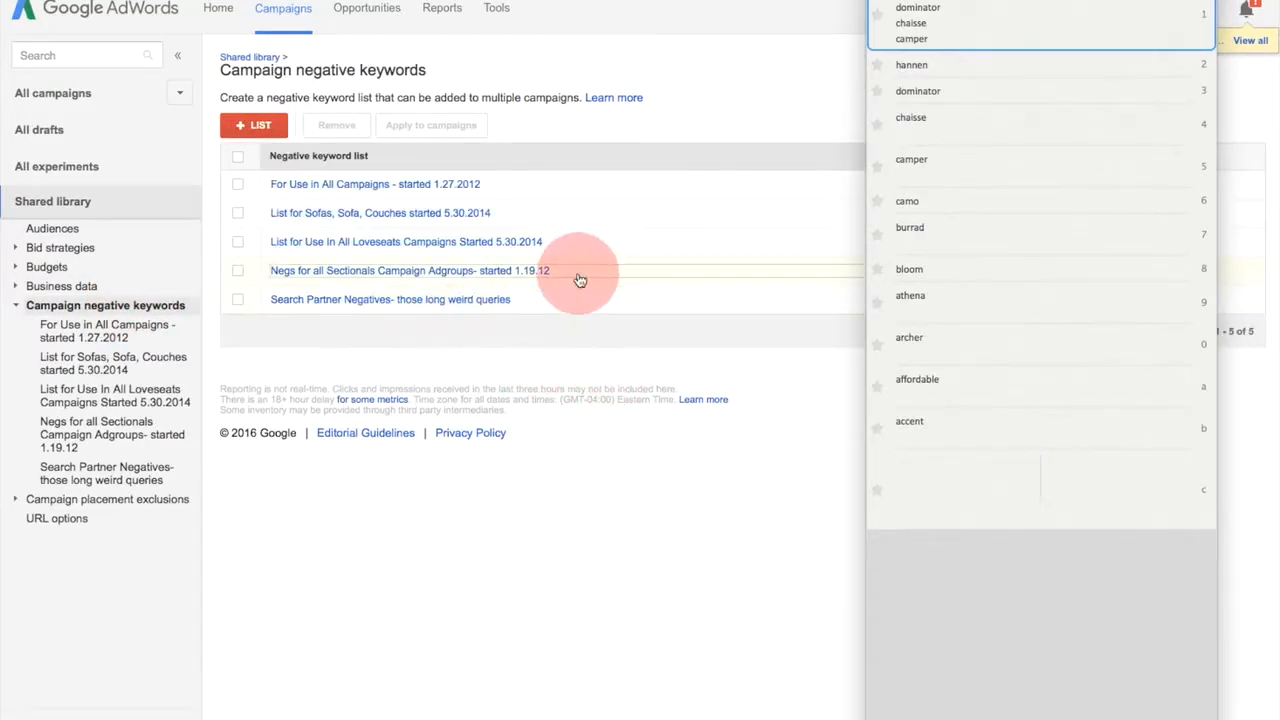
- Try adding the copied words as negative keywords in "List for Use In All Loveseats Campaigns Started 5.30.2014", and discard the entry
click(425, 248)
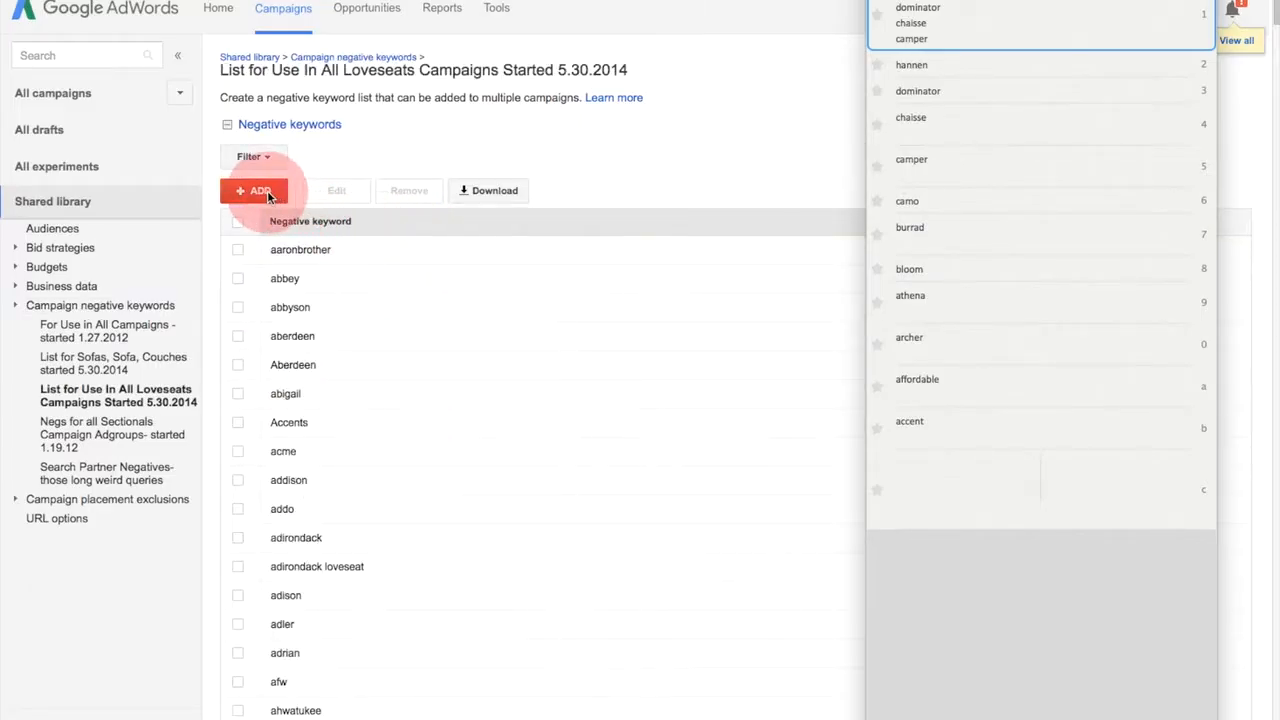
click(267, 190)
click(287, 287)
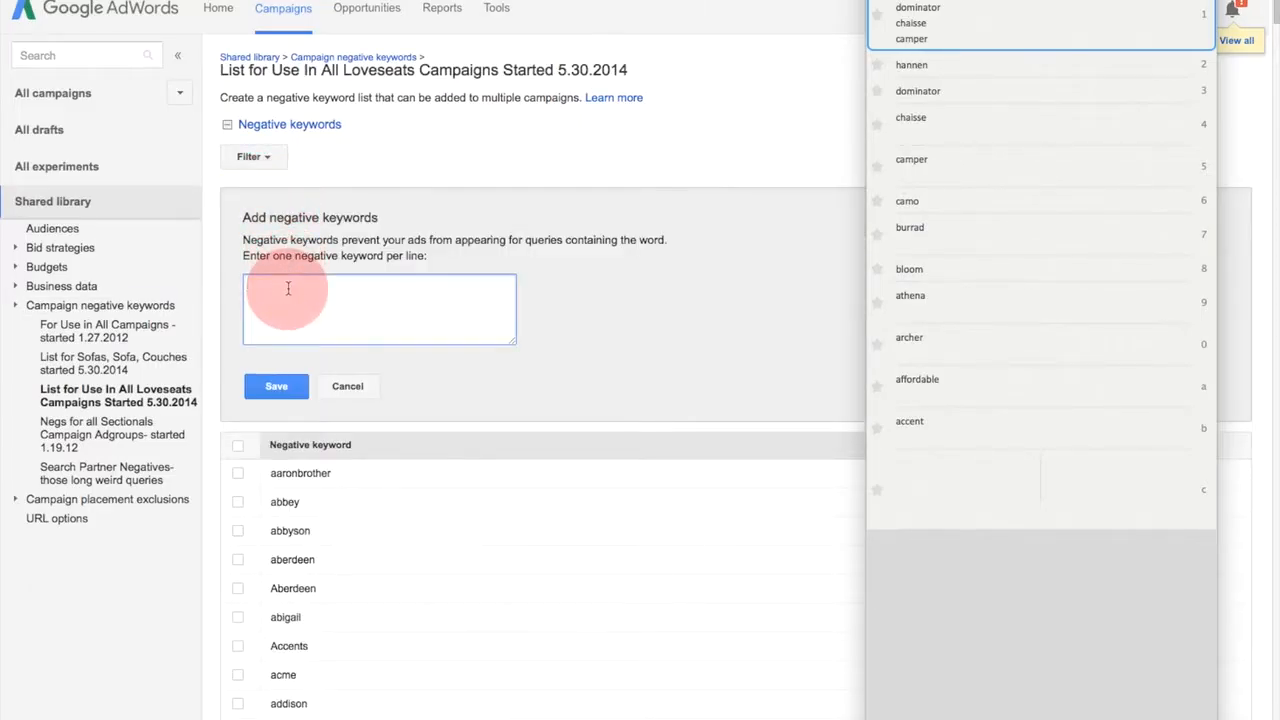
key(ctrl+v)
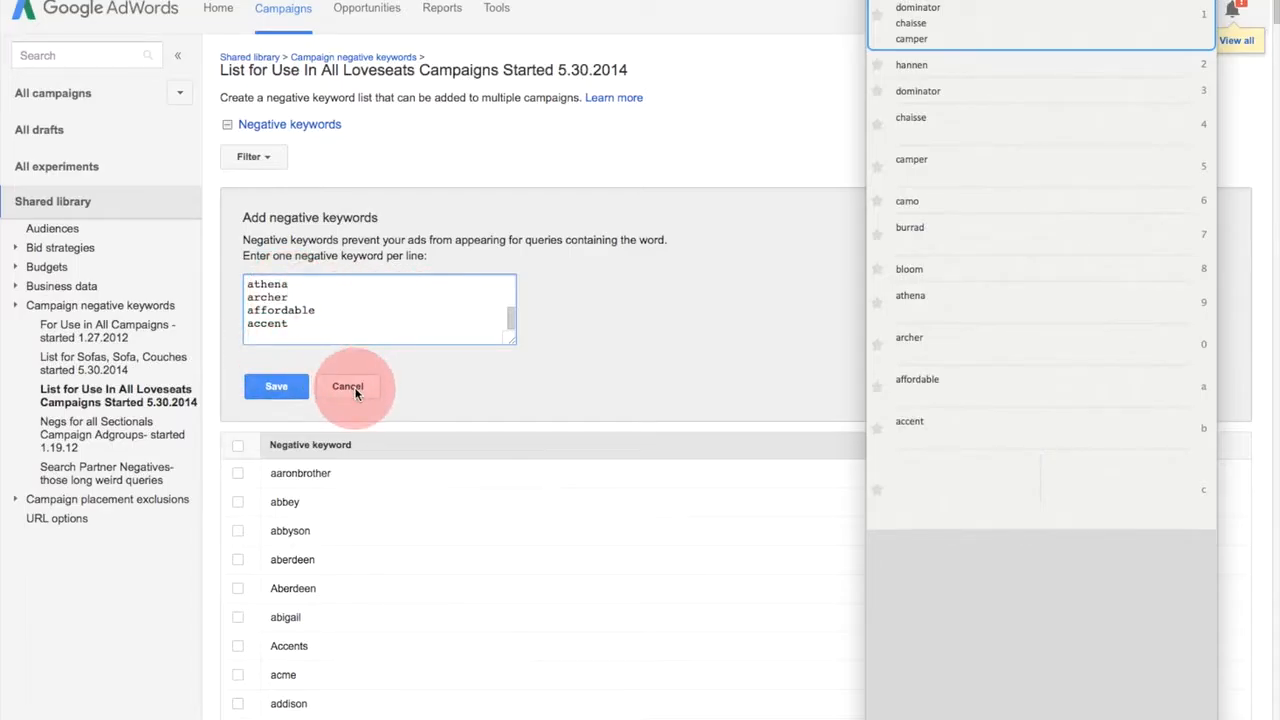
scroll(355, 393, down, 1)
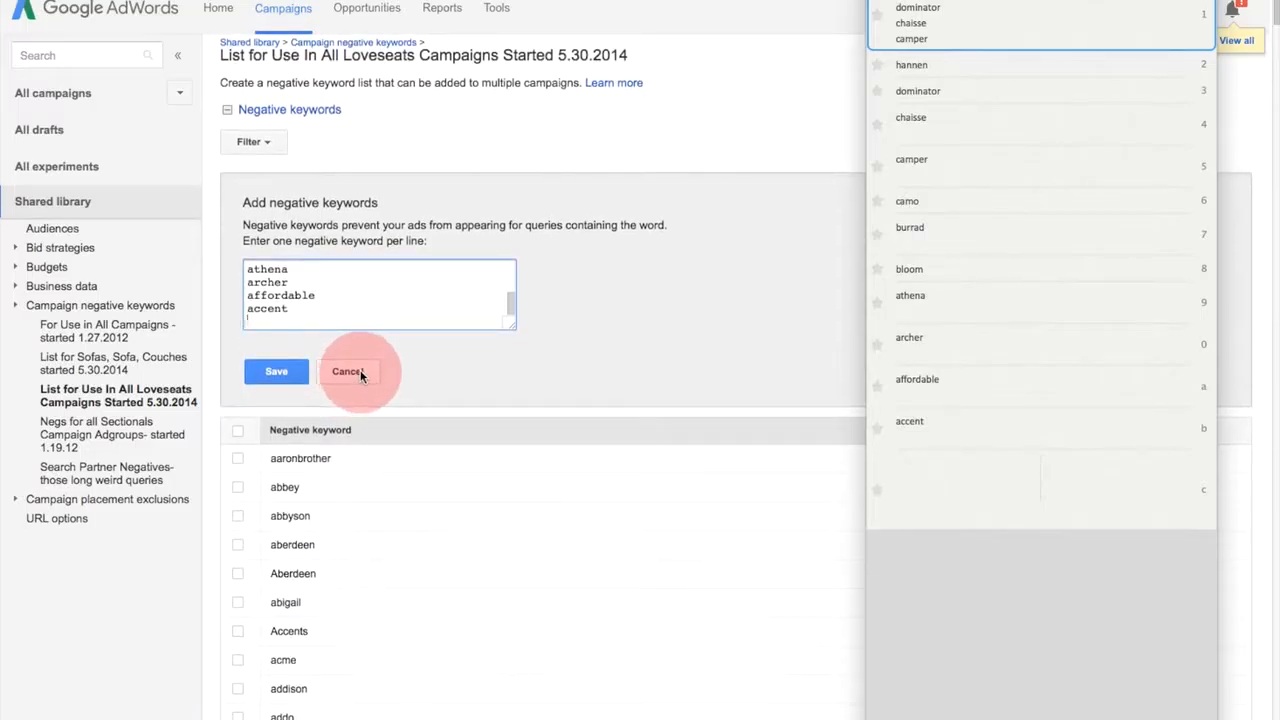
click(348, 372)
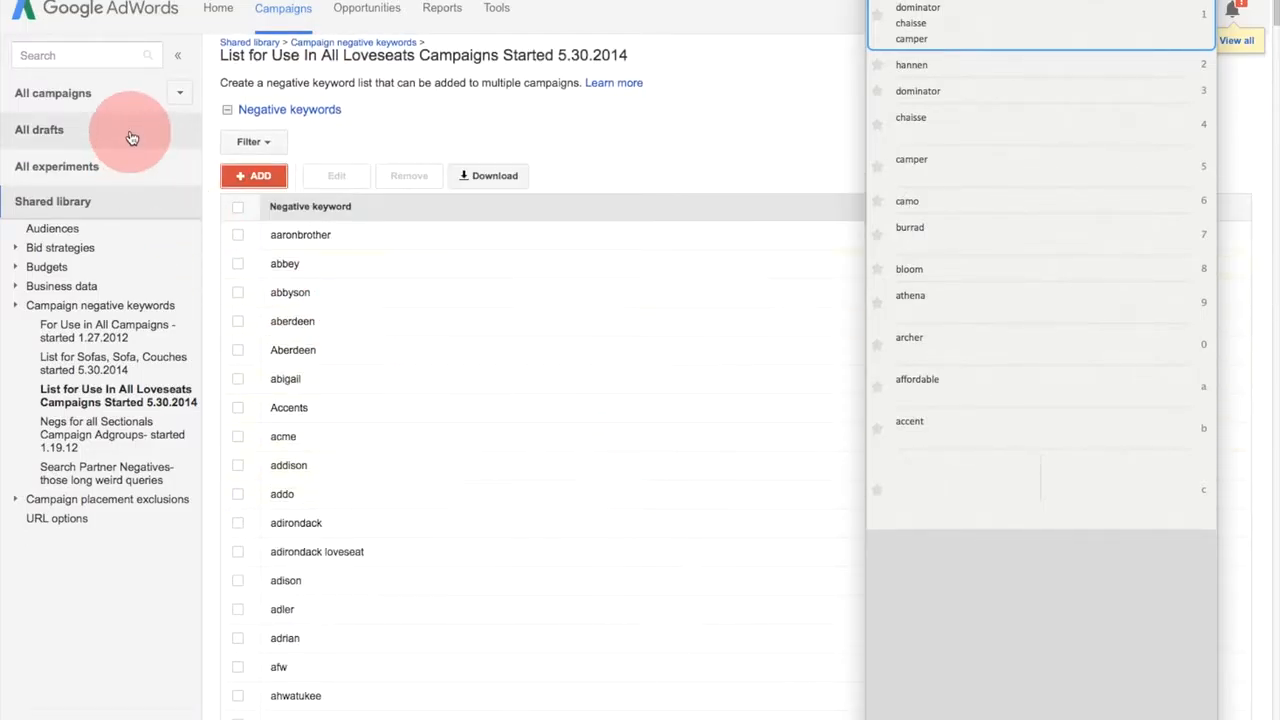
- Return to all campaigns and open the search terms report of the loveseats ad group
click(52, 91)
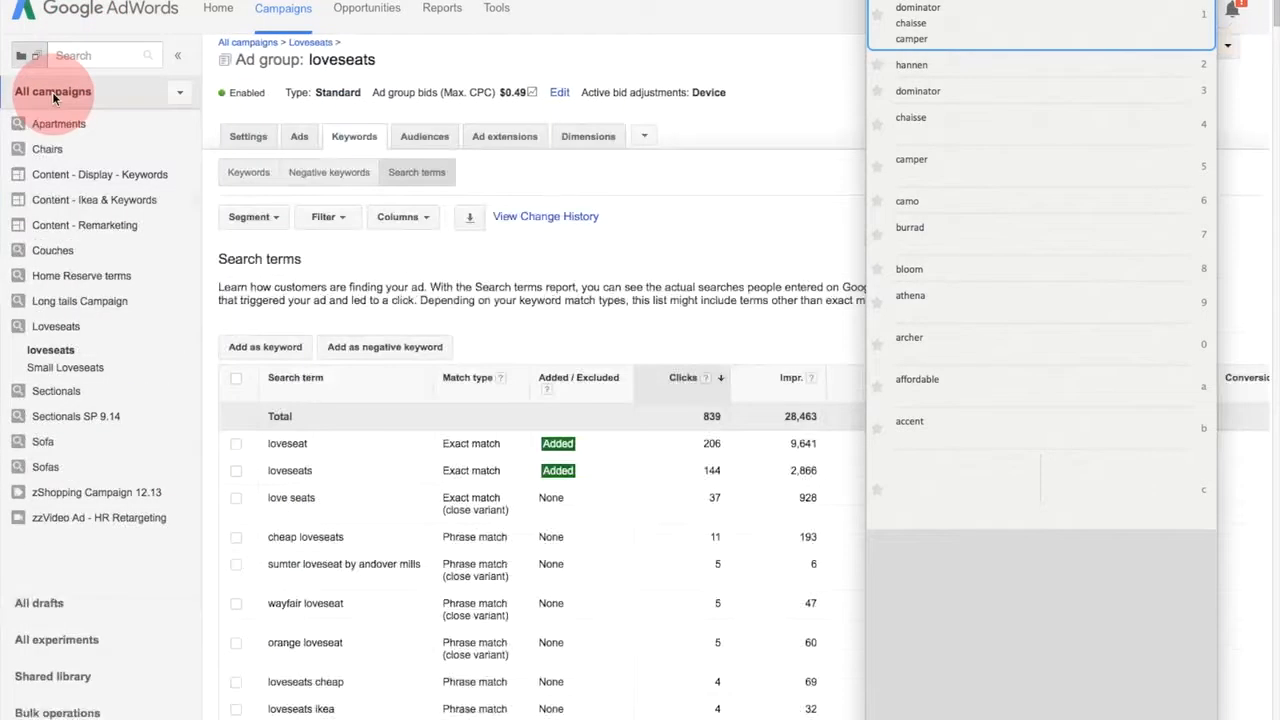
click(50, 350)
click(648, 401)
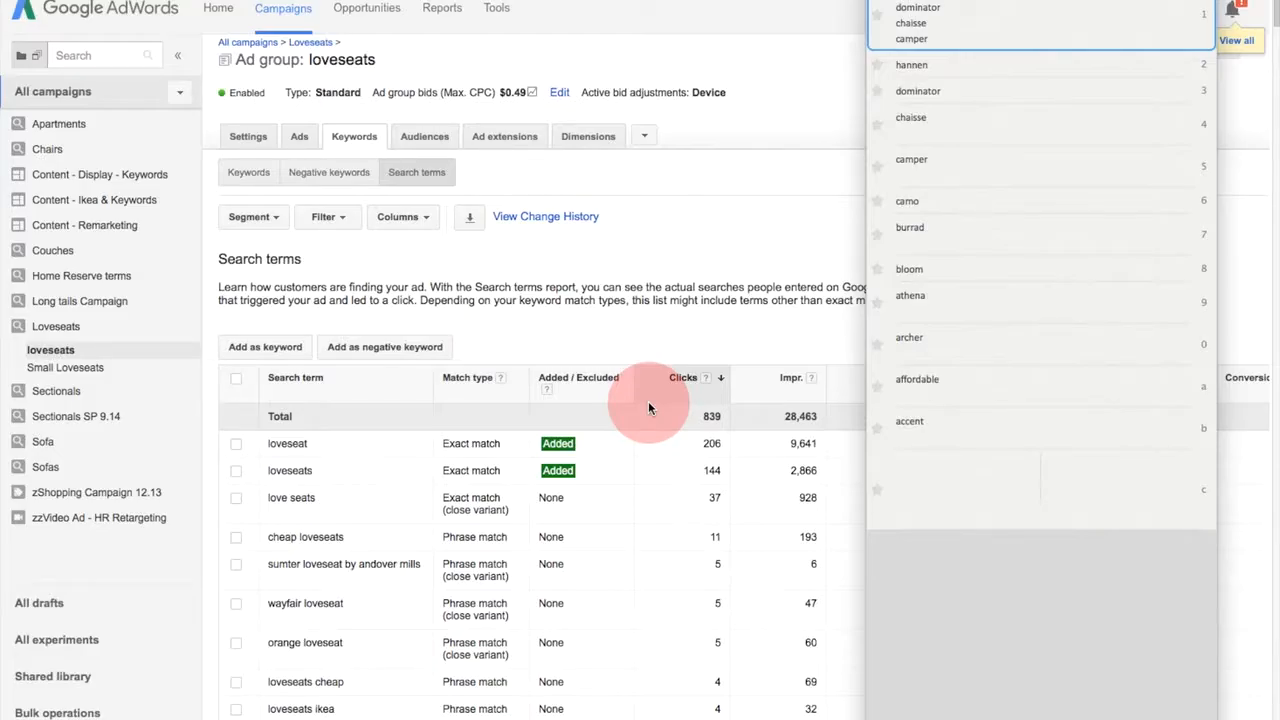
click(1170, 163)
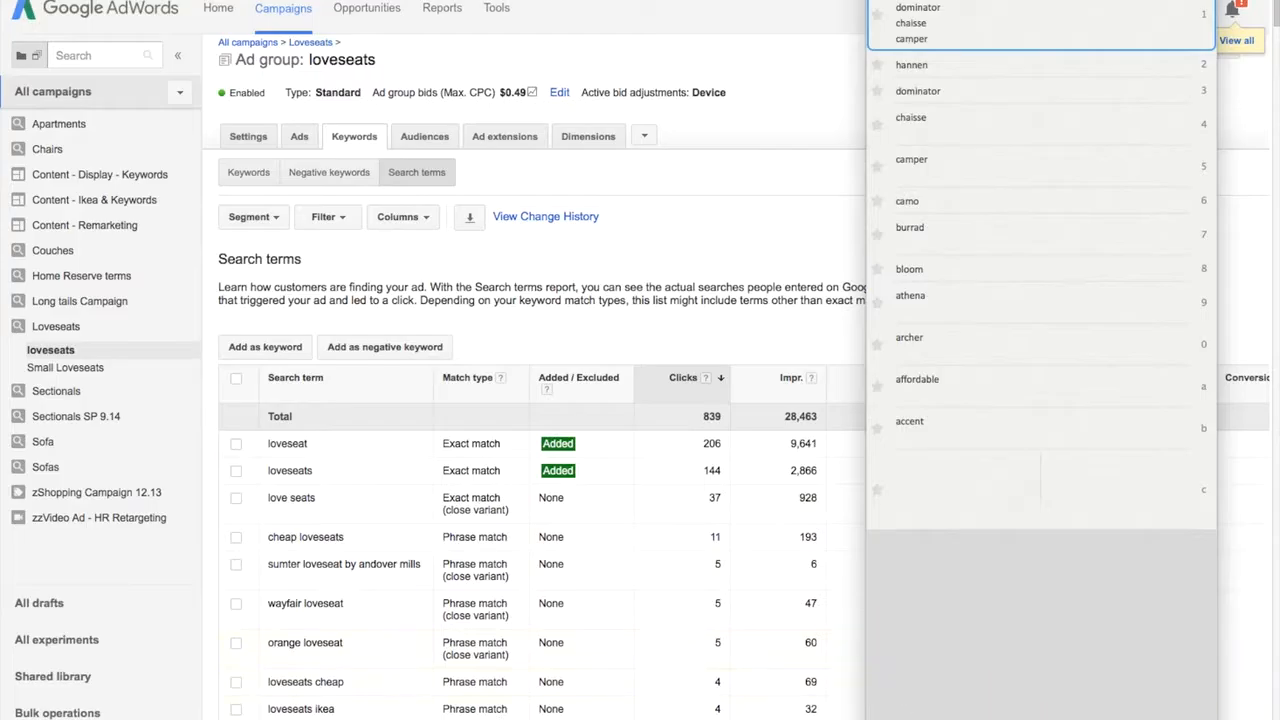
- Switch to the negative keywords tracking sheet in Excel, uncovered by the clip window, and view the Loveseats comment for 1.21.10
drag(1100, 719, 755, 5)
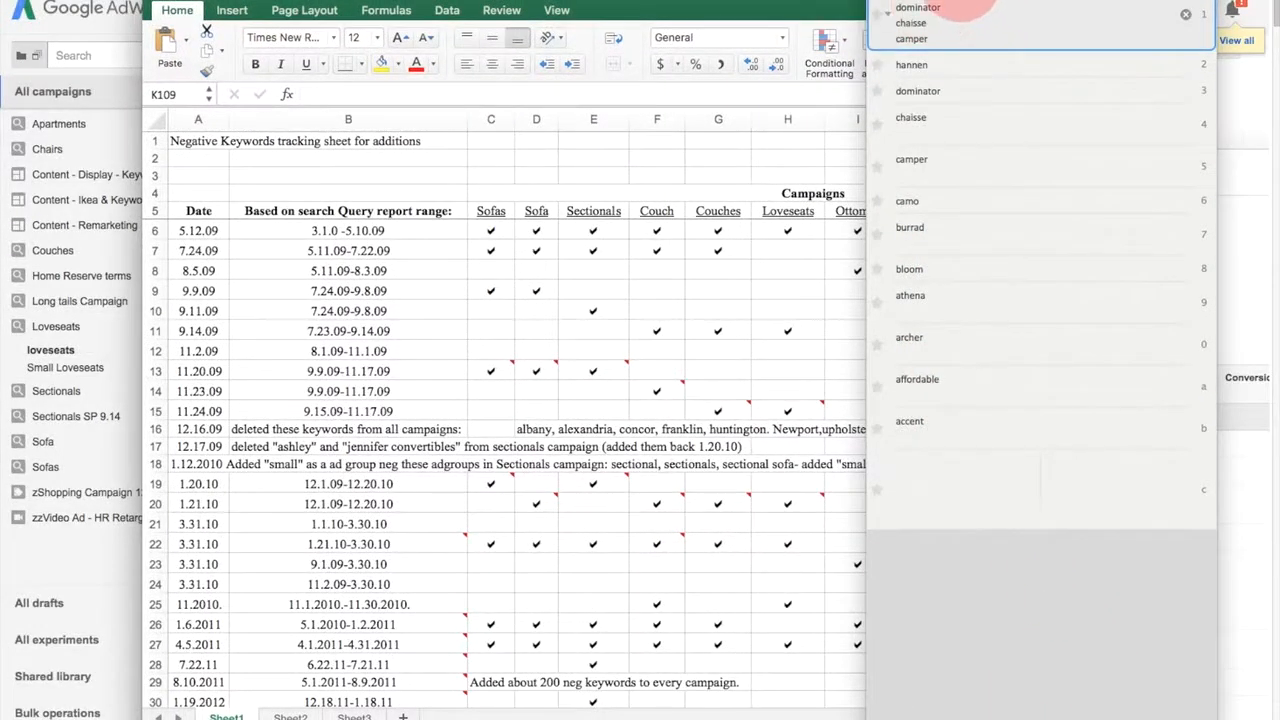
drag(948, 1, 1279, 27)
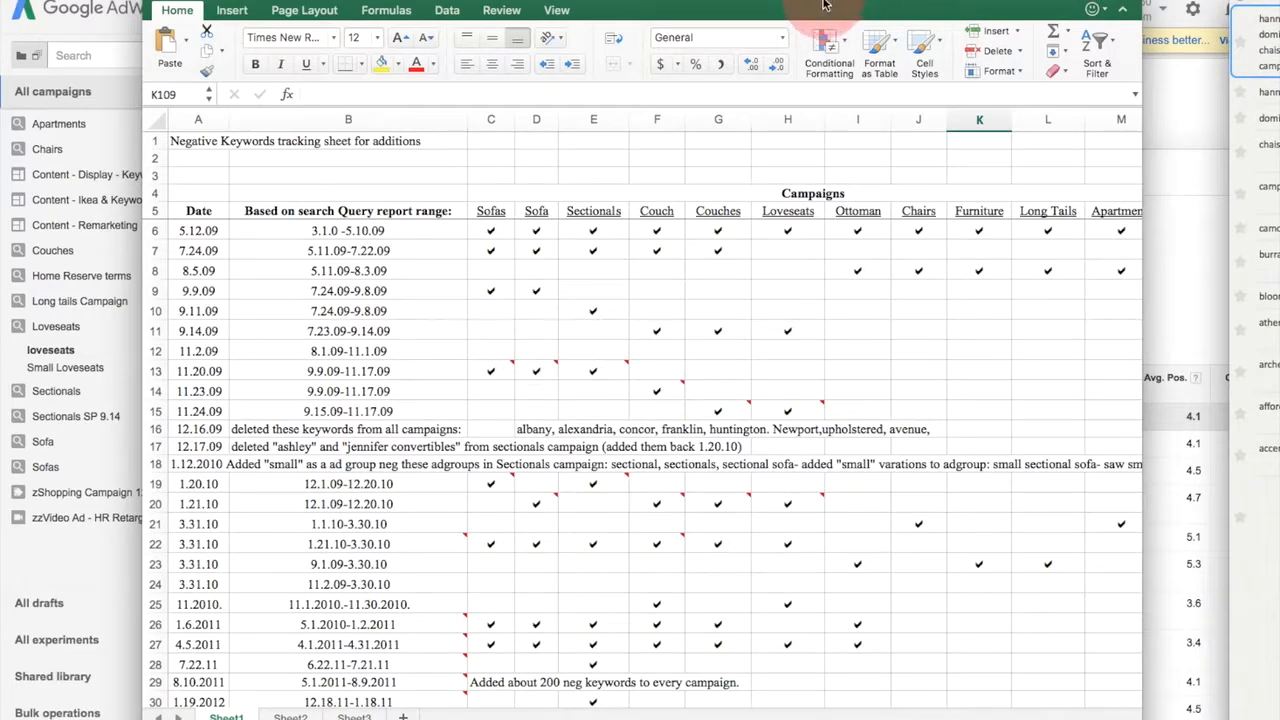
drag(824, 2, 805, 0)
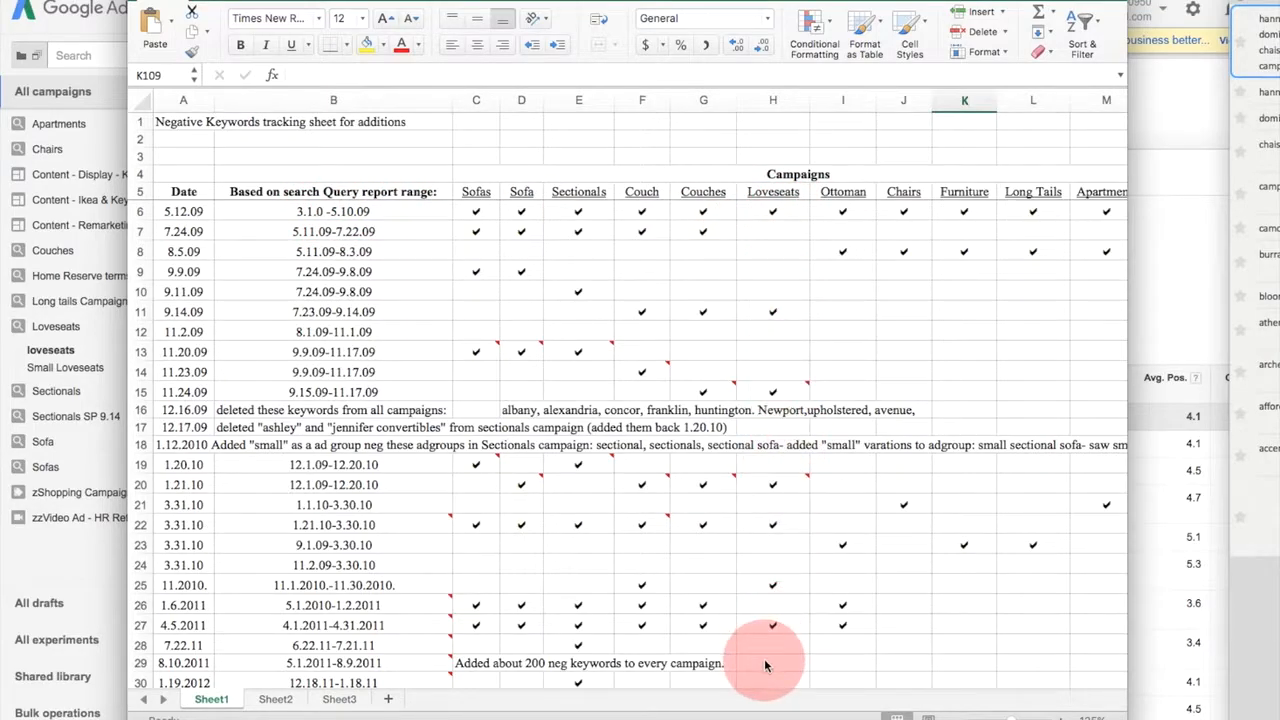
mouse_move(806, 482)
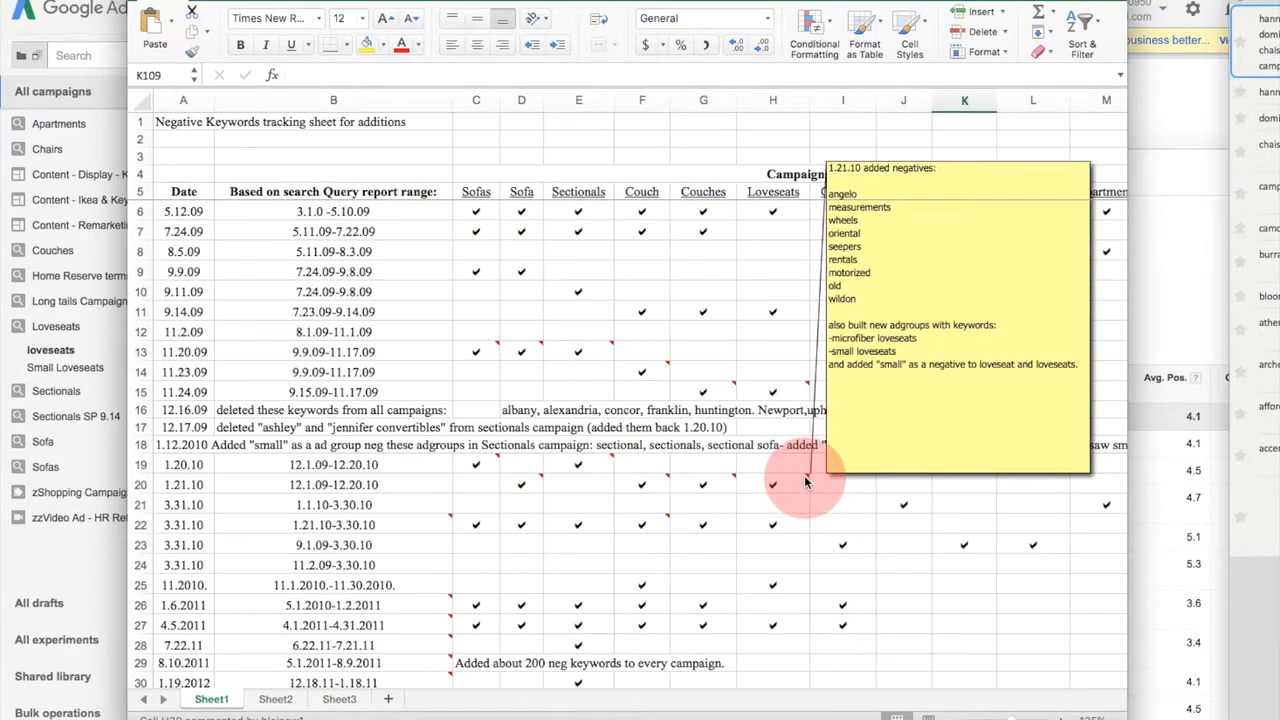